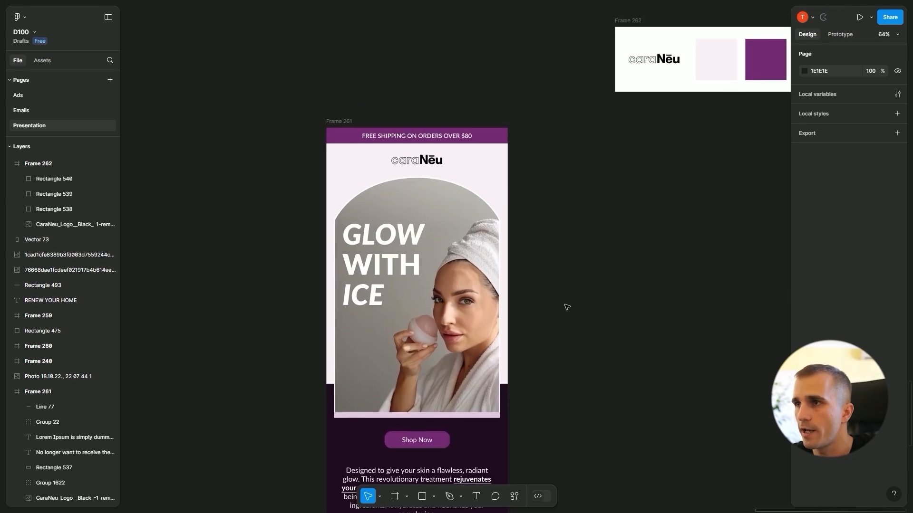
Step: Examine the finished Glow With Ice email design and the embedded screenshot of the design tool's home screen
{"action": "scroll", "coordinate": [566, 306], "scroll_direction": "up", "scroll_amount": 3}
{"action": "scroll", "coordinate": [592, 296], "scroll_direction": "down", "scroll_amount": 1}
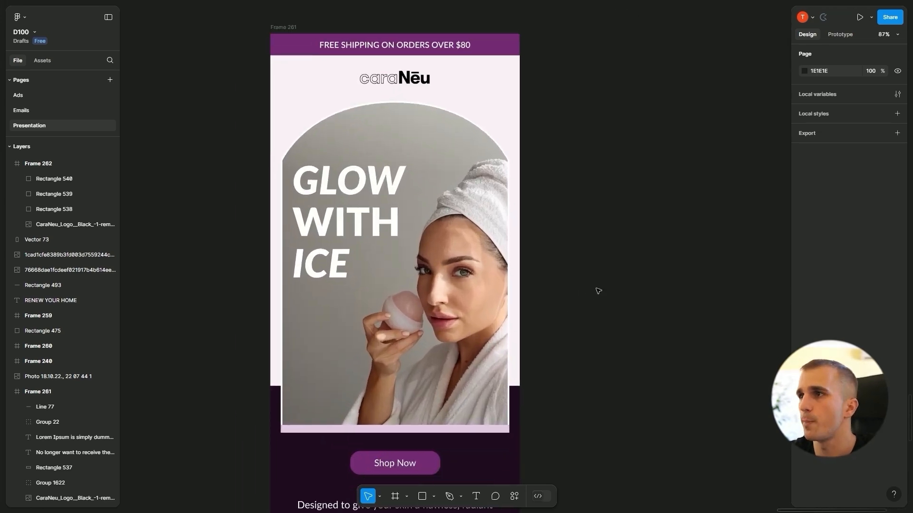
{"action": "scroll", "coordinate": [598, 291], "scroll_direction": "down", "scroll_amount": 5}
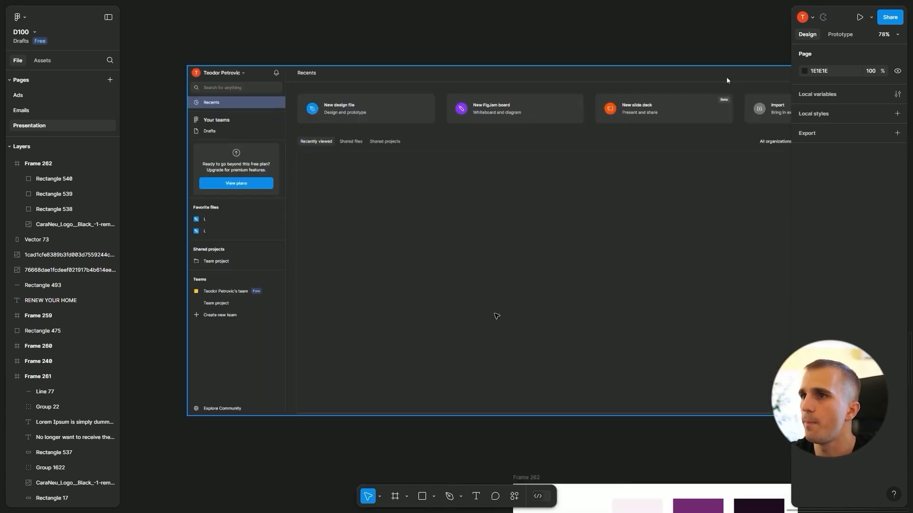
{"action": "scroll", "coordinate": [491, 317], "scroll_direction": "up", "scroll_amount": 5}
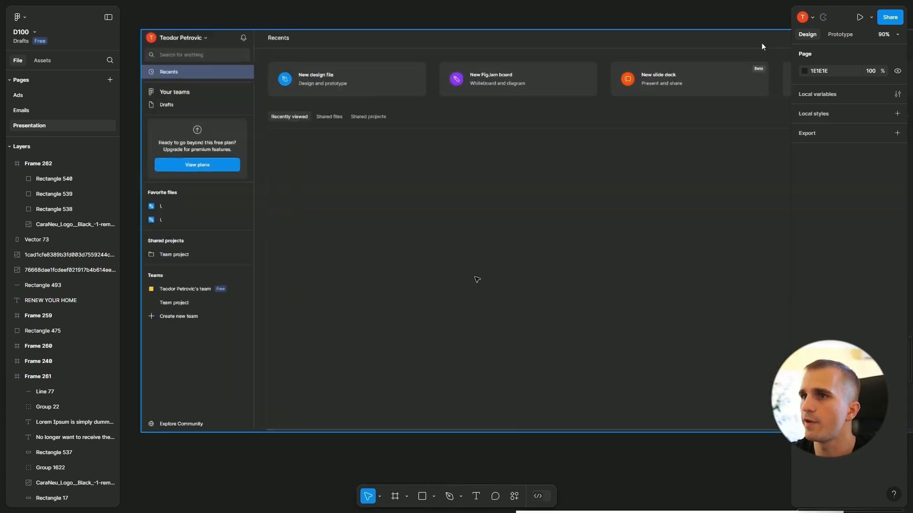
{"action": "scroll", "coordinate": [600, 284], "scroll_direction": "down", "scroll_amount": 3}
{"action": "left_click_drag", "start_coordinate": [737, 288], "coordinate": [548, 259]}
{"action": "scroll", "coordinate": [529, 260], "scroll_direction": "down", "scroll_amount": 2}
{"action": "left_click_drag", "start_coordinate": [450, 257], "coordinate": [558, 273]}
{"action": "scroll", "coordinate": [558, 273], "scroll_direction": "up", "scroll_amount": 4}
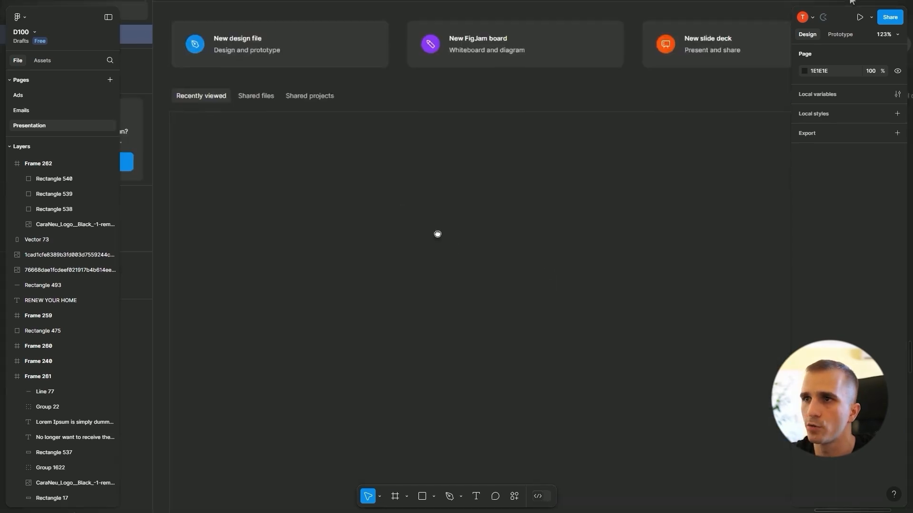
{"action": "left_click_drag", "start_coordinate": [379, 178], "coordinate": [552, 289]}
{"action": "scroll", "coordinate": [411, 163], "scroll_direction": "up", "scroll_amount": 1}
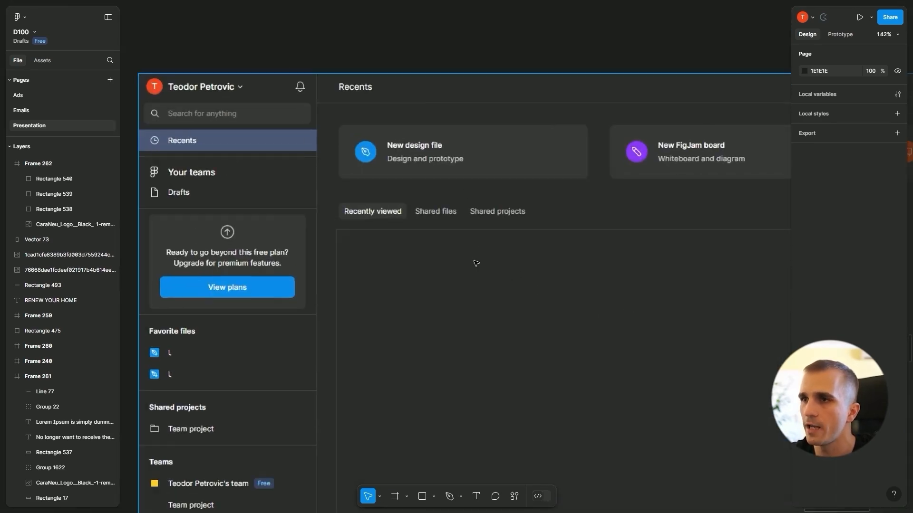
Step: Examine the brand sheet with the caraNēu logo and three colour swatches beside the finished email design
{"action": "scroll", "coordinate": [475, 261], "scroll_direction": "down", "scroll_amount": 3}
{"action": "scroll", "coordinate": [459, 255], "scroll_direction": "down", "scroll_amount": 6}
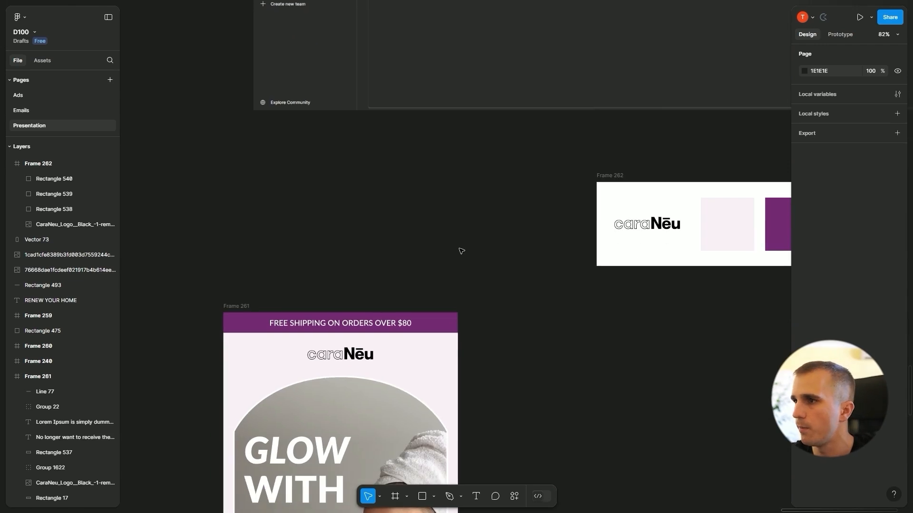
{"action": "scroll", "coordinate": [499, 305], "scroll_direction": "down", "scroll_amount": 3}
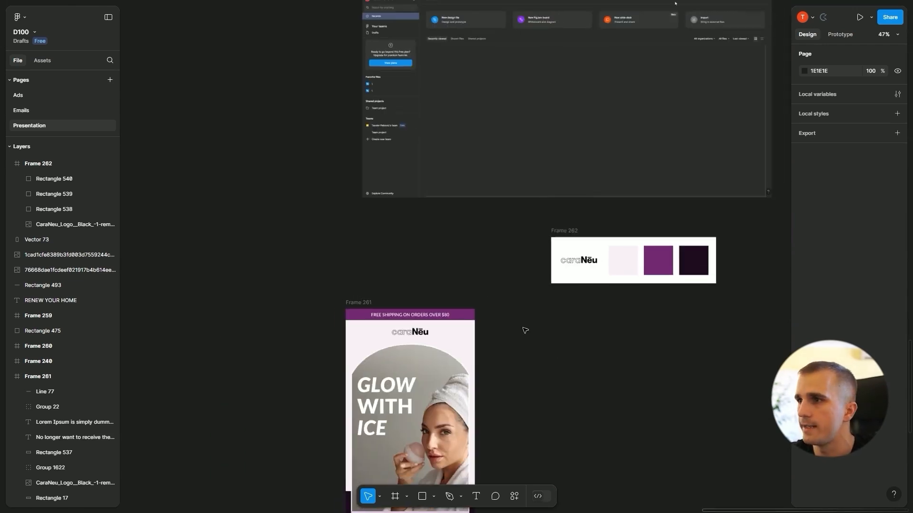
{"action": "left_click_drag", "start_coordinate": [549, 368], "coordinate": [598, 271]}
{"action": "scroll", "coordinate": [536, 268], "scroll_direction": "up", "scroll_amount": 3}
{"action": "scroll", "coordinate": [599, 271], "scroll_direction": "down", "scroll_amount": 1}
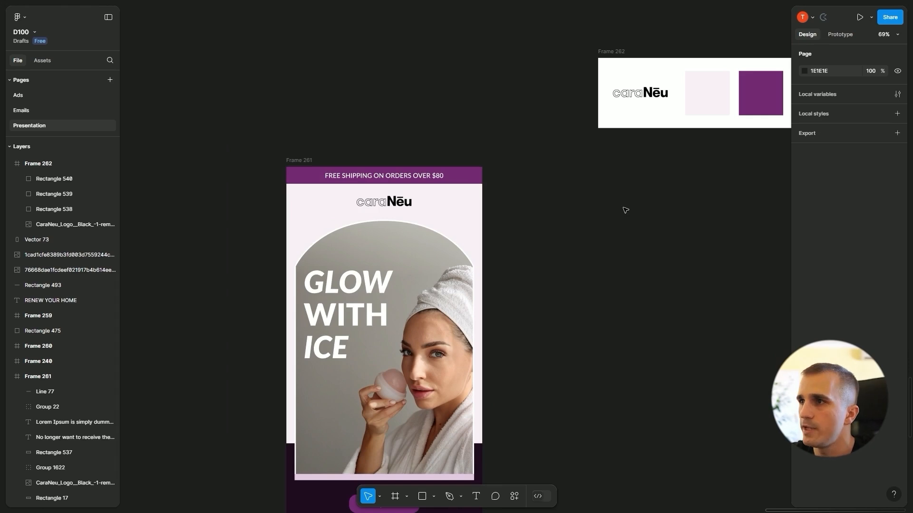
{"action": "scroll", "coordinate": [625, 210], "scroll_direction": "down", "scroll_amount": 1}
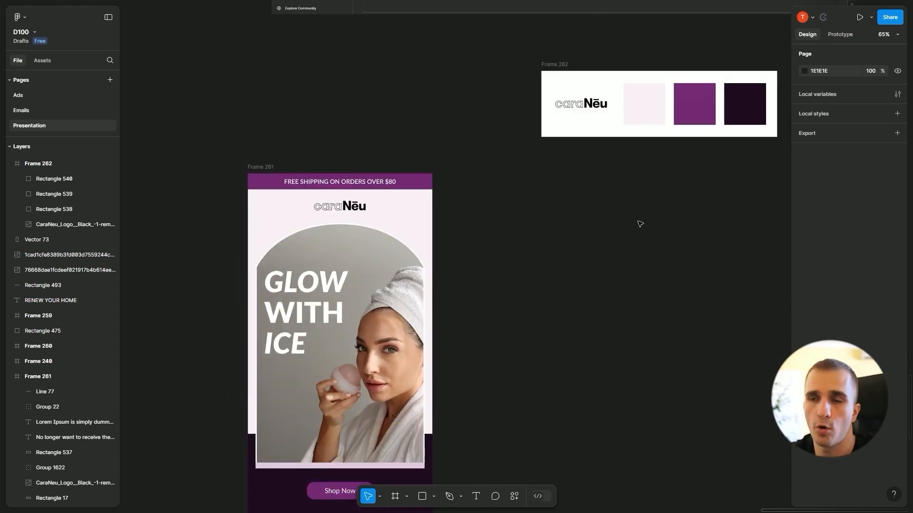
{"action": "scroll", "coordinate": [641, 223], "scroll_direction": "up", "scroll_amount": 3}
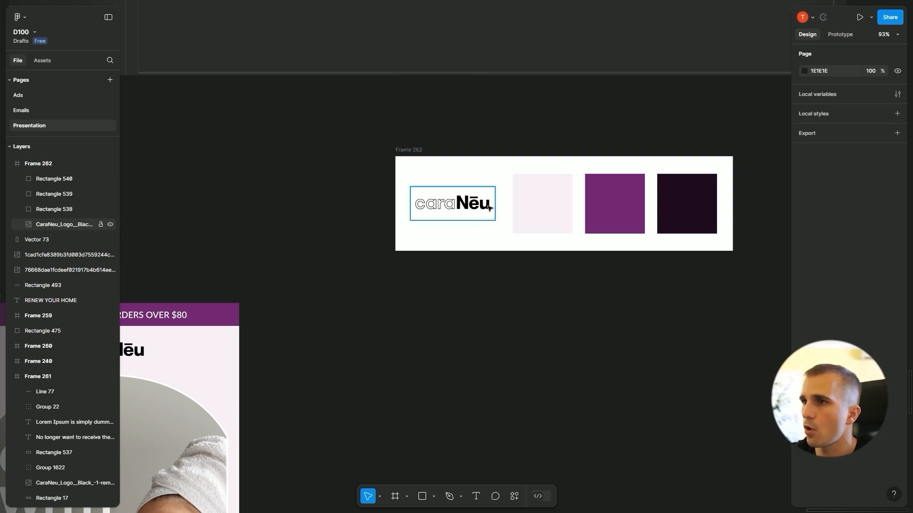
{"action": "scroll", "coordinate": [595, 200], "scroll_direction": "right", "scroll_amount": 5}
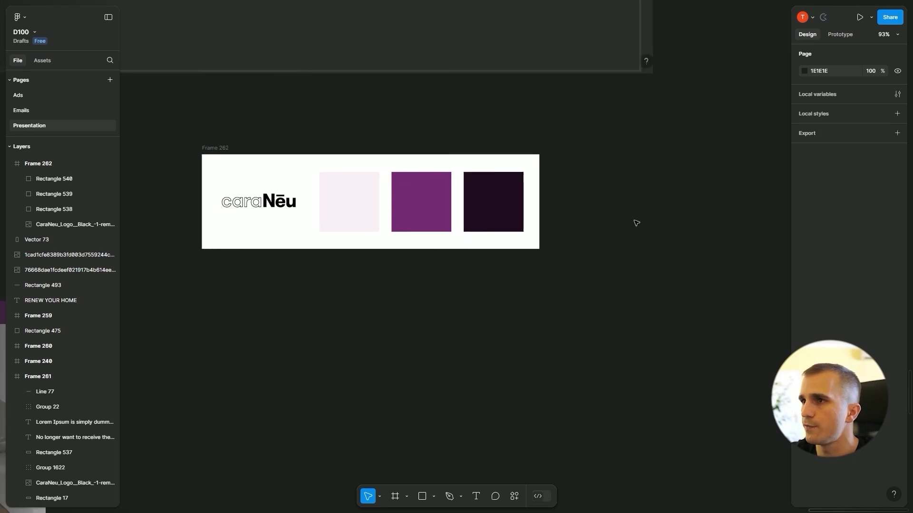
{"action": "scroll", "coordinate": [636, 223], "scroll_direction": "down", "scroll_amount": 4}
{"action": "scroll", "coordinate": [632, 265], "scroll_direction": "right", "scroll_amount": 4}
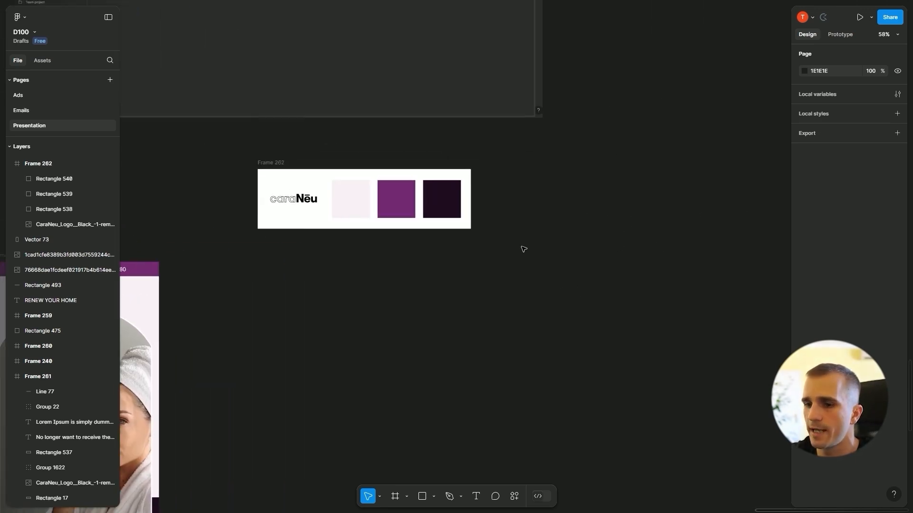
Step: Draw an empty white frame about 766 × 250 beside the brand sheet frame
{"action": "key", "text": "f"}
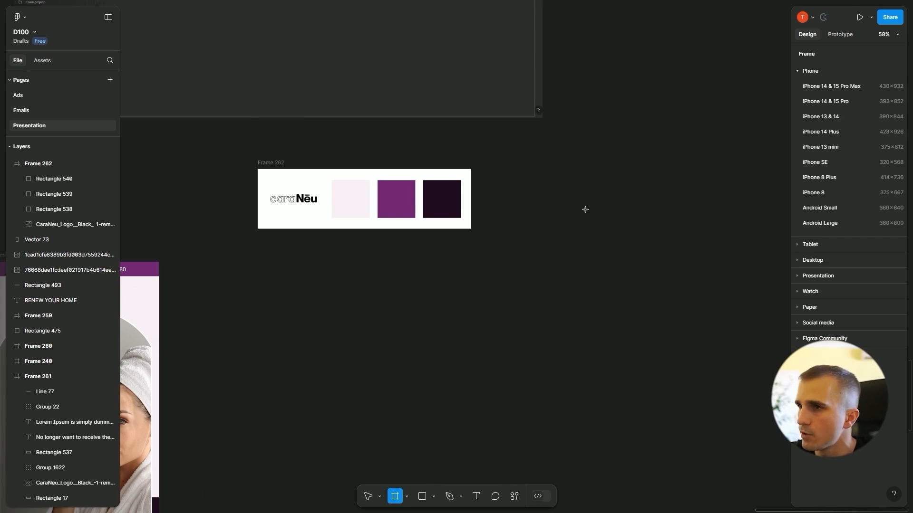
{"action": "left_click_drag", "start_coordinate": [508, 176], "coordinate": [722, 245]}
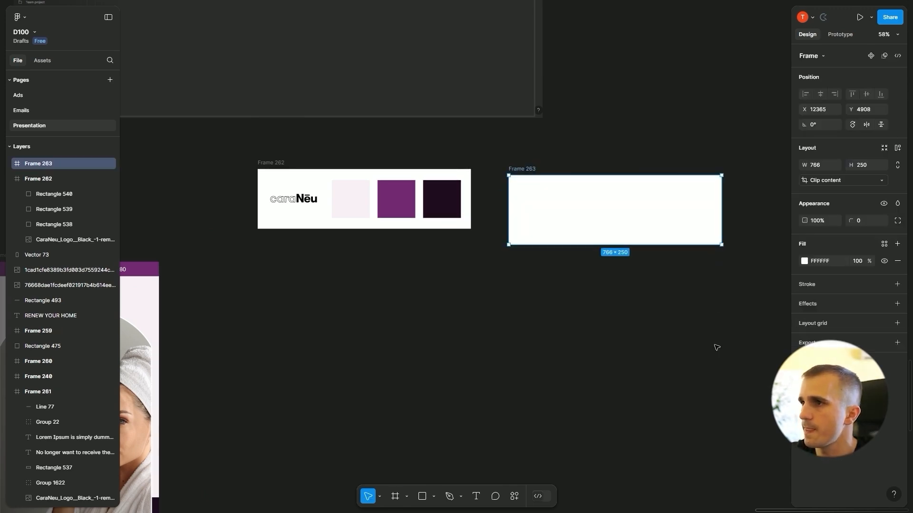
{"action": "scroll", "coordinate": [636, 279], "scroll_direction": "up", "scroll_amount": 3}
{"action": "key", "text": "Escape"}
Step: Copy the caraNēu logo from the brand sheet into the new empty frame and place it near the left edge, at X 48, Y 76
{"action": "left_click", "coordinate": [229, 175]}
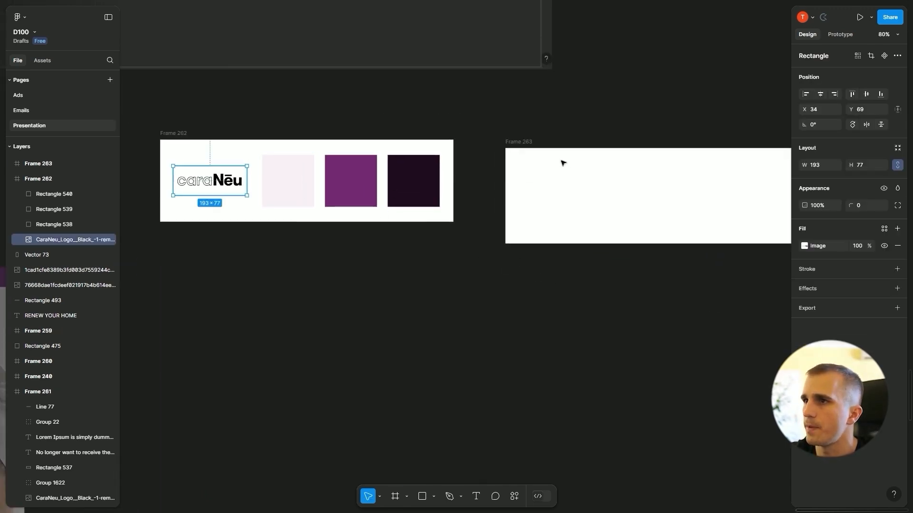
{"action": "left_click", "coordinate": [567, 127]}
{"action": "scroll", "coordinate": [568, 126], "scroll_direction": "up", "scroll_amount": 3}
{"action": "left_click", "coordinate": [487, 158]}
{"action": "scroll", "coordinate": [425, 146], "scroll_direction": "right", "scroll_amount": 5}
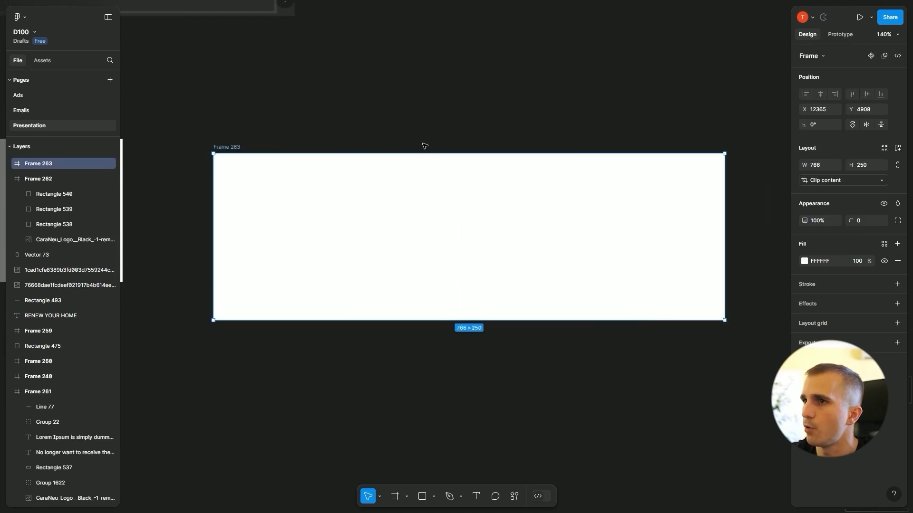
{"action": "key", "text": "ctrl+v"}
{"action": "left_click_drag", "start_coordinate": [337, 238], "coordinate": [357, 241]}
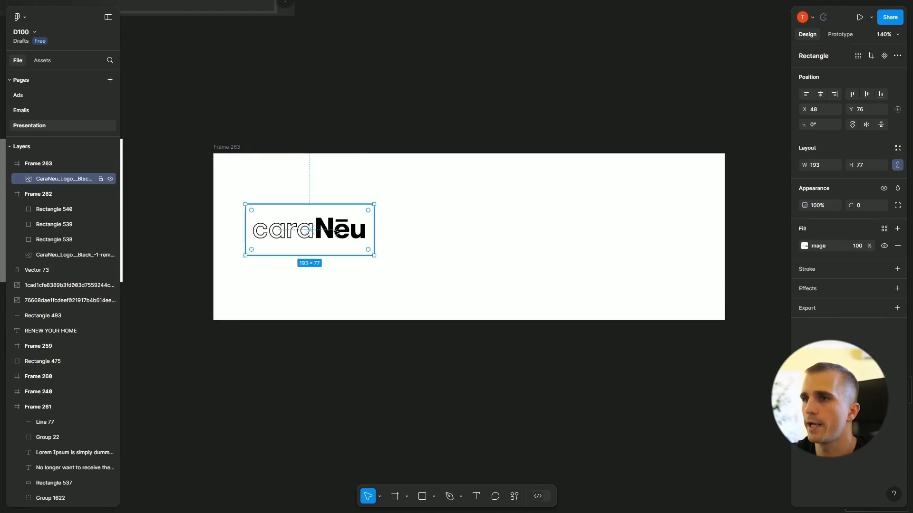
Step: Draw a square about 129 × 129 beside the pasted logo and duplicate it twice to form a row of three swatches
{"action": "key", "text": "r"}
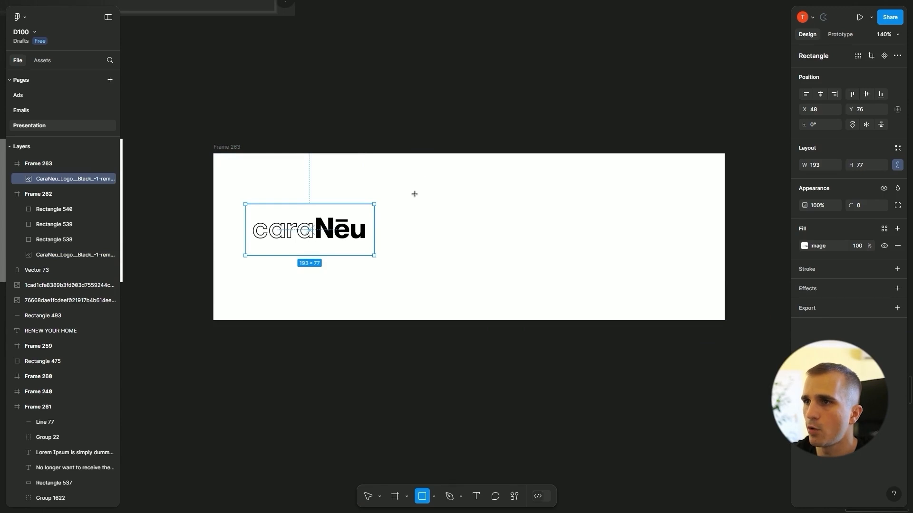
{"action": "left_click_drag", "start_coordinate": [411, 191], "coordinate": [484, 273]}
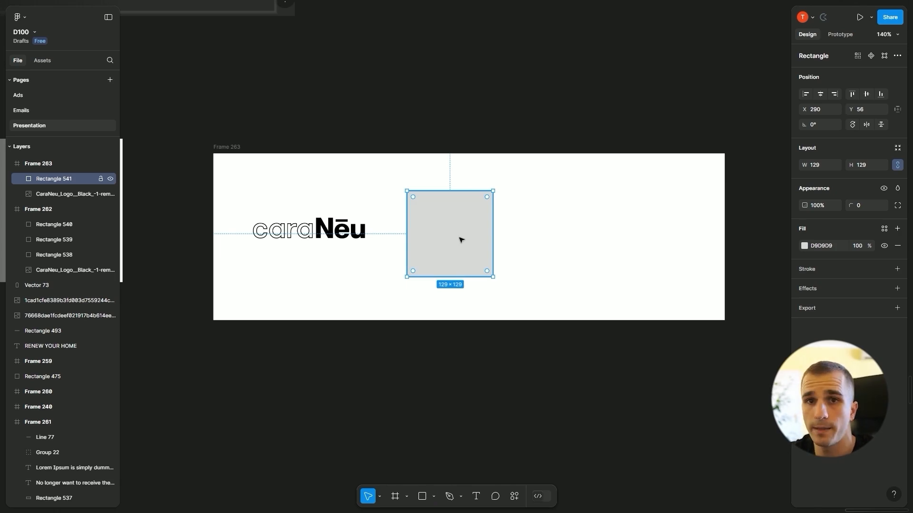
{"action": "left_click_drag", "start_coordinate": [459, 239], "coordinate": [558, 240]}
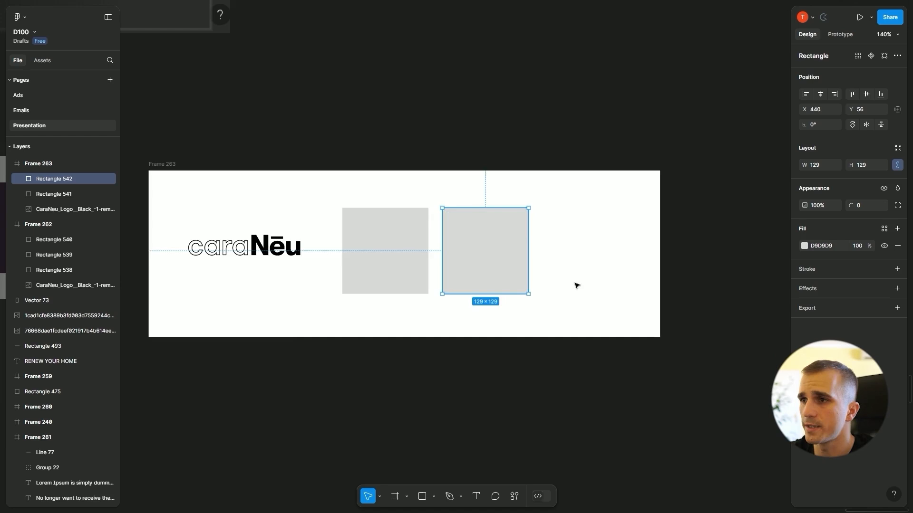
{"action": "left_click", "coordinate": [576, 284]}
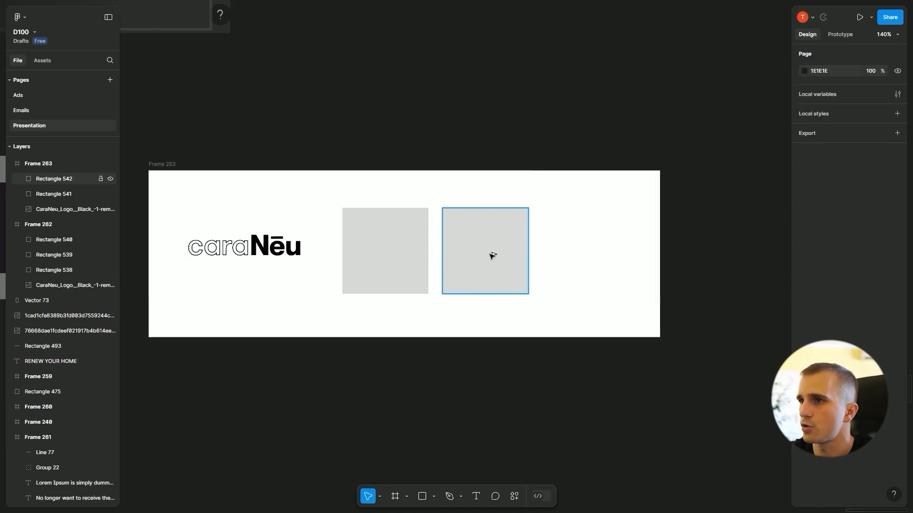
{"action": "left_click_drag", "start_coordinate": [492, 254], "coordinate": [600, 260]}
{"action": "left_click", "coordinate": [491, 414]}
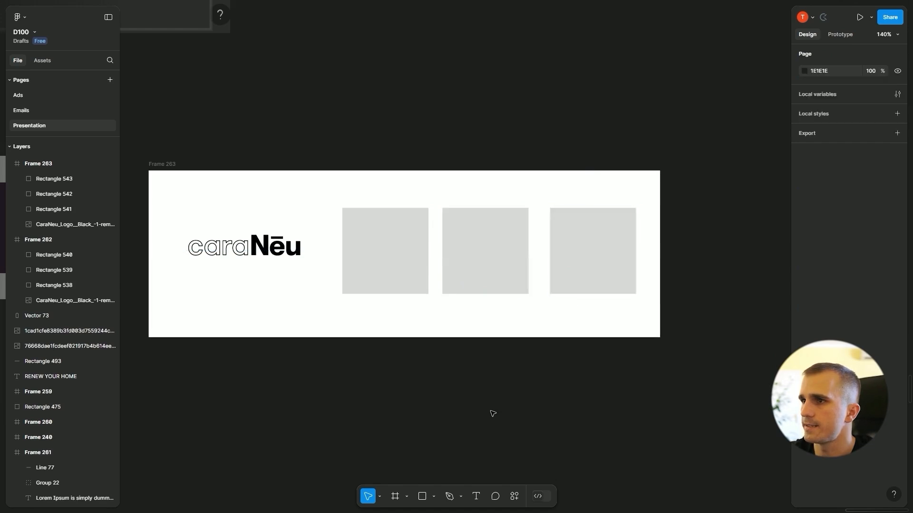
Step: Delete the practice brand sheet frame with the logo and three grey squares
{"action": "scroll", "coordinate": [474, 377], "scroll_direction": "down", "scroll_amount": 5}
{"action": "left_click", "coordinate": [578, 241]}
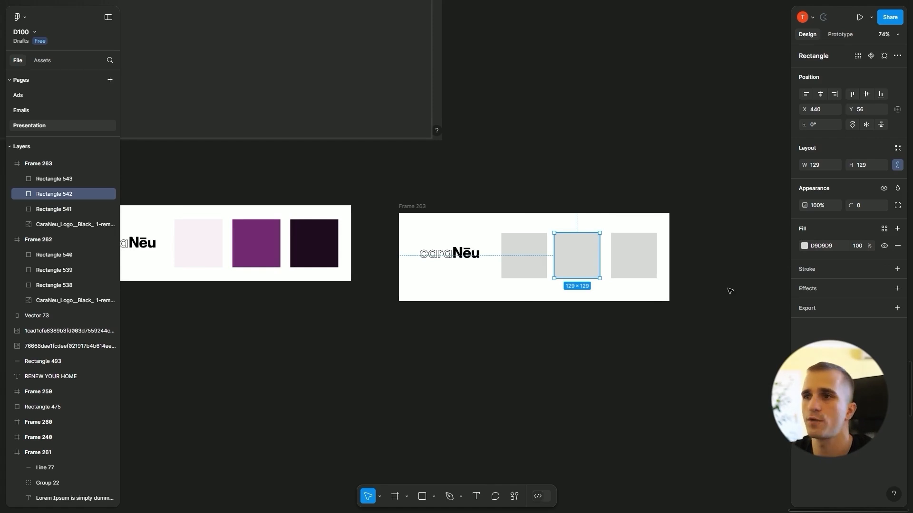
{"action": "scroll", "coordinate": [730, 291], "scroll_direction": "up", "scroll_amount": 2}
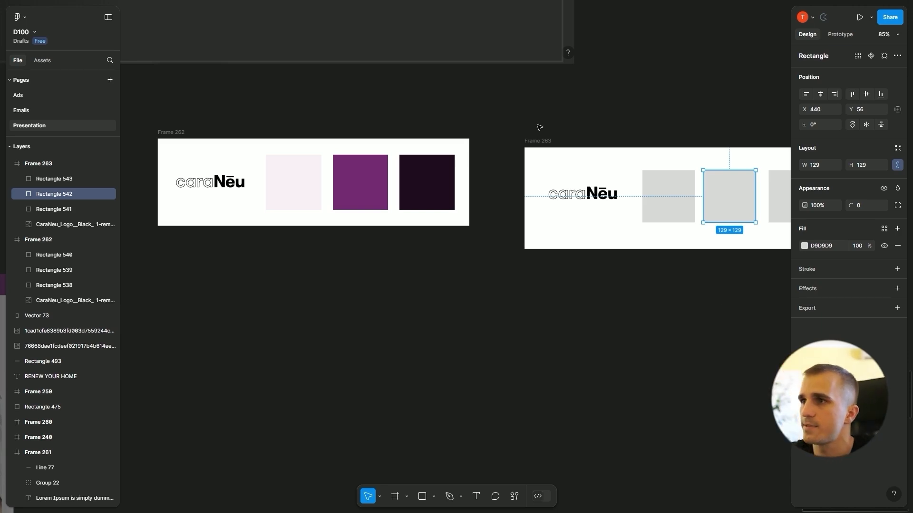
{"action": "left_click", "coordinate": [539, 142]}
{"action": "key", "text": "Delete"}
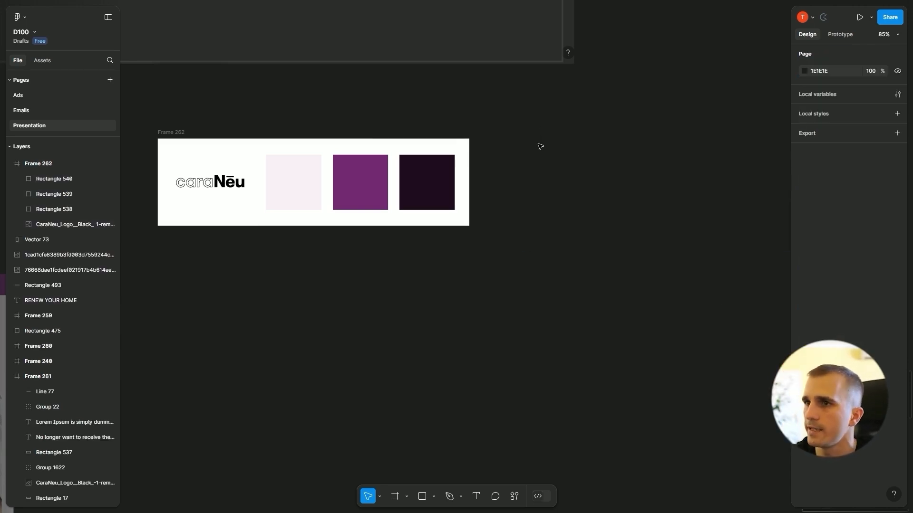
Step: Draw a new portrait frame about 531 × 927 below the brand sheet, beside the finished email design
{"action": "scroll", "coordinate": [506, 195], "scroll_direction": "down", "scroll_amount": 3}
{"action": "scroll", "coordinate": [523, 247], "scroll_direction": "left", "scroll_amount": 4}
{"action": "scroll", "coordinate": [523, 247], "scroll_direction": "down", "scroll_amount": 2}
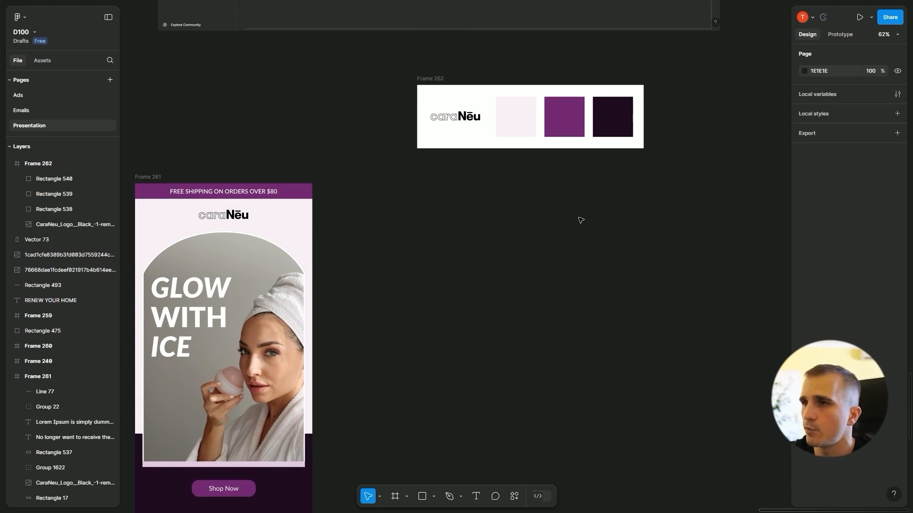
{"action": "scroll", "coordinate": [468, 235], "scroll_direction": "up", "scroll_amount": 1}
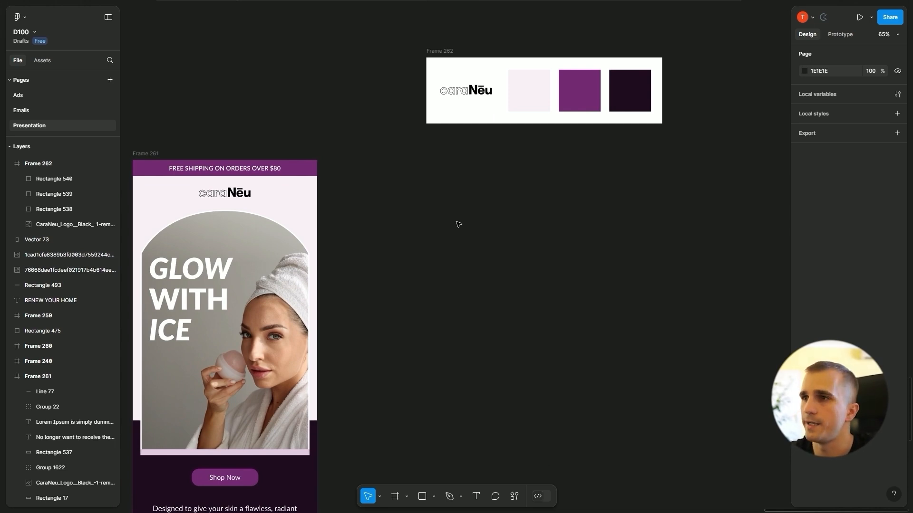
{"action": "key", "text": "f"}
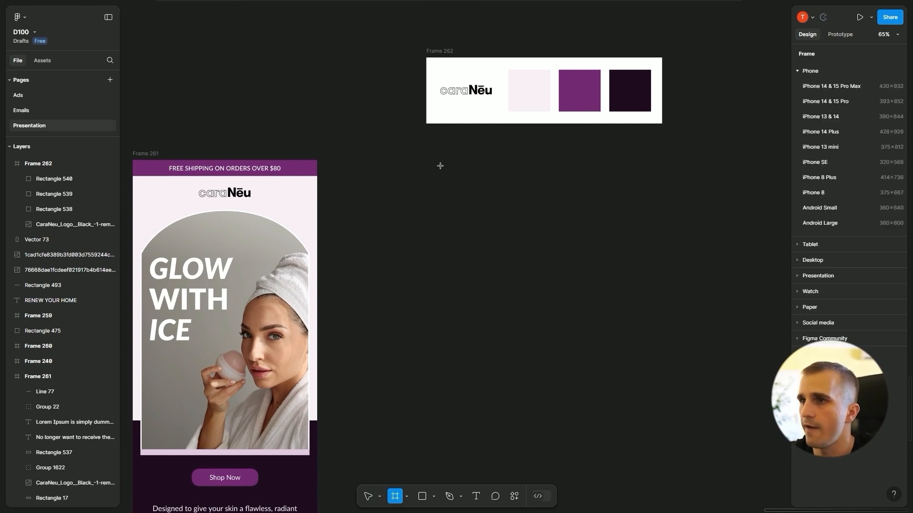
{"action": "left_click_drag", "start_coordinate": [426, 160], "coordinate": [590, 445]}
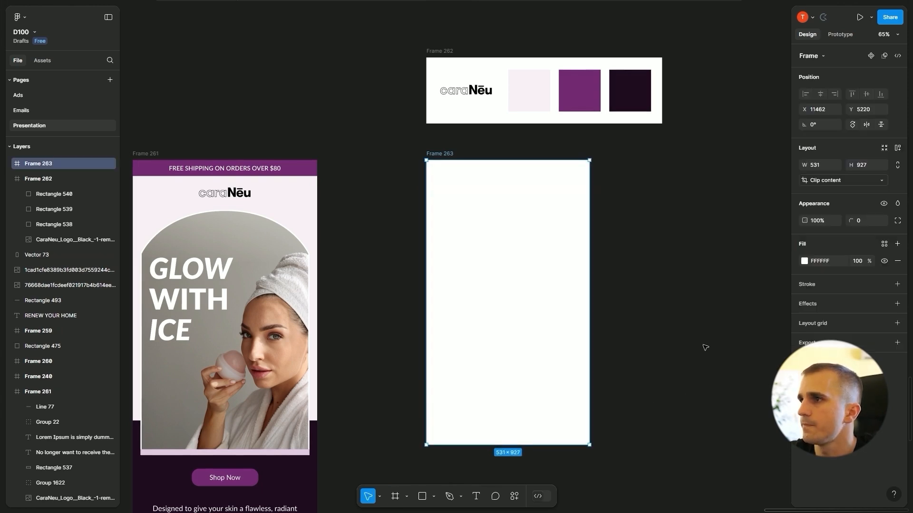
Step: Set the new portrait frame's width to 600
{"action": "left_click", "coordinate": [815, 166]}
{"action": "type", "text": "60"}
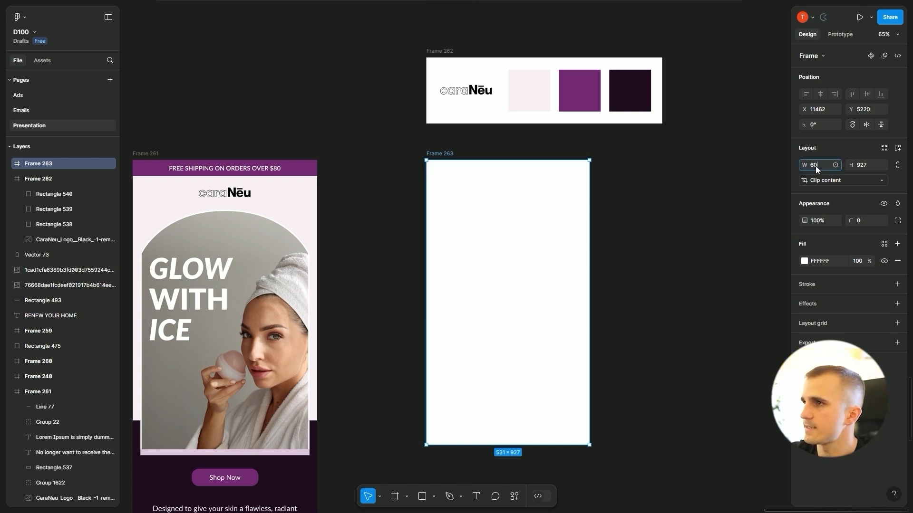
{"action": "type", "text": "0"}
{"action": "key", "text": "Return"}
Step: Extend the new email frame downward to a height of about 1722, keeping its top edge in place
{"action": "scroll", "coordinate": [709, 281], "scroll_direction": "down", "scroll_amount": 3}
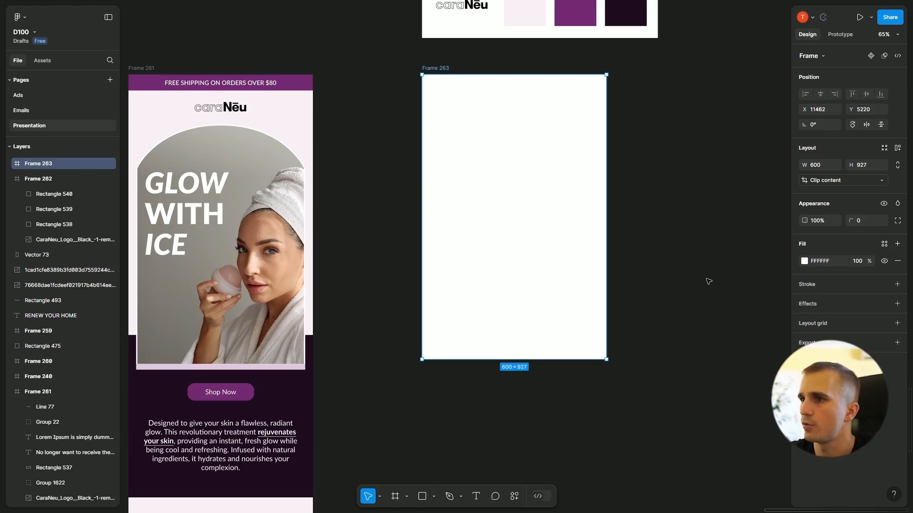
{"action": "scroll", "coordinate": [706, 279], "scroll_direction": "down", "scroll_amount": 2}
{"action": "left_click_drag", "start_coordinate": [681, 294], "coordinate": [656, 231]}
{"action": "left_click_drag", "start_coordinate": [607, 270], "coordinate": [574, 324]}
{"action": "scroll", "coordinate": [574, 323], "scroll_direction": "up", "scroll_amount": 1}
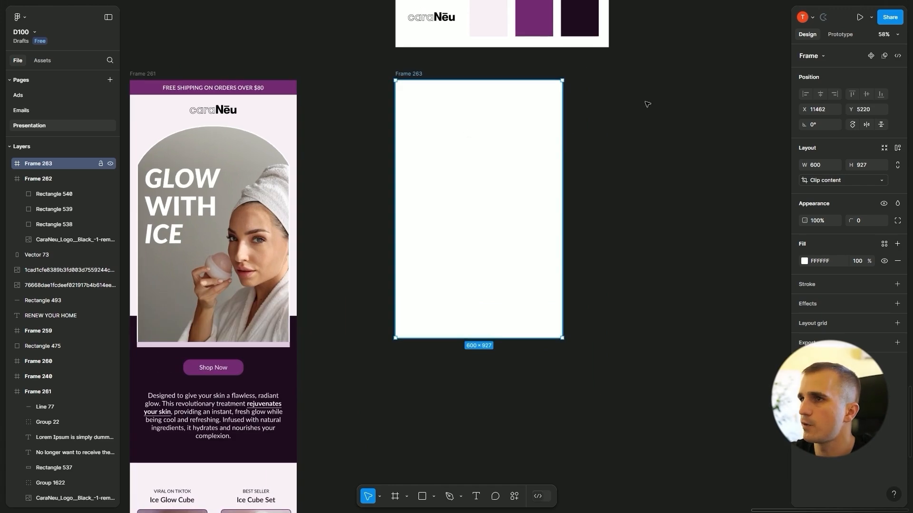
{"action": "scroll", "coordinate": [601, 266], "scroll_direction": "down", "scroll_amount": 3}
{"action": "scroll", "coordinate": [518, 274], "scroll_direction": "down", "scroll_amount": 1}
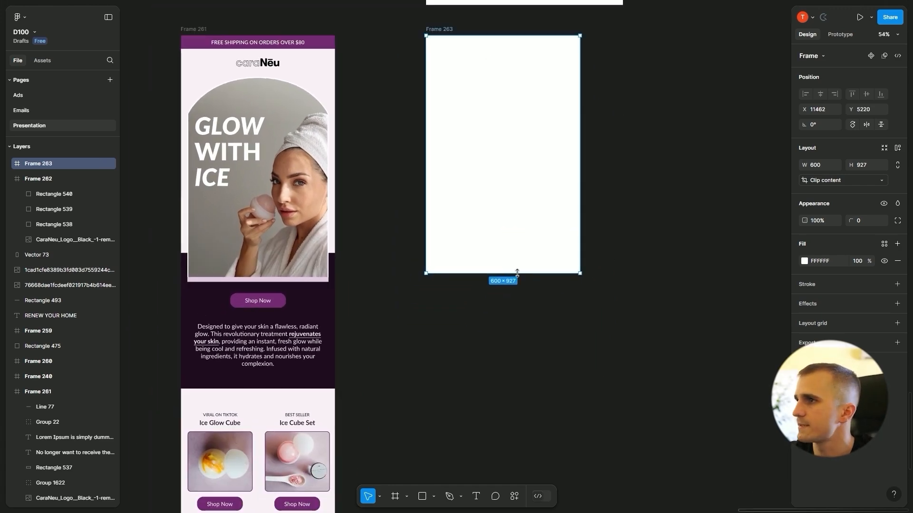
{"action": "left_click_drag", "start_coordinate": [517, 274], "coordinate": [515, 485]}
{"action": "scroll", "coordinate": [550, 461], "scroll_direction": "down", "scroll_amount": 3}
{"action": "scroll", "coordinate": [568, 343], "scroll_direction": "down", "scroll_amount": 5}
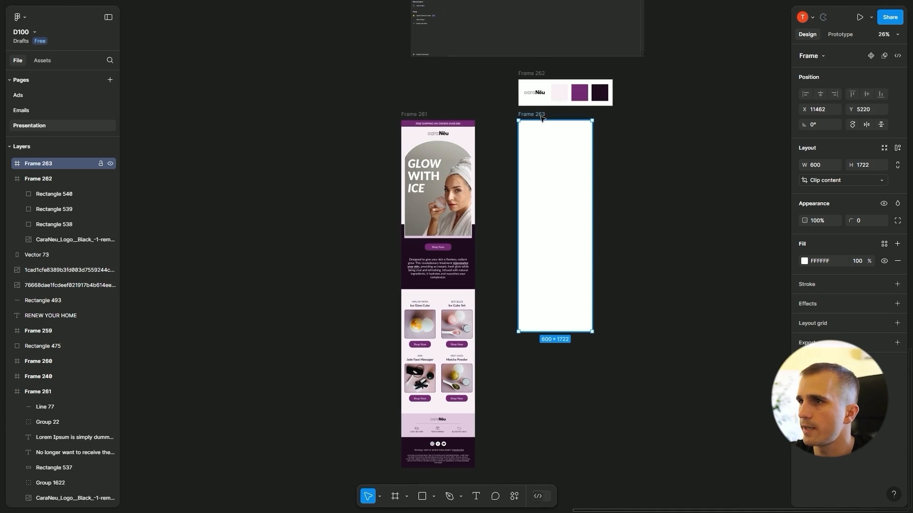
{"action": "left_click_drag", "start_coordinate": [542, 120], "coordinate": [546, 136]}
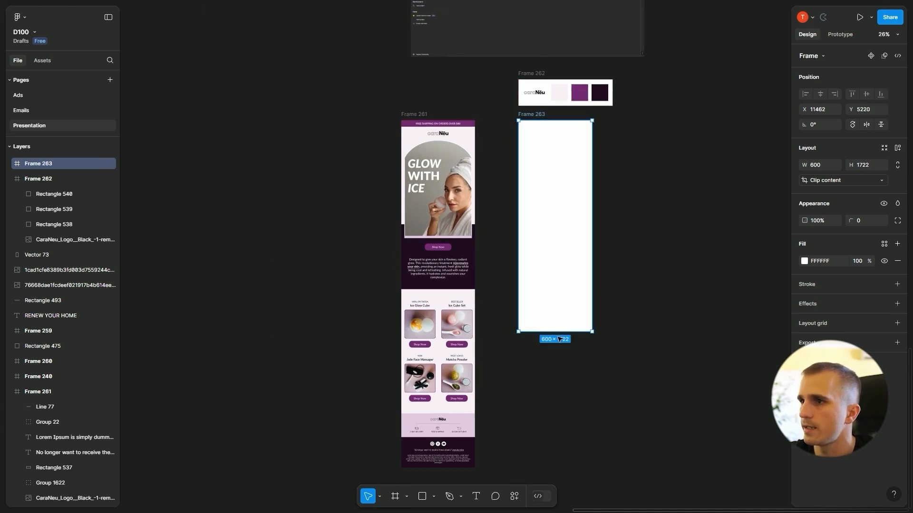
Step: Extend the new email frame downward to a height of 2833, level with the finished email's bottom edge
{"action": "left_click_drag", "start_coordinate": [559, 352], "coordinate": [544, 465]}
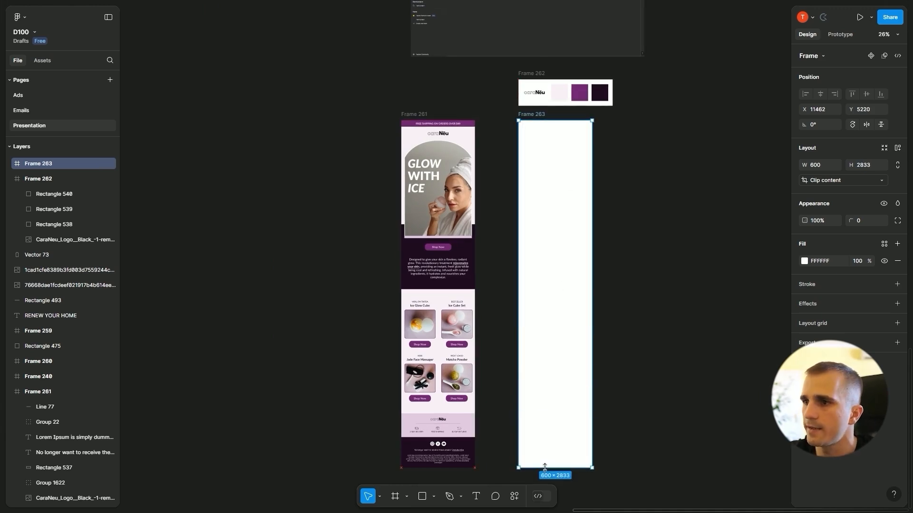
{"action": "left_click", "coordinate": [608, 400]}
{"action": "scroll", "coordinate": [613, 272], "scroll_direction": "up", "scroll_amount": 3}
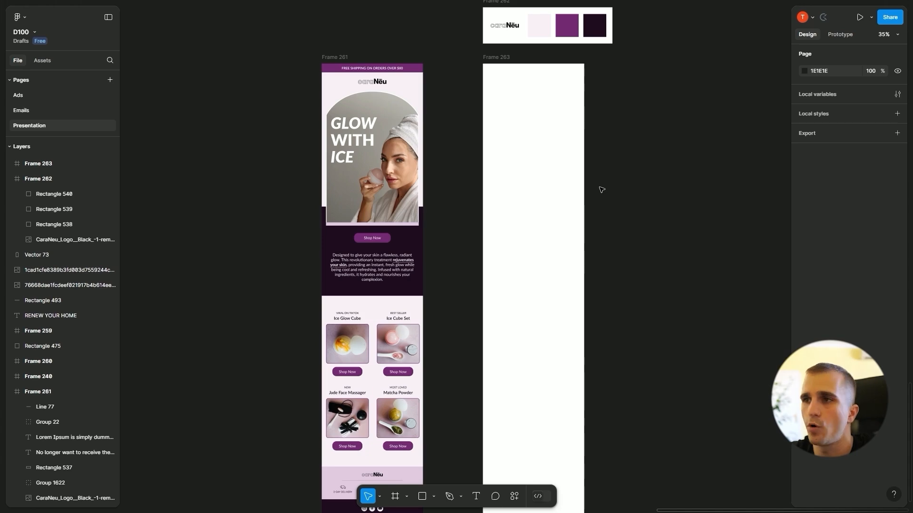
{"action": "scroll", "coordinate": [602, 189], "scroll_direction": "up", "scroll_amount": 5}
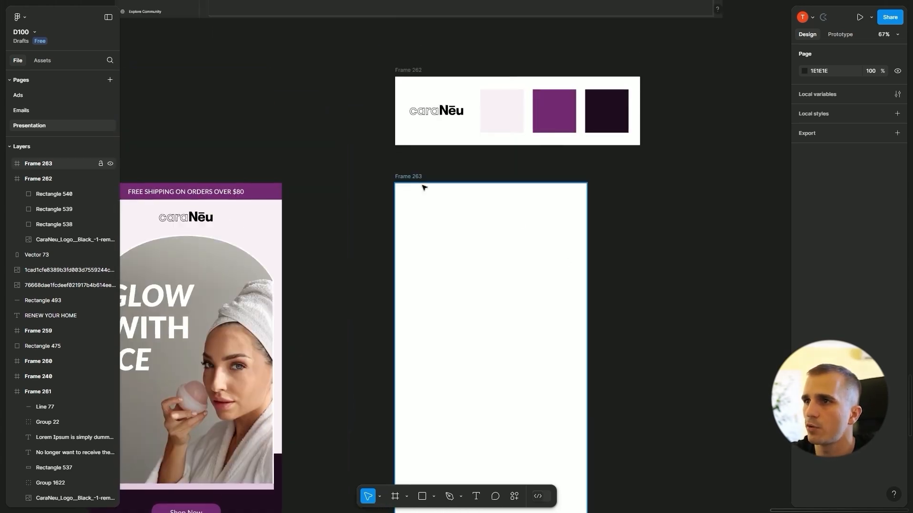
{"action": "left_click", "coordinate": [424, 188]}
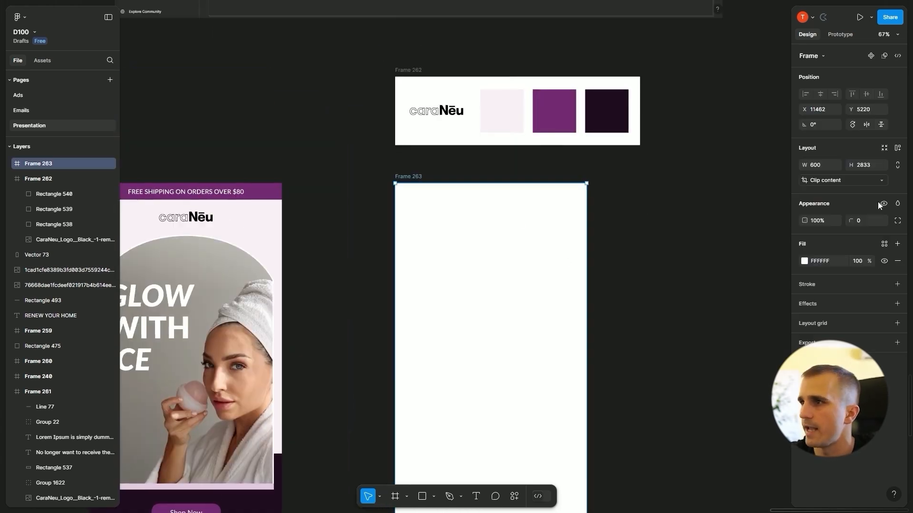
{"action": "left_click", "coordinate": [632, 252]}
Step: Draw a 600 × 52 banner rectangle across the full width at the top of the new email frame
{"action": "scroll", "coordinate": [676, 275], "scroll_direction": "down", "scroll_amount": 2}
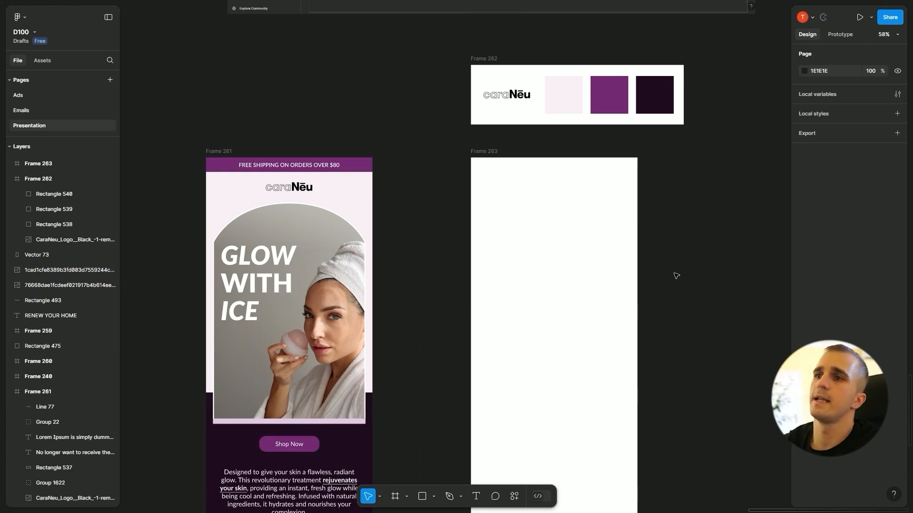
{"action": "scroll", "coordinate": [676, 276], "scroll_direction": "up", "scroll_amount": 2}
{"action": "scroll", "coordinate": [336, 194], "scroll_direction": "left", "scroll_amount": 2}
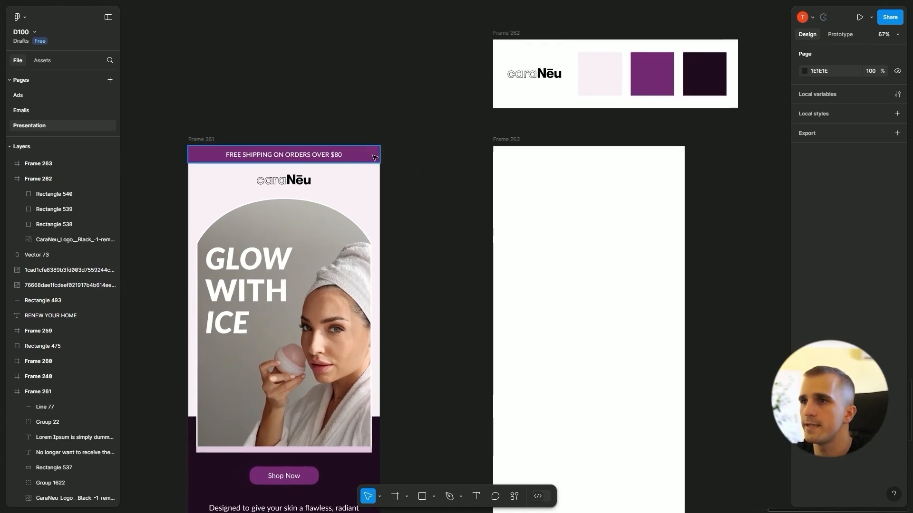
{"action": "scroll", "coordinate": [373, 173], "scroll_direction": "up", "scroll_amount": 1}
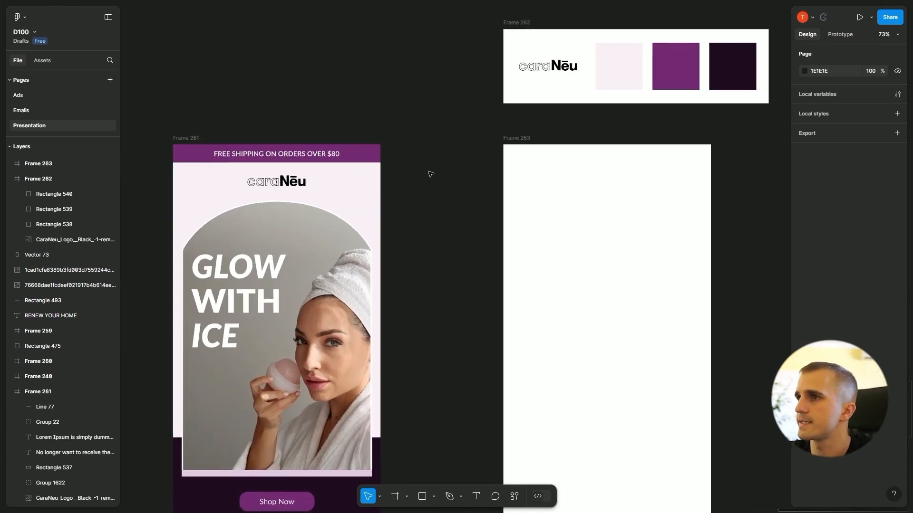
{"action": "left_click_drag", "start_coordinate": [467, 194], "coordinate": [391, 223]}
{"action": "scroll", "coordinate": [391, 224], "scroll_direction": "up", "scroll_amount": 3}
{"action": "scroll", "coordinate": [334, 222], "scroll_direction": "down", "scroll_amount": 3}
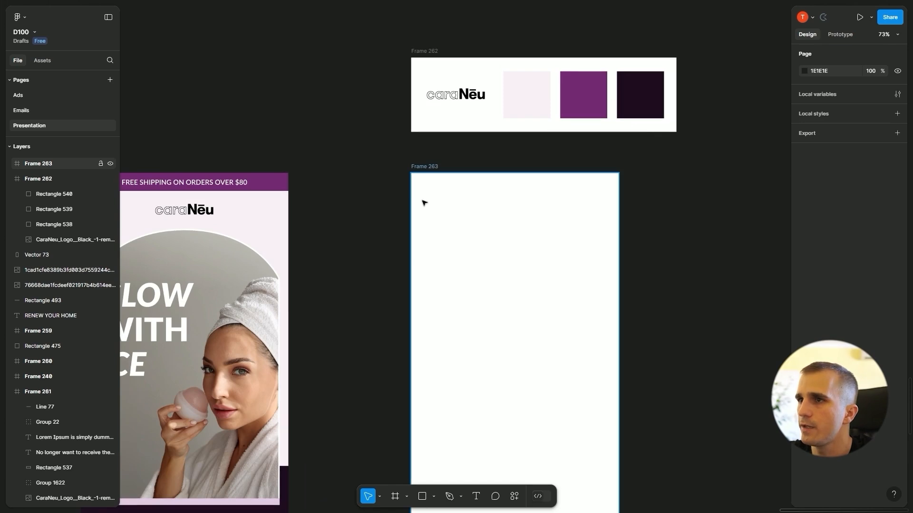
{"action": "key", "text": "r"}
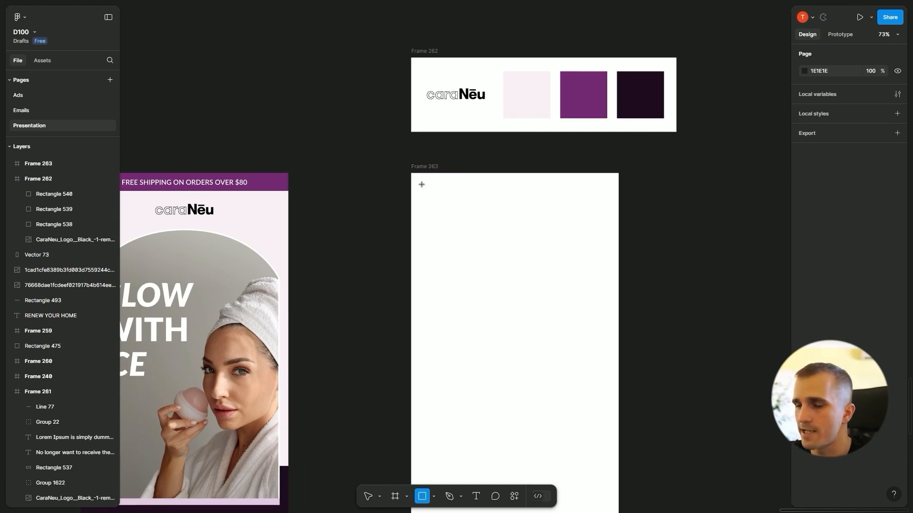
{"action": "left_click_drag", "start_coordinate": [424, 179], "coordinate": [600, 191]}
{"action": "left_click", "coordinate": [670, 205]}
Step: Fill the banner rectangle with the purple sampled from the brand sheet's middle swatch
{"action": "scroll", "coordinate": [654, 206], "scroll_direction": "up", "scroll_amount": 3}
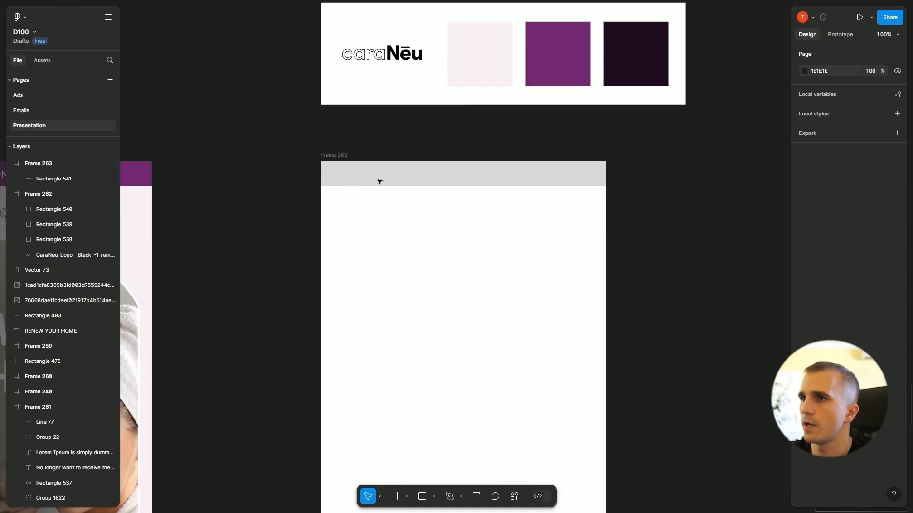
{"action": "scroll", "coordinate": [383, 198], "scroll_direction": "left", "scroll_amount": 3}
{"action": "left_click_drag", "start_coordinate": [311, 221], "coordinate": [375, 214]}
{"action": "scroll", "coordinate": [407, 218], "scroll_direction": "down", "scroll_amount": 3}
{"action": "left_click_drag", "start_coordinate": [455, 212], "coordinate": [420, 218]}
{"action": "scroll", "coordinate": [412, 246], "scroll_direction": "up", "scroll_amount": 4}
{"action": "scroll", "coordinate": [309, 256], "scroll_direction": "down", "scroll_amount": 3}
{"action": "scroll", "coordinate": [338, 249], "scroll_direction": "down", "scroll_amount": 1}
{"action": "left_click", "coordinate": [517, 183]}
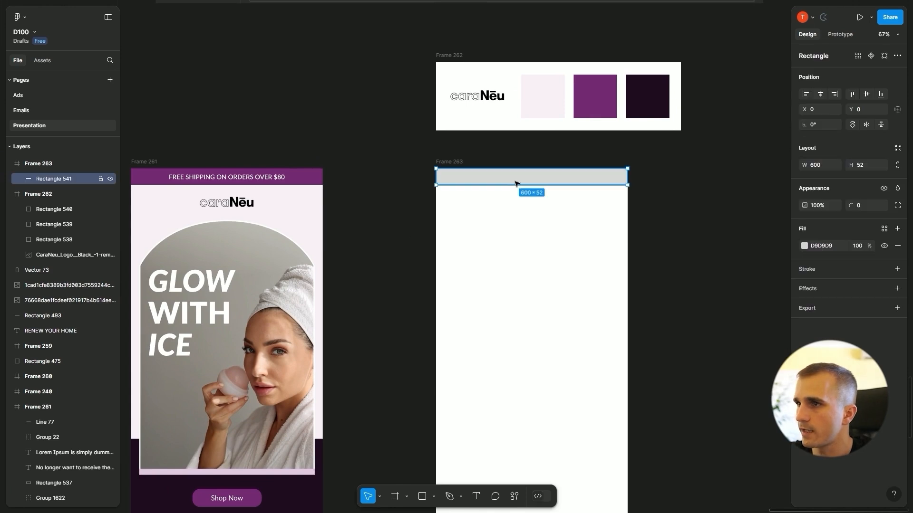
{"action": "left_click", "coordinate": [804, 246]}
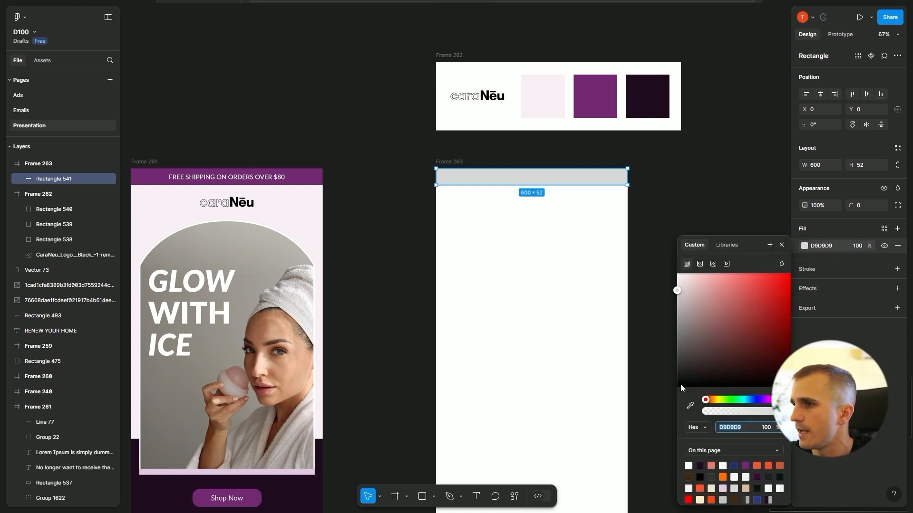
{"action": "left_click", "coordinate": [690, 406]}
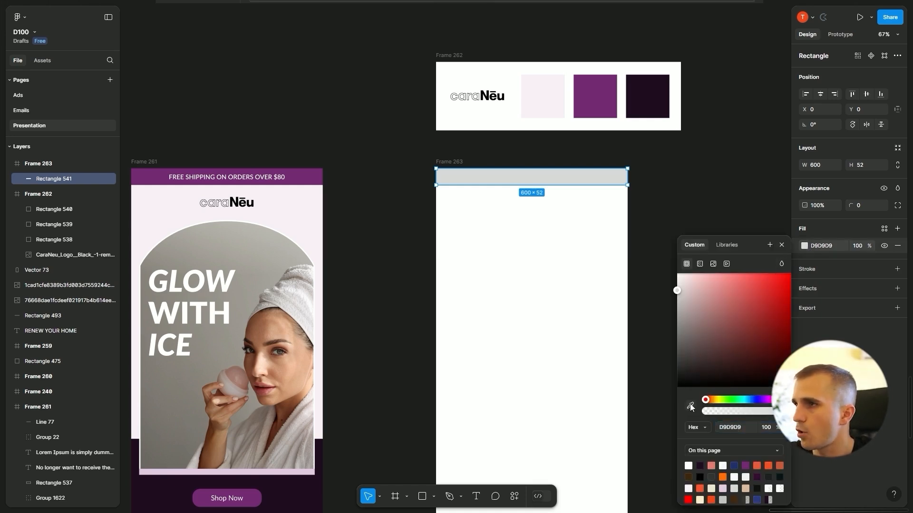
{"action": "left_click", "coordinate": [690, 406]}
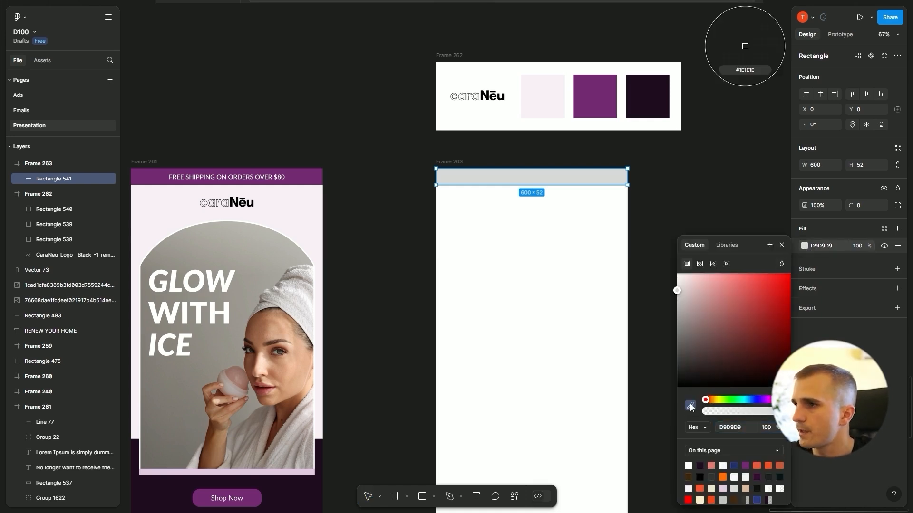
{"action": "left_click", "coordinate": [597, 89]}
{"action": "left_click", "coordinate": [547, 137]}
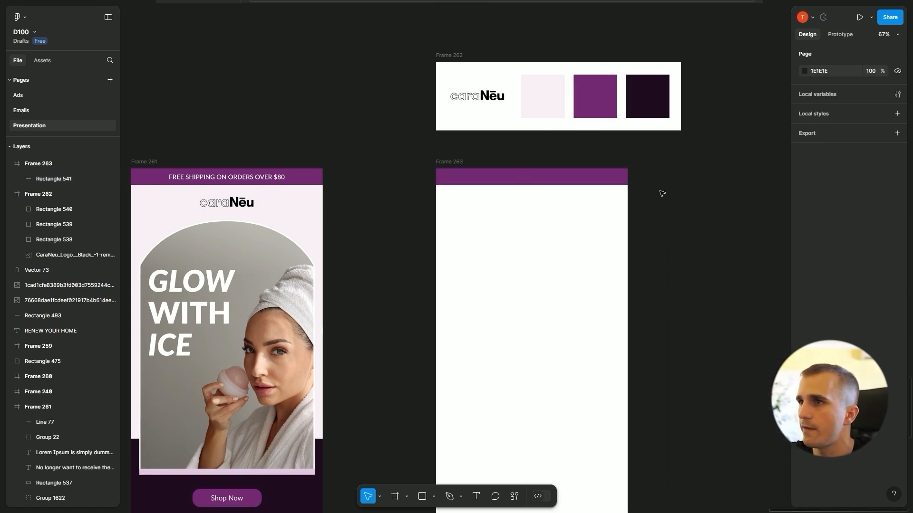
Step: Add the text "FREE SHIPPING ON ORDERS OVER $80" on the purple banner of the new email frame
{"action": "scroll", "coordinate": [674, 222], "scroll_direction": "up", "scroll_amount": 1}
{"action": "left_click_drag", "start_coordinate": [375, 230], "coordinate": [431, 225]}
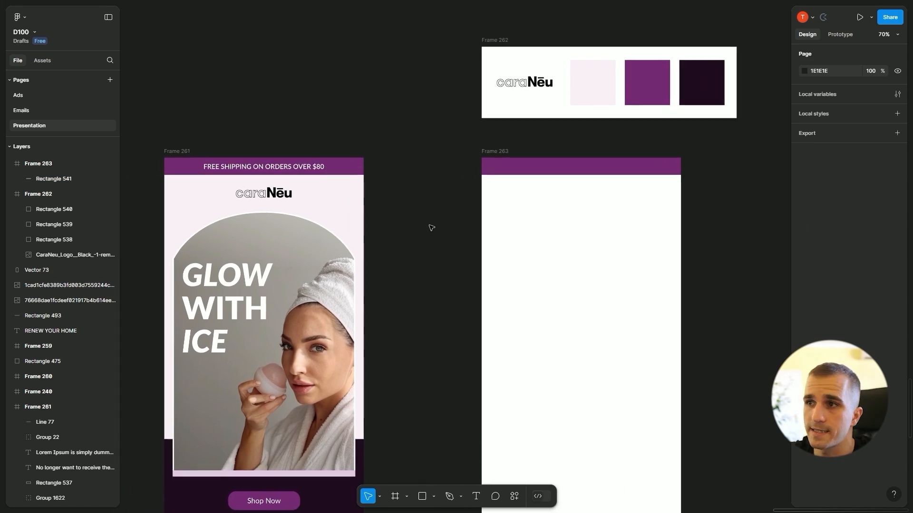
{"action": "scroll", "coordinate": [432, 227], "scroll_direction": "up", "scroll_amount": 5}
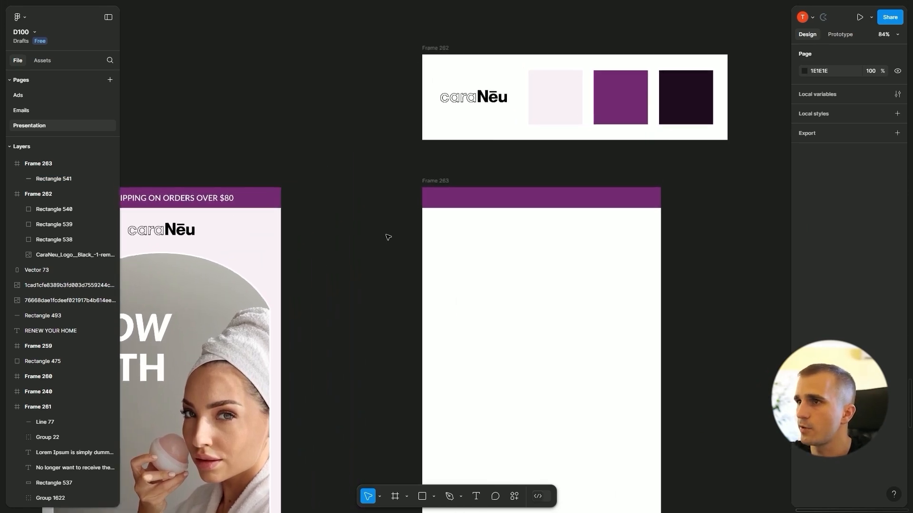
{"action": "scroll", "coordinate": [397, 237], "scroll_direction": "right", "scroll_amount": 3}
{"action": "scroll", "coordinate": [356, 252], "scroll_direction": "up", "scroll_amount": 1}
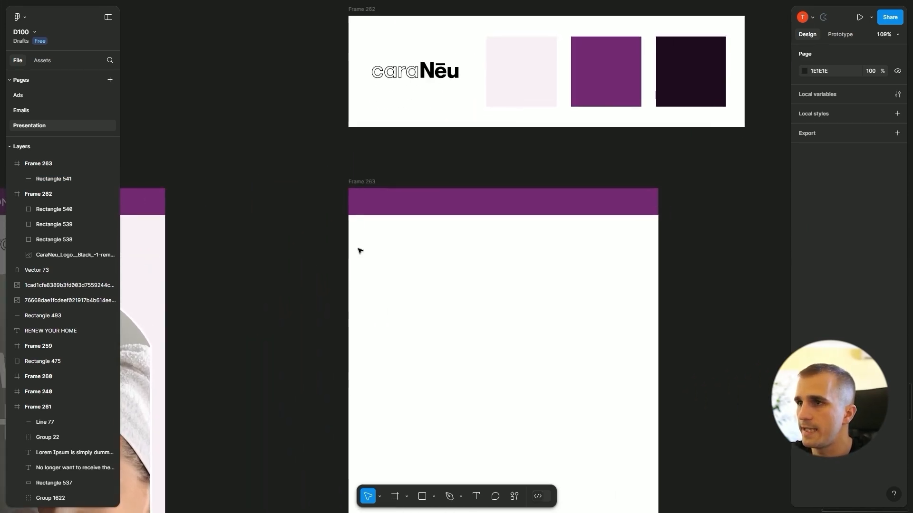
{"action": "key", "text": "t"}
{"action": "left_click", "coordinate": [428, 198]}
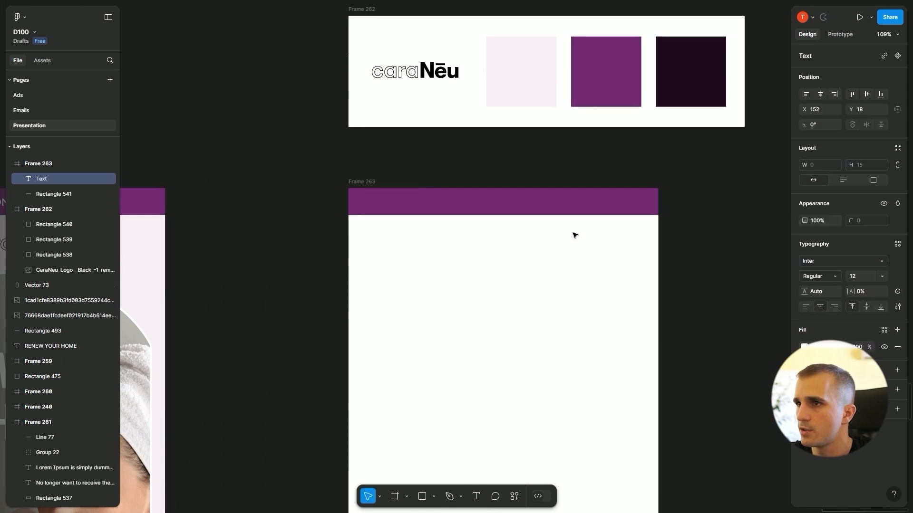
{"action": "scroll", "coordinate": [314, 283], "scroll_direction": "down", "scroll_amount": 5}
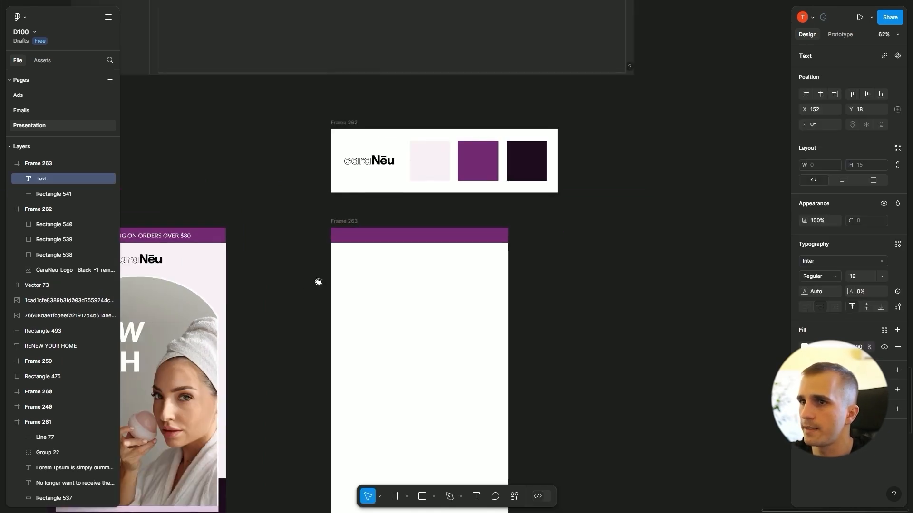
{"action": "left_click_drag", "start_coordinate": [319, 282], "coordinate": [389, 270]}
{"action": "type", "text": "FREE S"}
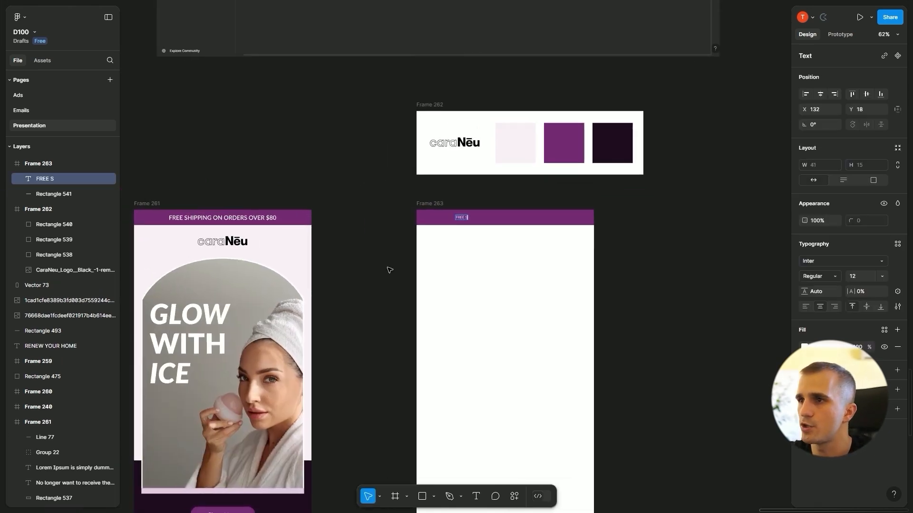
{"action": "type", "text": "HIPPING ON ORDERS OVER"}
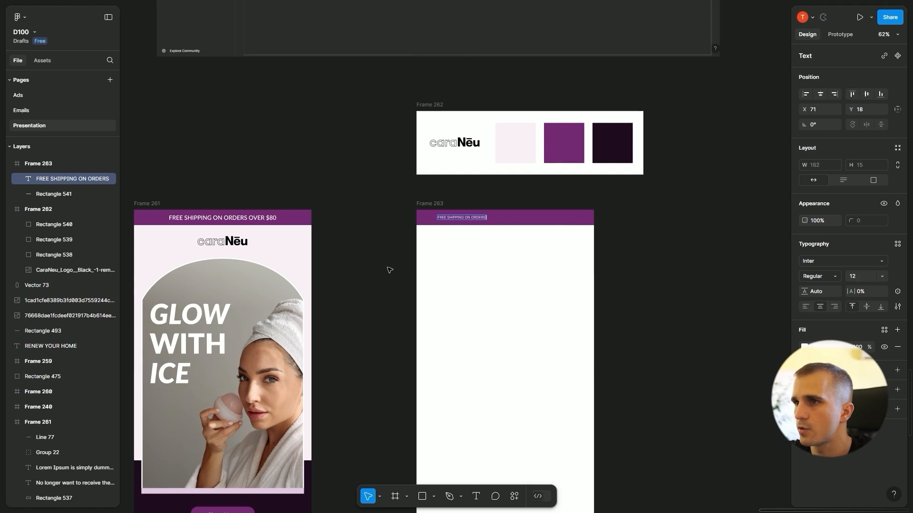
{"action": "type", "text": "0"}
{"action": "key", "text": "Escape"}
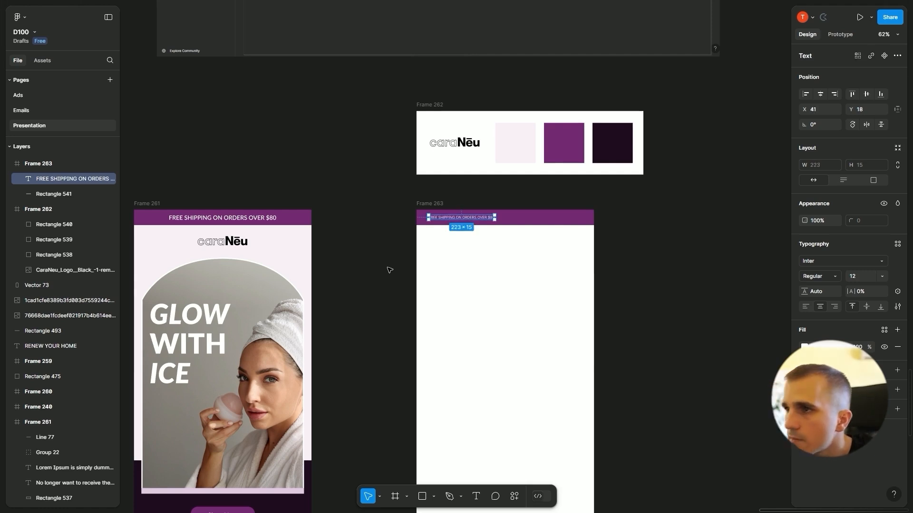
Step: Group the free shipping text with the purple banner rectangle
{"action": "scroll", "coordinate": [389, 270], "scroll_direction": "up", "scroll_amount": 2}
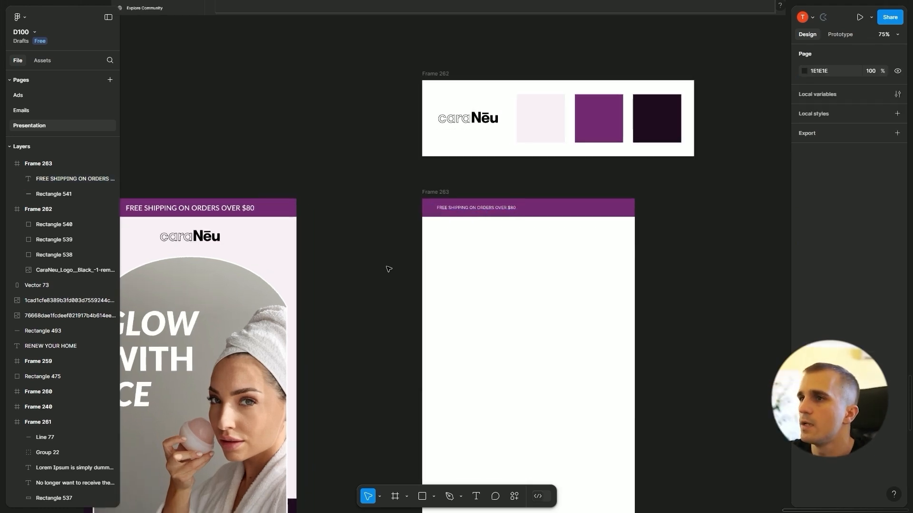
{"action": "left_click", "coordinate": [533, 211]}
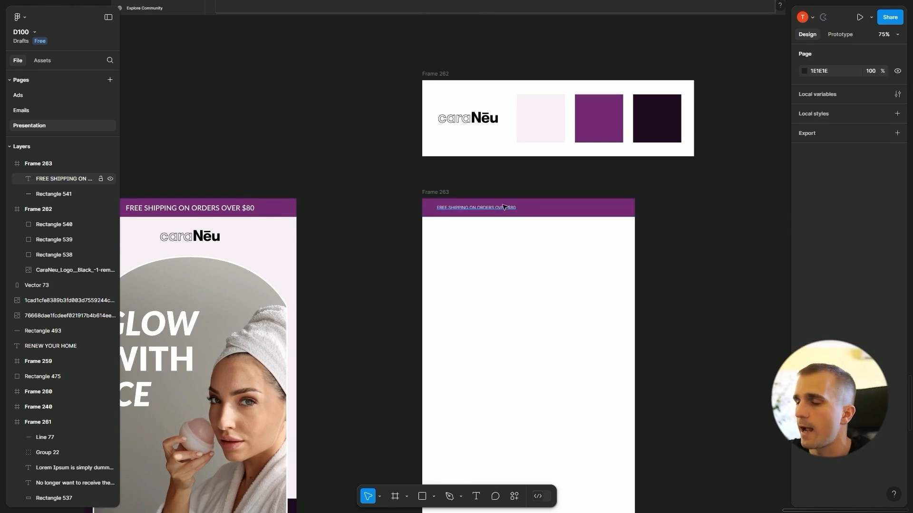
{"action": "left_click", "coordinate": [485, 210]}
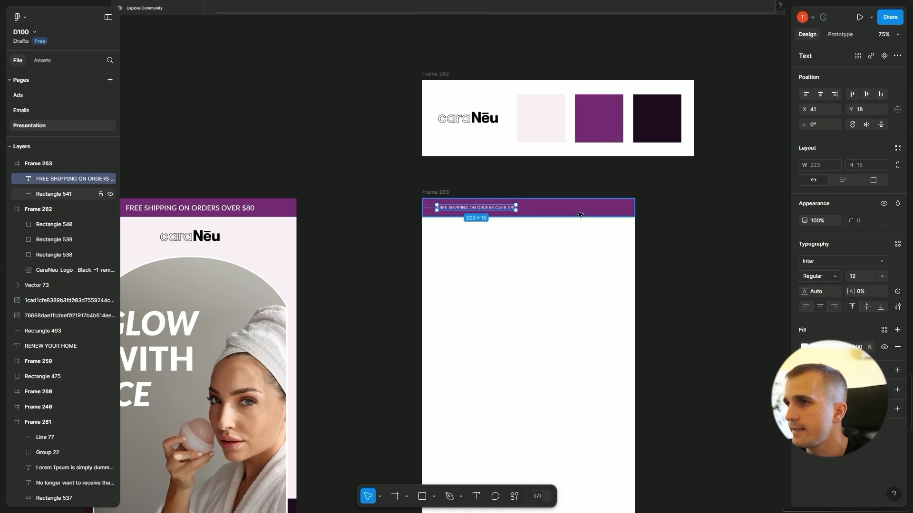
{"action": "left_click", "coordinate": [579, 214], "text": "shift"}
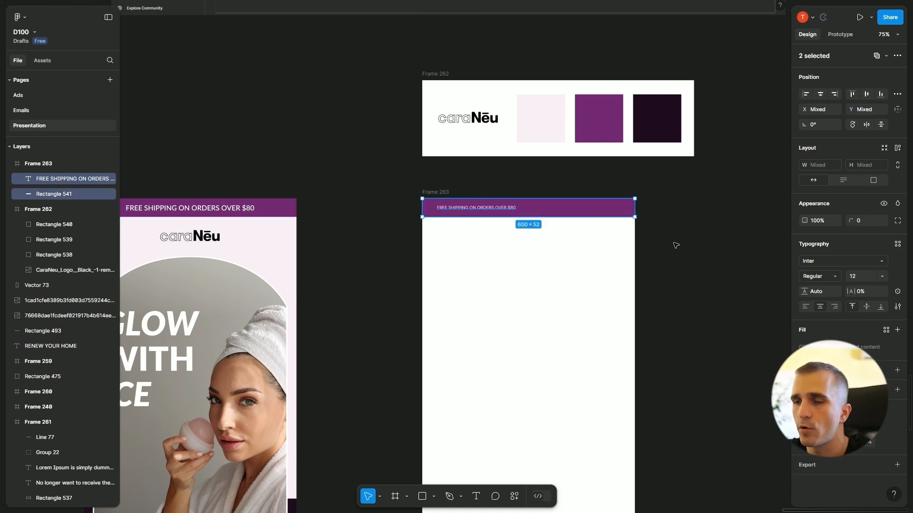
{"action": "key", "text": "ctrl+g"}
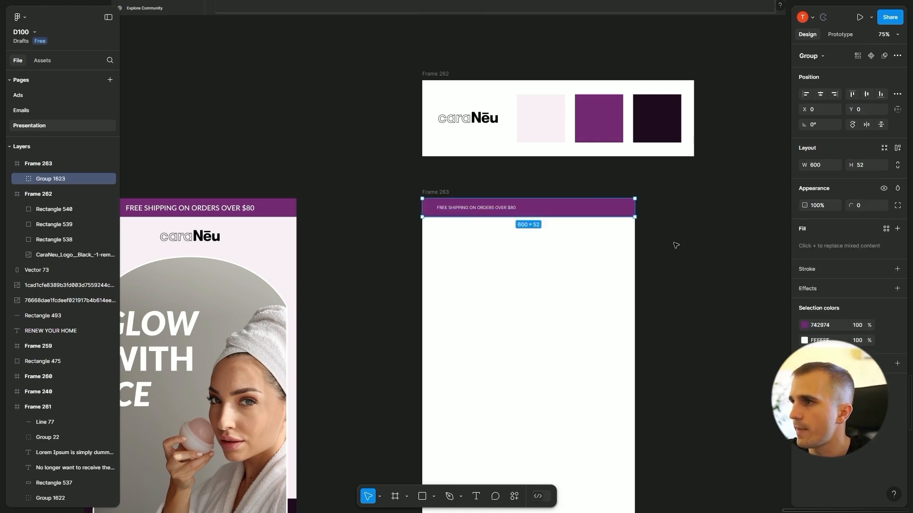
Step: Centre the free shipping text horizontally and vertically within the banner group
{"action": "scroll", "coordinate": [676, 246], "scroll_direction": "up", "scroll_amount": 3}
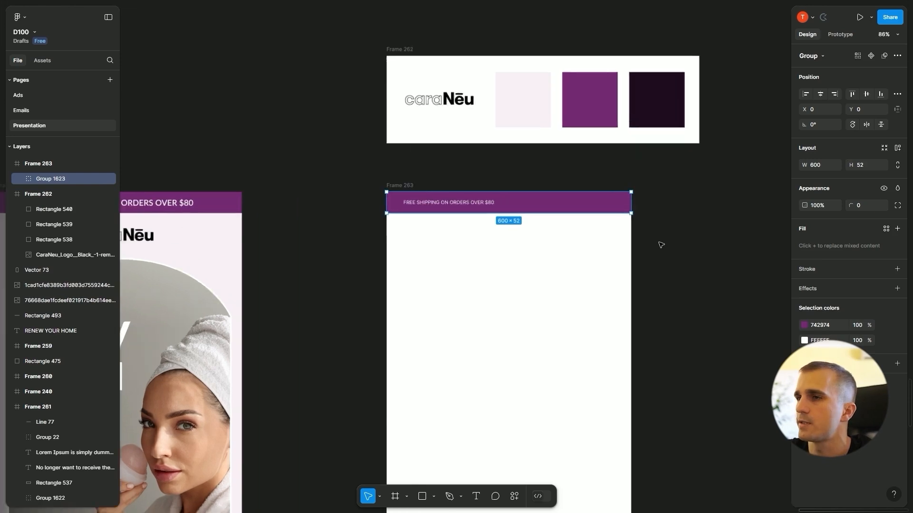
{"action": "left_click", "coordinate": [656, 241]}
{"action": "scroll", "coordinate": [511, 185], "scroll_direction": "up", "scroll_amount": 5}
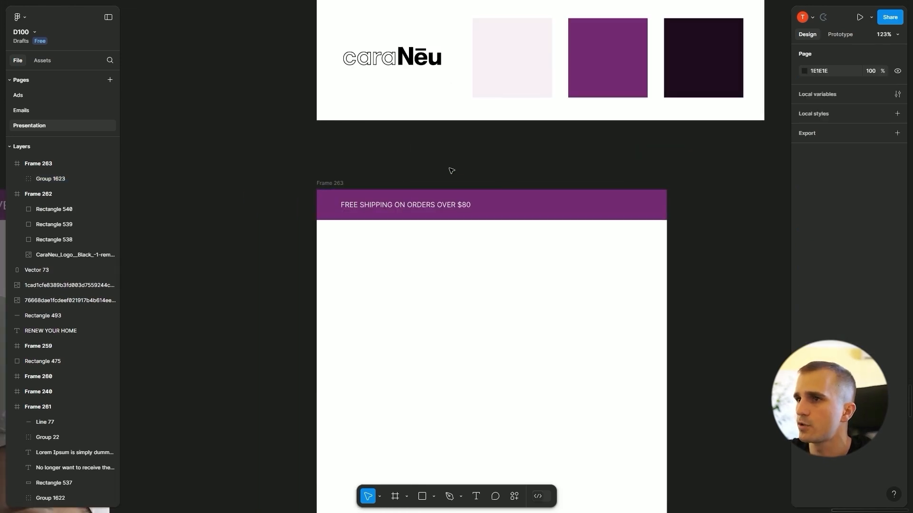
{"action": "double_click", "coordinate": [421, 206]}
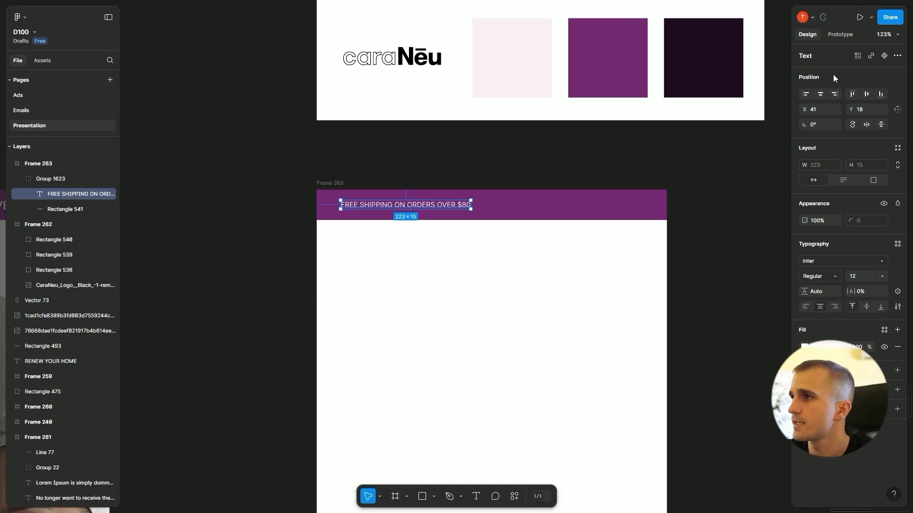
{"action": "left_click", "coordinate": [823, 93]}
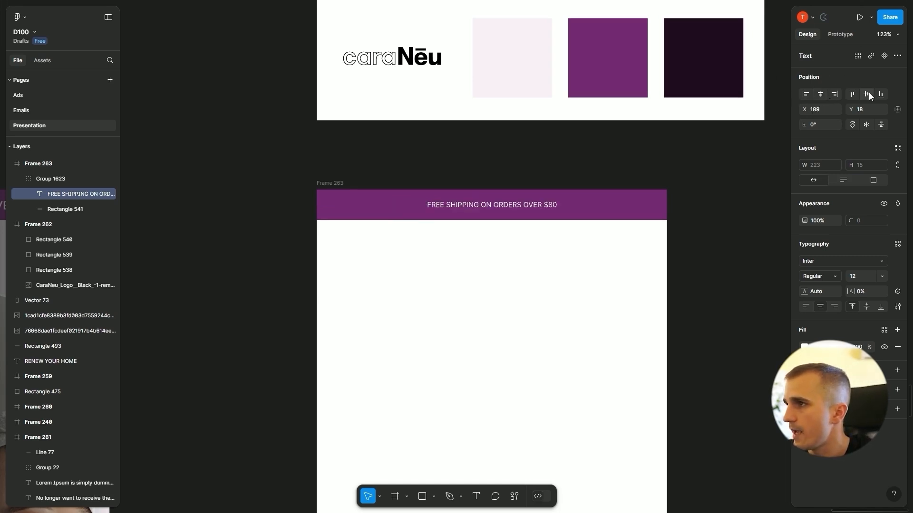
{"action": "left_click", "coordinate": [867, 93]}
{"action": "left_click", "coordinate": [528, 179]}
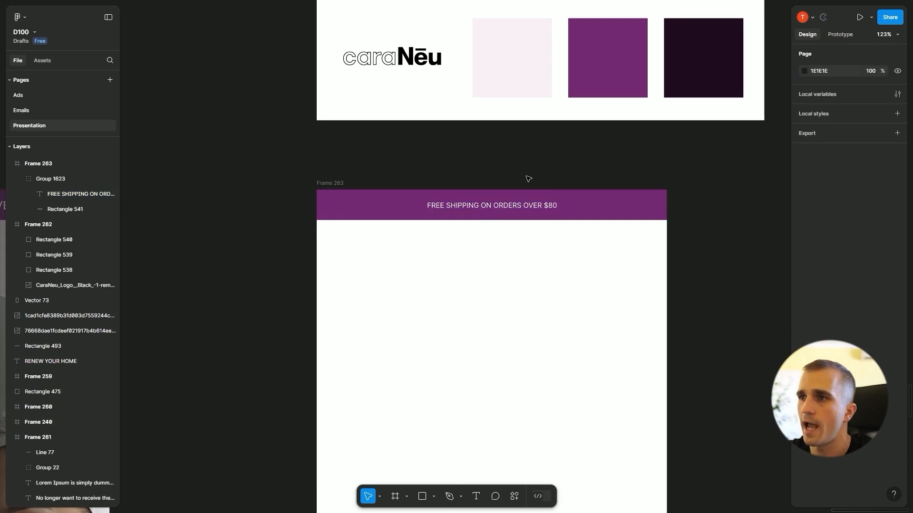
Step: Set the free shipping text's font size to 18
{"action": "double_click", "coordinate": [528, 205]}
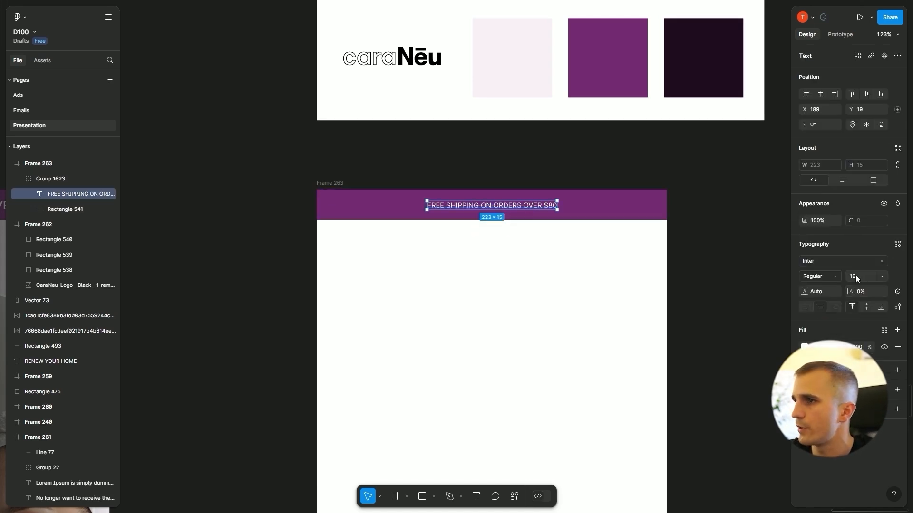
{"action": "left_click", "coordinate": [855, 276]}
{"action": "type", "text": "19"}
{"action": "key", "text": "Return"}
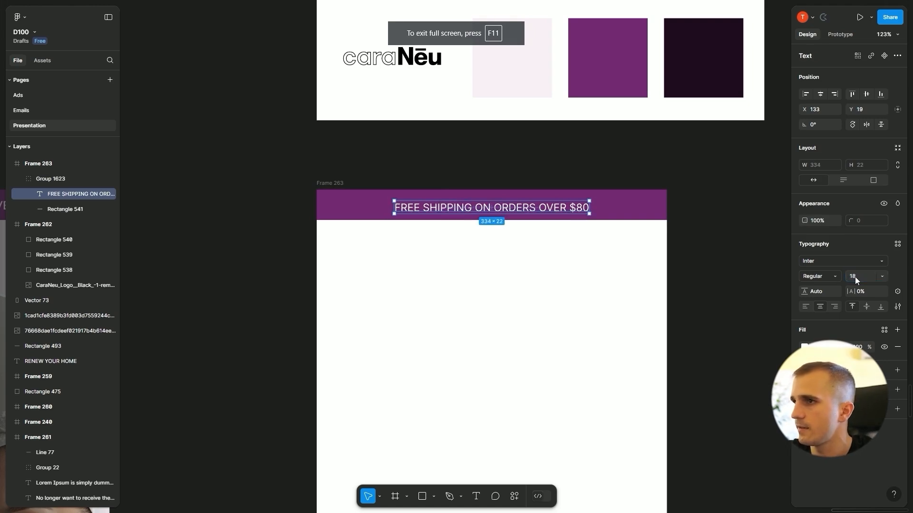
Step: Centre the free shipping text vertically within the purple banner
{"action": "left_click", "coordinate": [739, 269]}
{"action": "left_click", "coordinate": [560, 211]}
{"action": "left_click", "coordinate": [560, 211]}
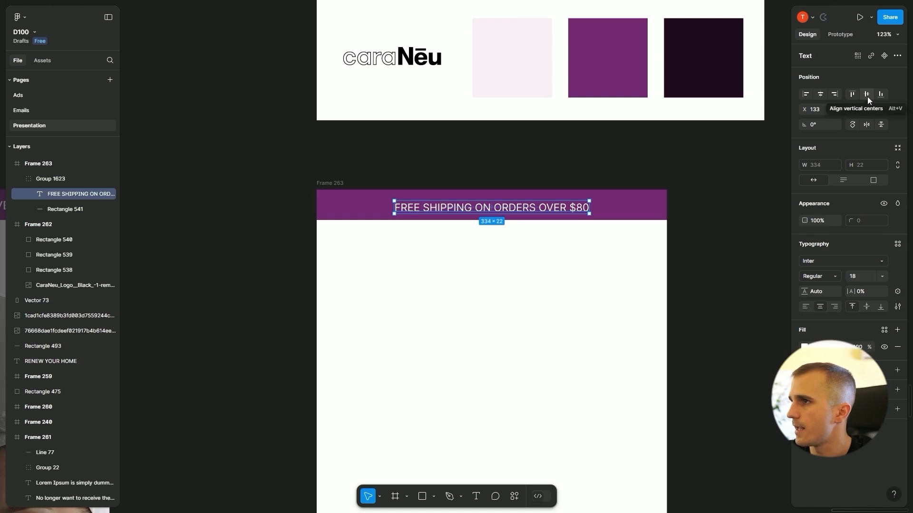
{"action": "left_click", "coordinate": [867, 95]}
{"action": "left_click", "coordinate": [714, 195]}
Step: Change the new banner's free shipping text to the Lato font, matching the finished example
{"action": "scroll", "coordinate": [715, 195], "scroll_direction": "down", "scroll_amount": 3}
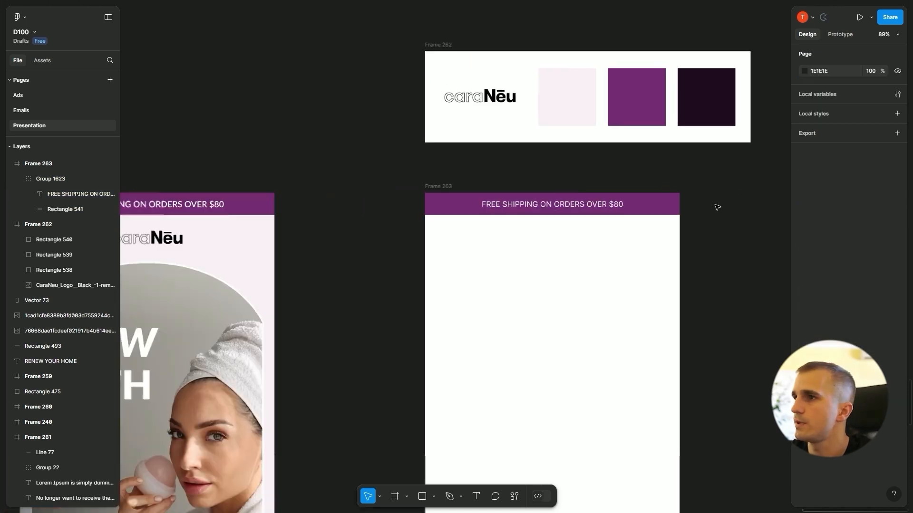
{"action": "scroll", "coordinate": [717, 204], "scroll_direction": "left", "scroll_amount": 1}
{"action": "scroll", "coordinate": [320, 239], "scroll_direction": "left", "scroll_amount": 3}
{"action": "scroll", "coordinate": [508, 257], "scroll_direction": "up", "scroll_amount": 1}
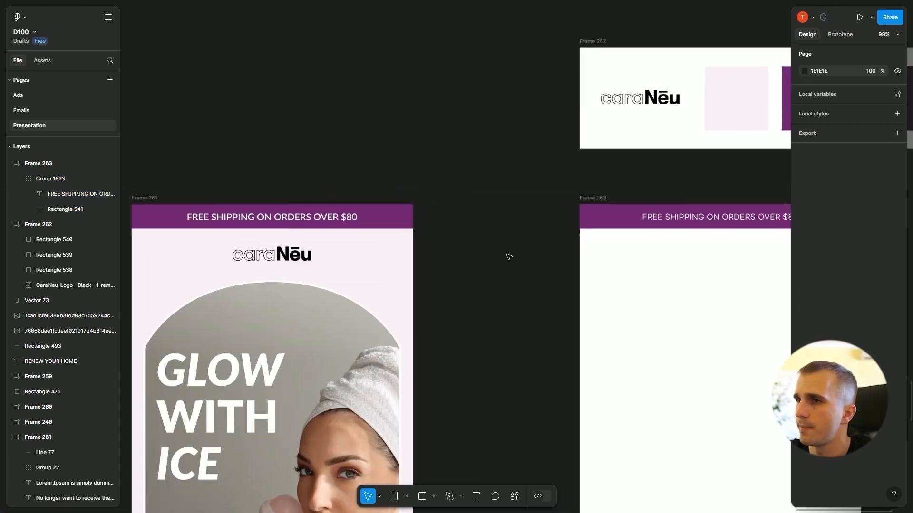
{"action": "left_click_drag", "start_coordinate": [718, 214], "coordinate": [527, 240]}
{"action": "scroll", "coordinate": [523, 238], "scroll_direction": "up", "scroll_amount": 3}
{"action": "double_click", "coordinate": [516, 247]}
{"action": "left_click", "coordinate": [825, 261]}
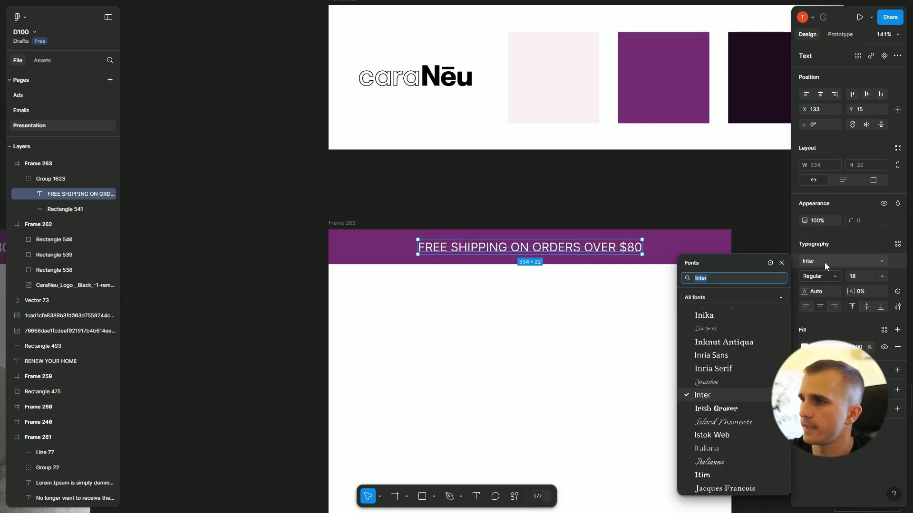
{"action": "type", "text": "LATO"}
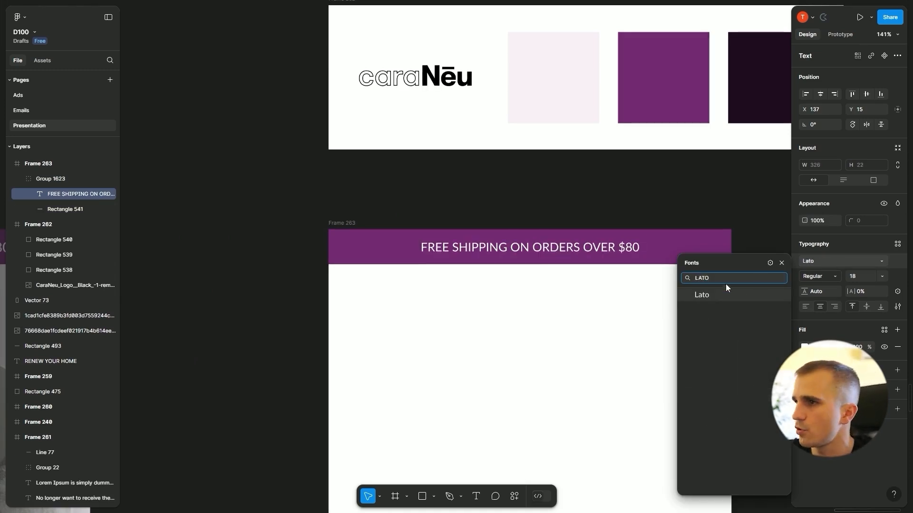
{"action": "left_click", "coordinate": [707, 296]}
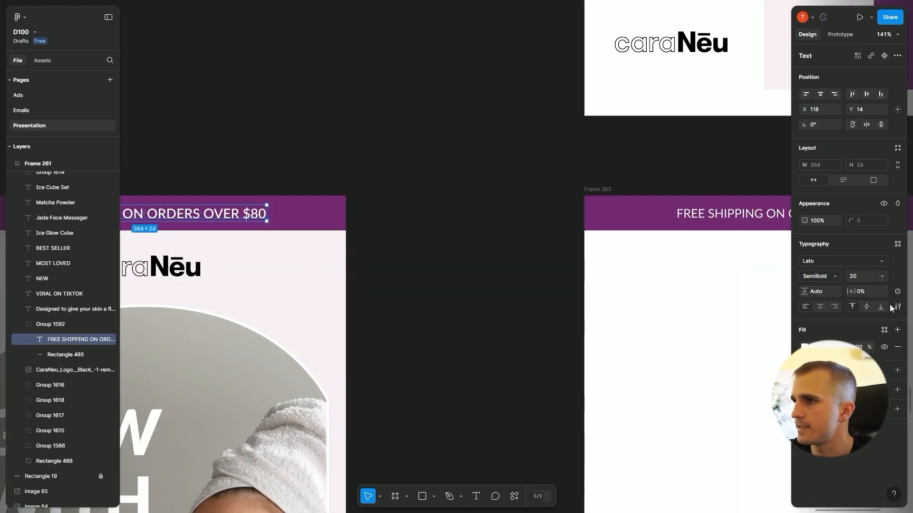
Step: Set the new banner's free shipping text weight to SemiBold
{"action": "scroll", "coordinate": [353, 188], "scroll_direction": "right", "scroll_amount": 4}
{"action": "left_click", "coordinate": [562, 232]}
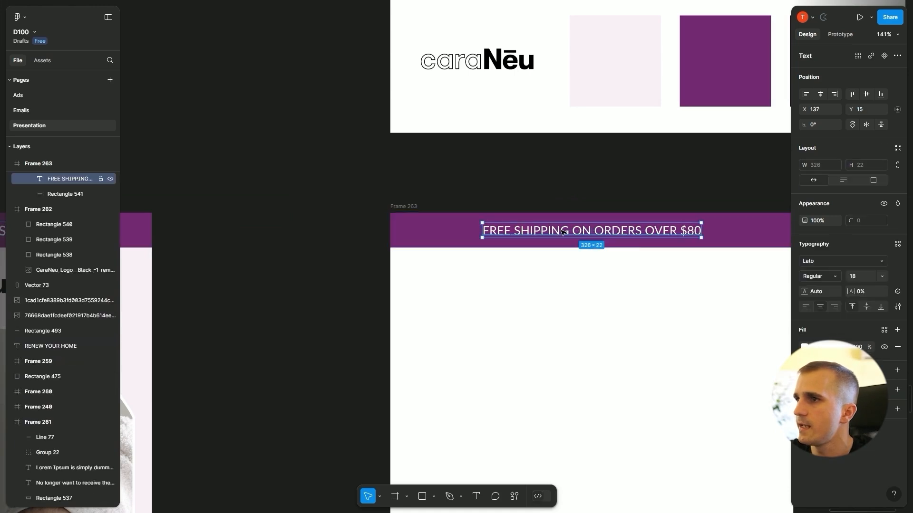
{"action": "left_click", "coordinate": [821, 277]}
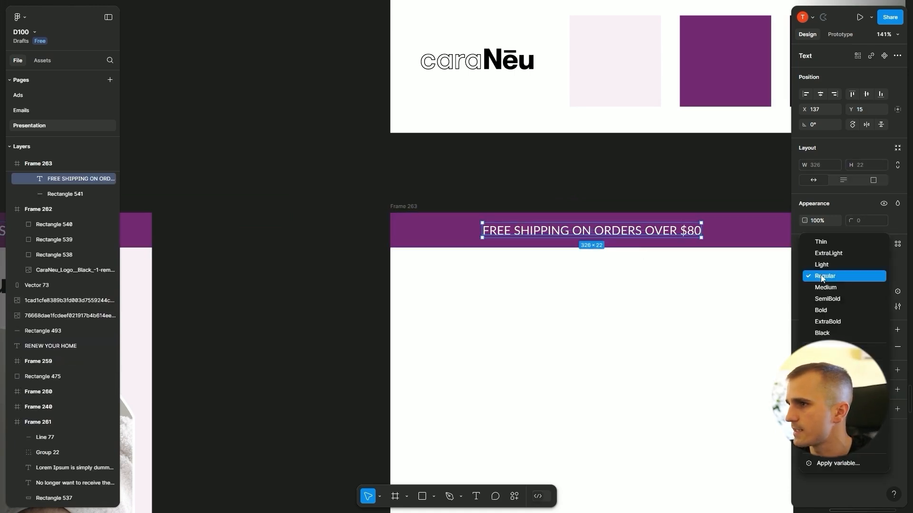
{"action": "left_click", "coordinate": [827, 298]}
{"action": "key", "text": "Escape"}
{"action": "double_click", "coordinate": [630, 233]}
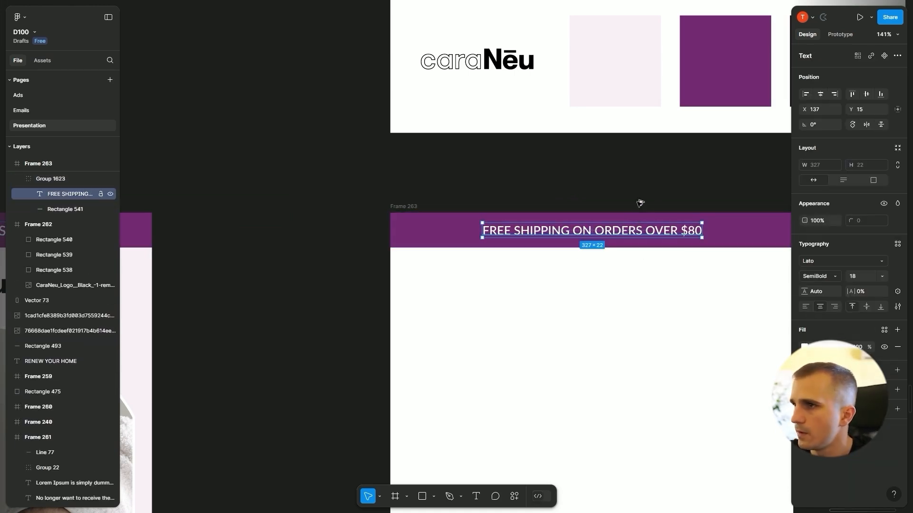
{"action": "left_click", "coordinate": [637, 185]}
Step: Fill the new email frame with the light pink F7F0F7 sampled from the brand colour swatch
{"action": "scroll", "coordinate": [362, 285], "scroll_direction": "down", "scroll_amount": 3}
{"action": "scroll", "coordinate": [348, 346], "scroll_direction": "down", "scroll_amount": 2}
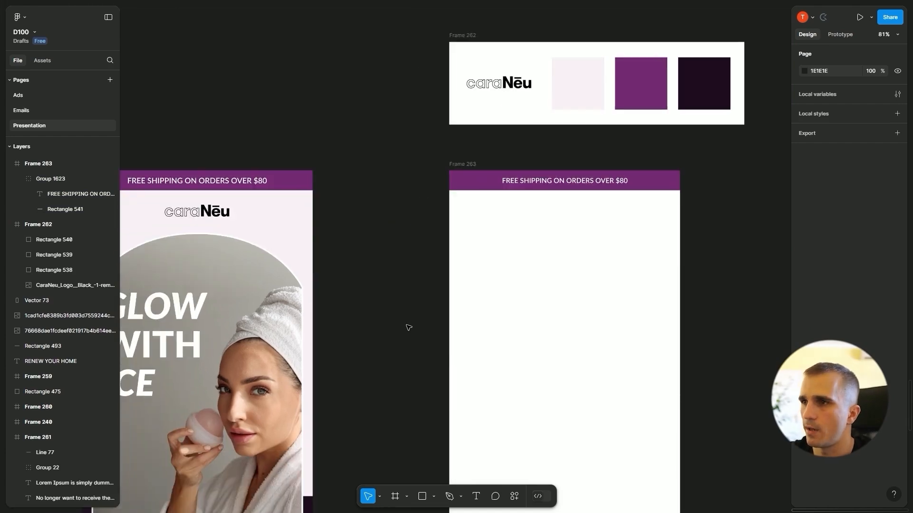
{"action": "scroll", "coordinate": [395, 286], "scroll_direction": "down", "scroll_amount": 3}
{"action": "scroll", "coordinate": [393, 206], "scroll_direction": "up", "scroll_amount": 2}
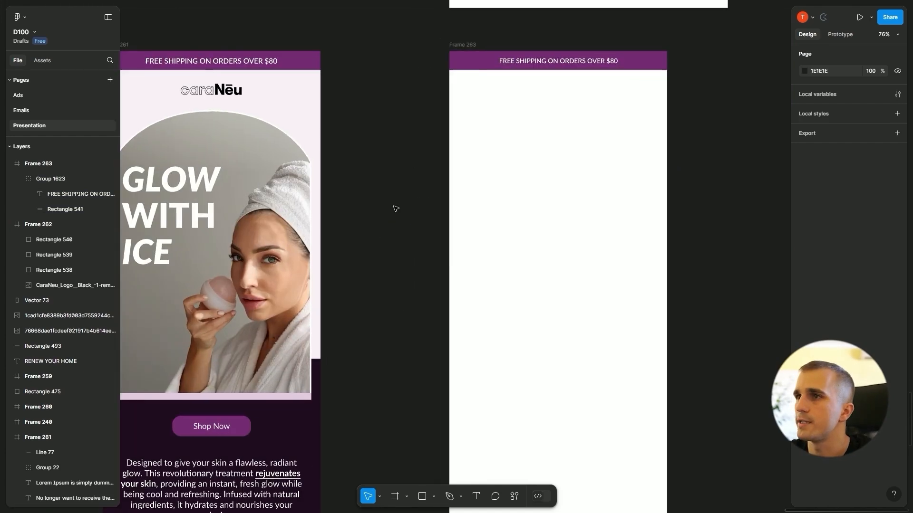
{"action": "scroll", "coordinate": [428, 166], "scroll_direction": "up", "scroll_amount": 5}
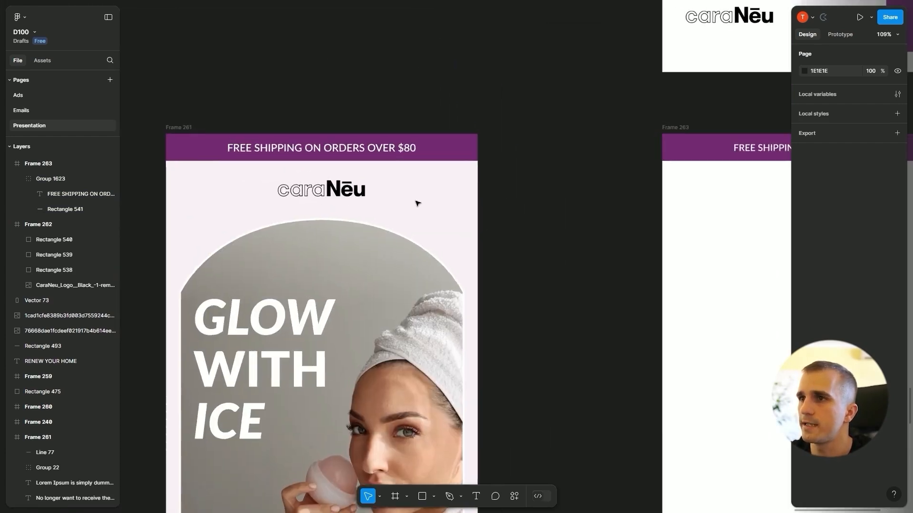
{"action": "scroll", "coordinate": [638, 261], "scroll_direction": "down", "scroll_amount": 5}
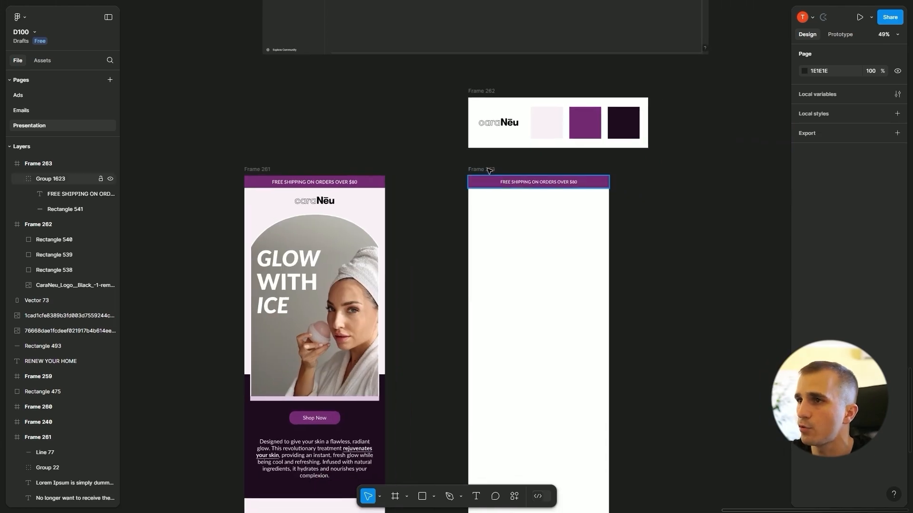
{"action": "left_click", "coordinate": [489, 169]}
{"action": "left_click", "coordinate": [489, 169]}
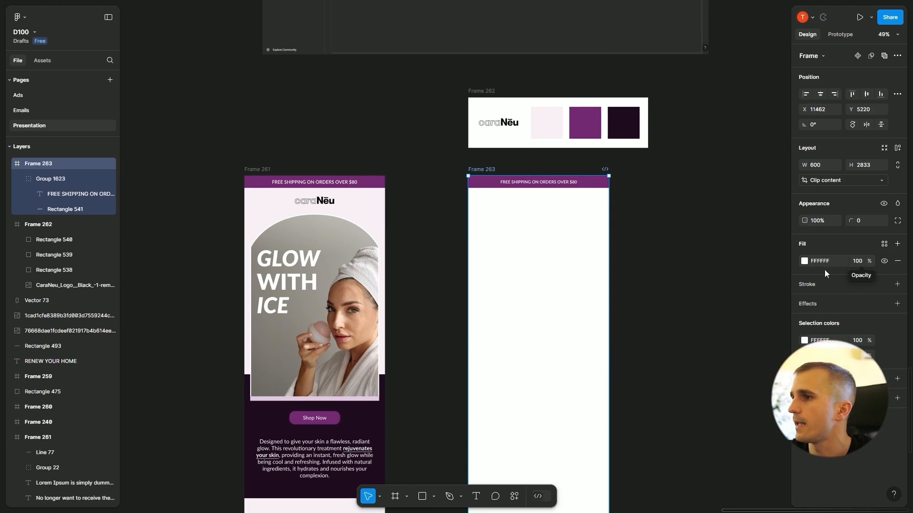
{"action": "left_click", "coordinate": [805, 261]}
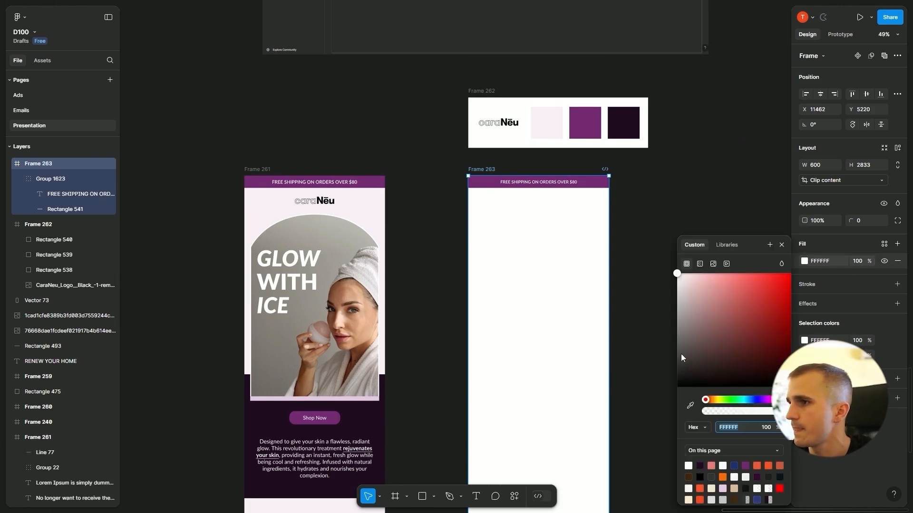
{"action": "left_click", "coordinate": [690, 407]}
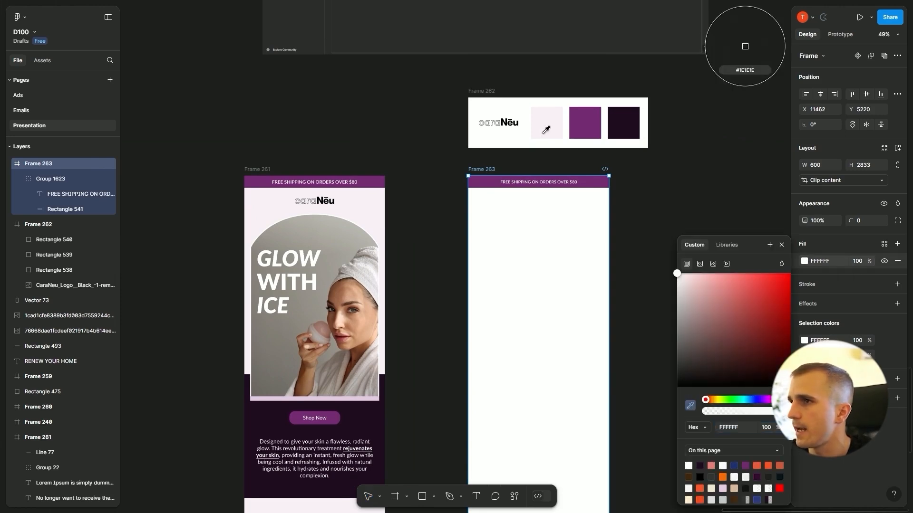
{"action": "left_click", "coordinate": [547, 118]}
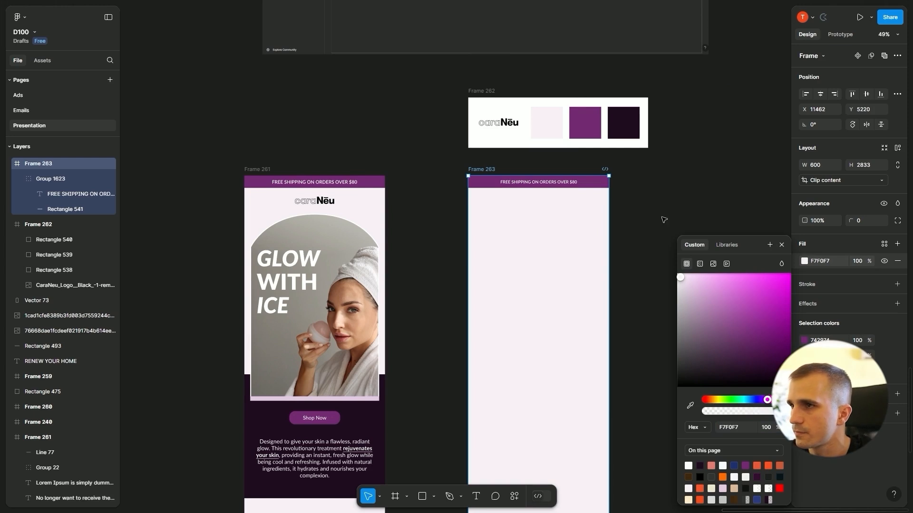
{"action": "left_click", "coordinate": [664, 219]}
Step: Copy the caraNēu logo from the brand frame into the new email frame and centre it horizontally below the banner
{"action": "scroll", "coordinate": [634, 230], "scroll_direction": "up", "scroll_amount": 3}
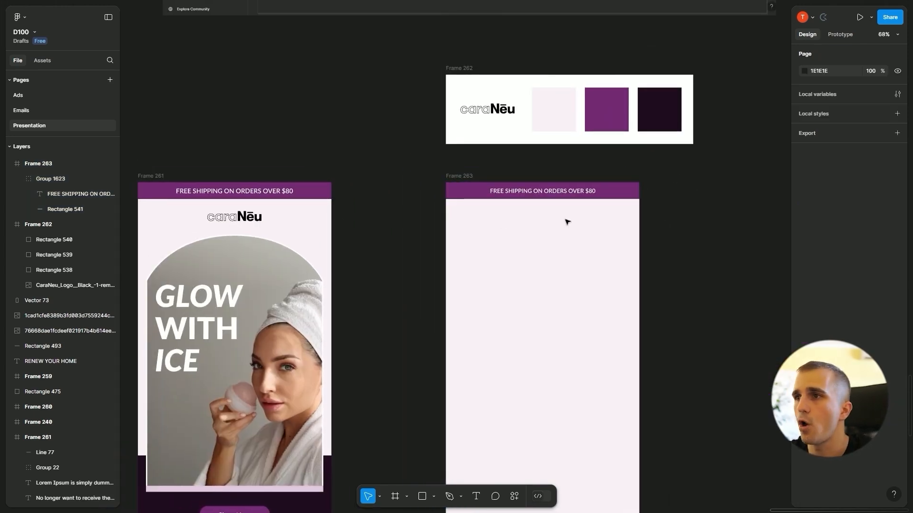
{"action": "left_click", "coordinate": [496, 117]}
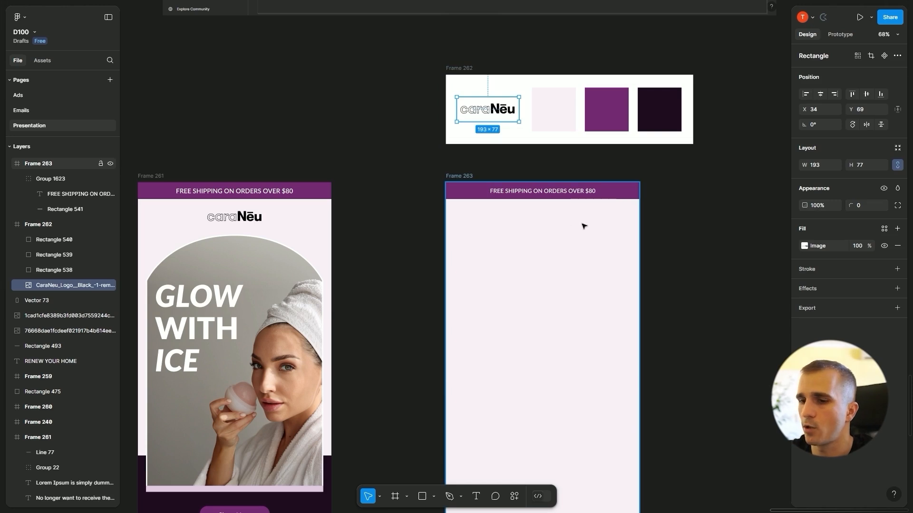
{"action": "left_click", "coordinate": [466, 181]}
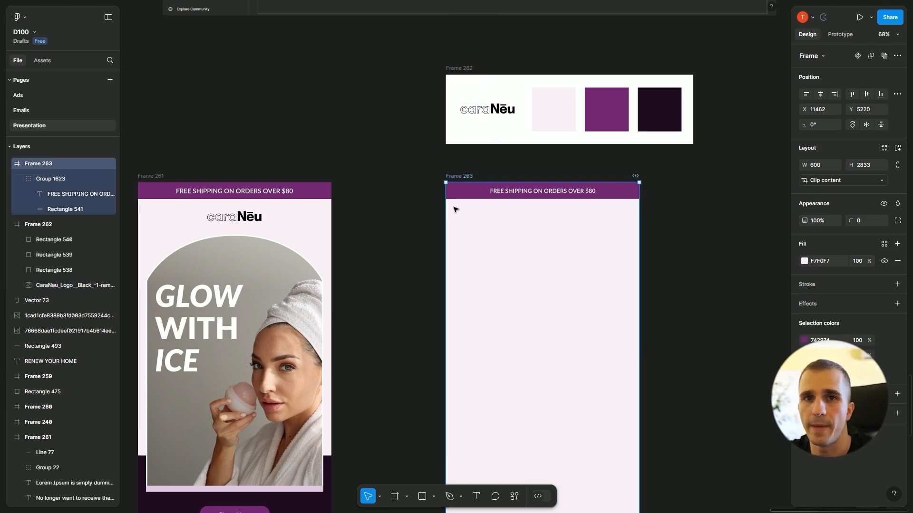
{"action": "key", "text": "ctrl+v"}
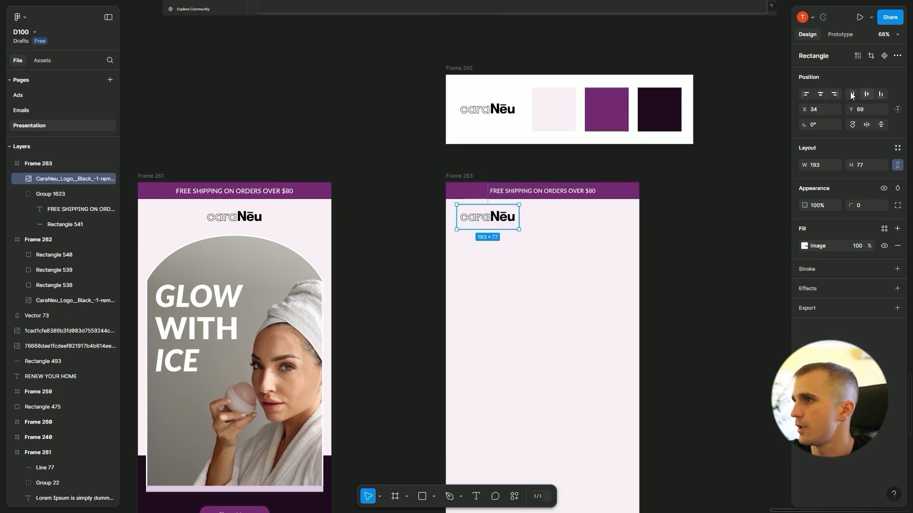
{"action": "left_click", "coordinate": [822, 95]}
{"action": "left_click", "coordinate": [697, 265]}
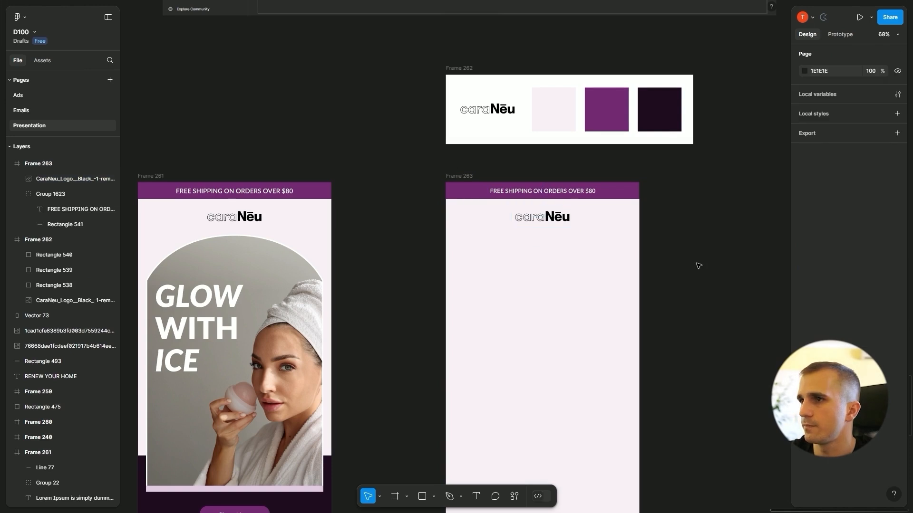
Step: Draw a closed rectangle about 480 × 655 below the logo in the new email frame with the Pen tool
{"action": "scroll", "coordinate": [666, 252], "scroll_direction": "up", "scroll_amount": 1}
{"action": "scroll", "coordinate": [479, 193], "scroll_direction": "down", "scroll_amount": 5}
{"action": "scroll", "coordinate": [480, 192], "scroll_direction": "left", "scroll_amount": 3}
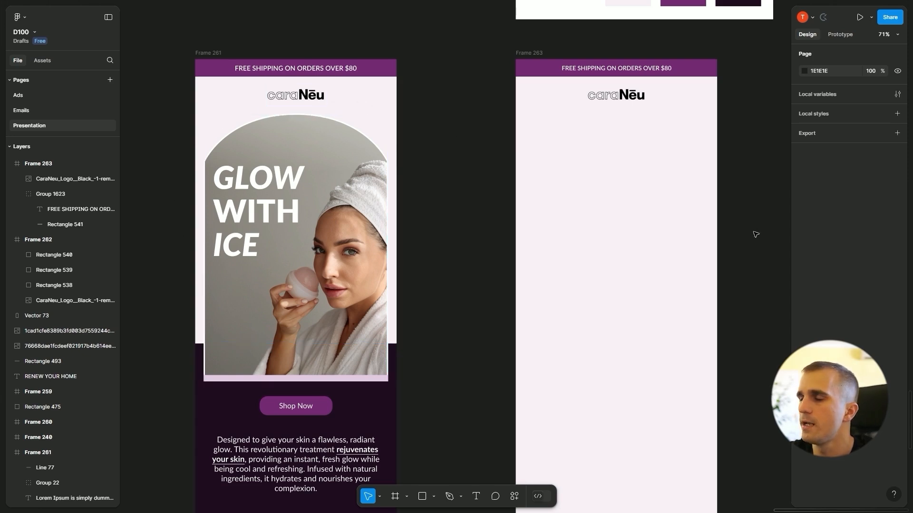
{"action": "scroll", "coordinate": [755, 235], "scroll_direction": "down", "scroll_amount": 3}
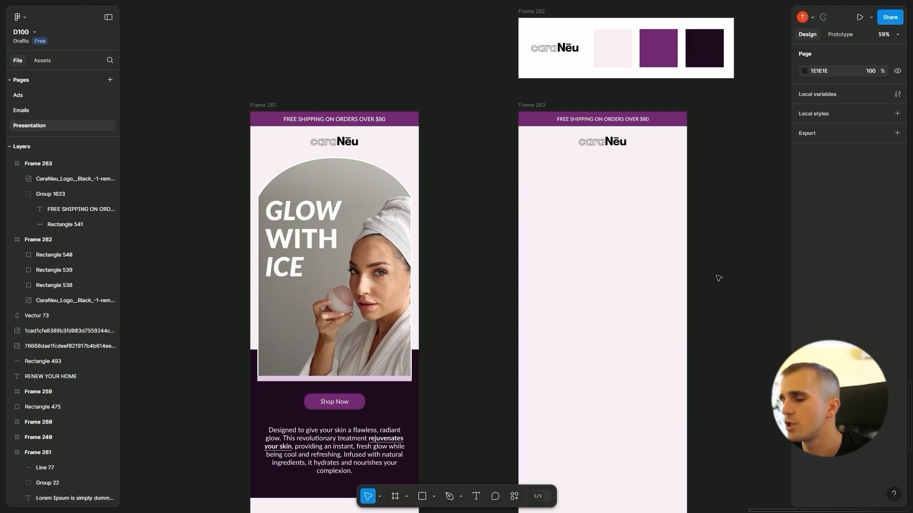
{"action": "key", "text": "p"}
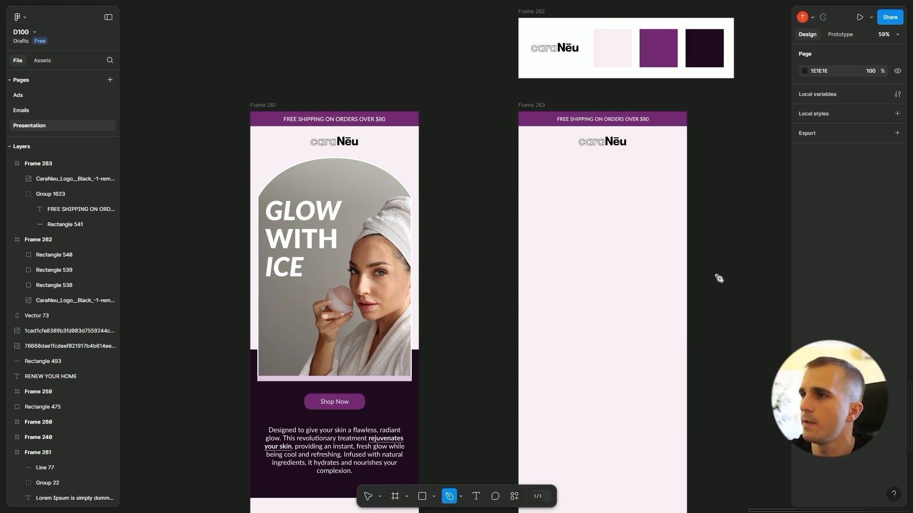
{"action": "left_click", "coordinate": [541, 379]}
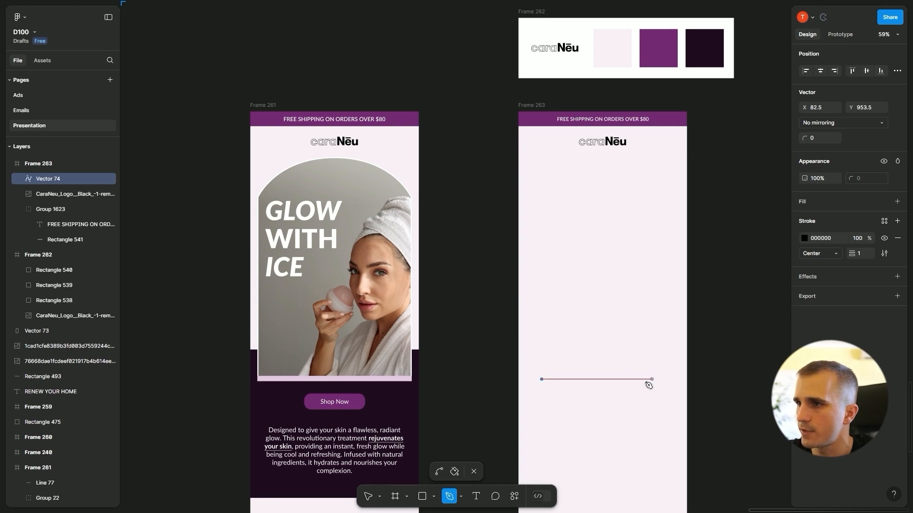
{"action": "left_click", "coordinate": [677, 386]}
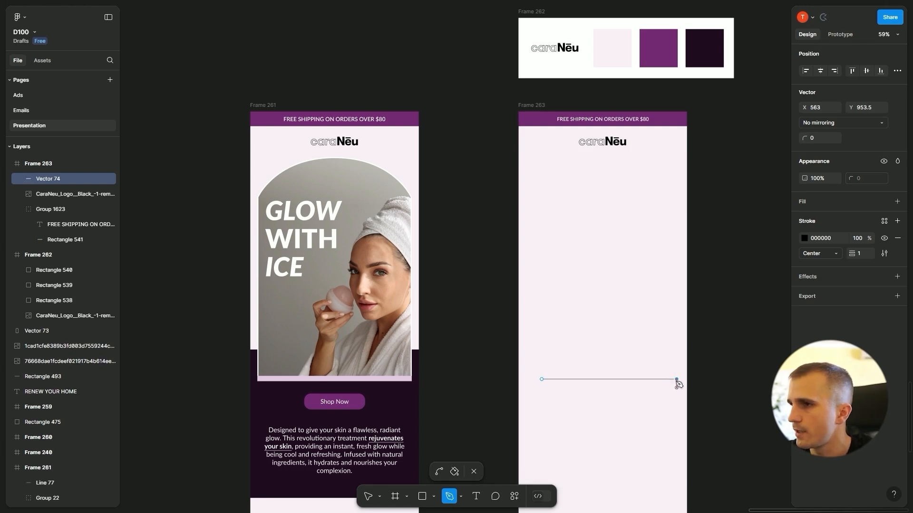
{"action": "left_click", "coordinate": [677, 195]}
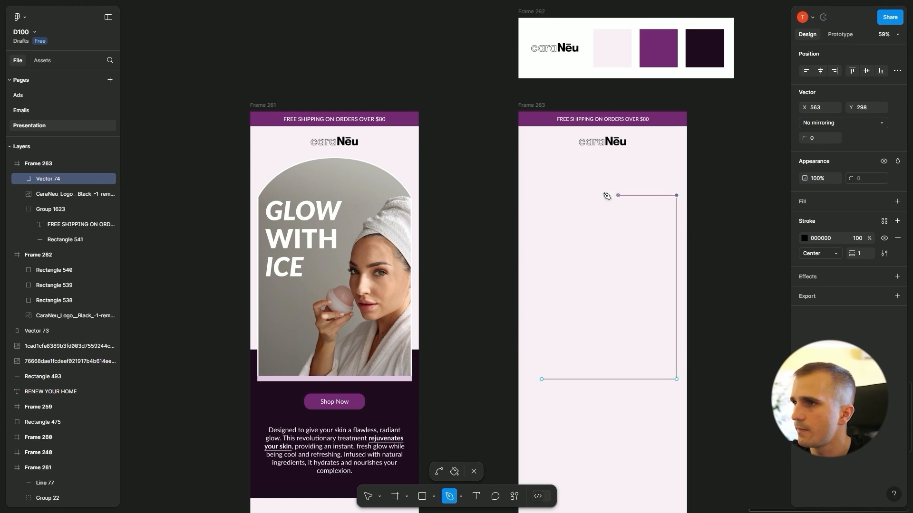
{"action": "left_click", "coordinate": [541, 196]}
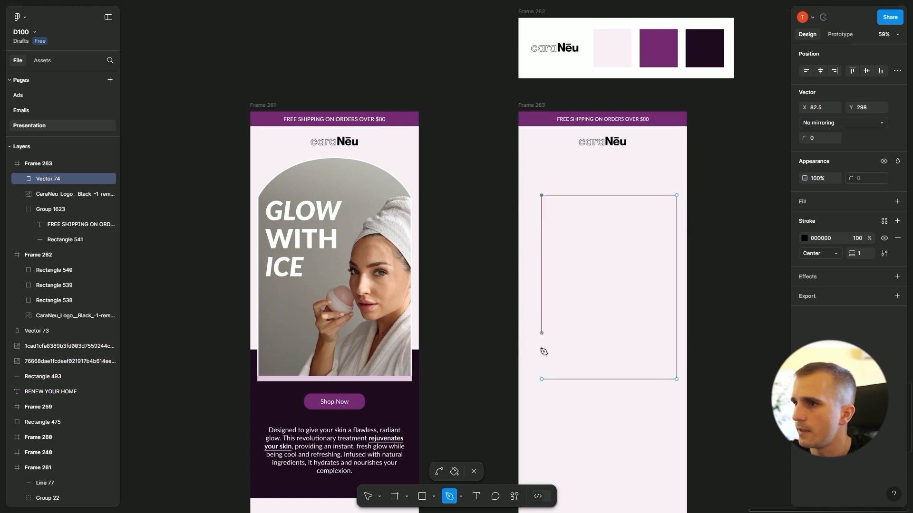
{"action": "left_click", "coordinate": [542, 380]}
{"action": "key", "text": "Escape"}
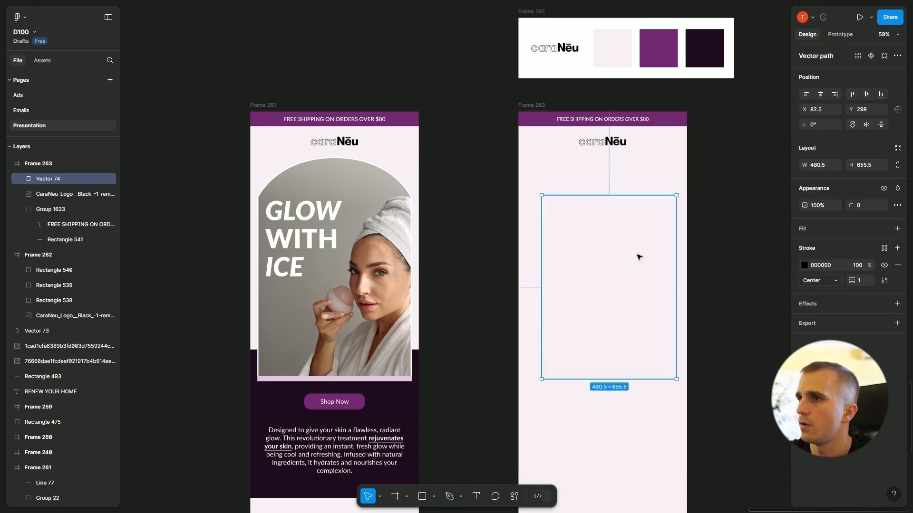
Step: Centre the drawn rectangle horizontally in the new email frame
{"action": "key", "text": "alt+h"}
{"action": "scroll", "coordinate": [697, 276], "scroll_direction": "up", "scroll_amount": 2}
{"action": "scroll", "coordinate": [699, 302], "scroll_direction": "down", "scroll_amount": 3}
{"action": "left_click", "coordinate": [705, 308]}
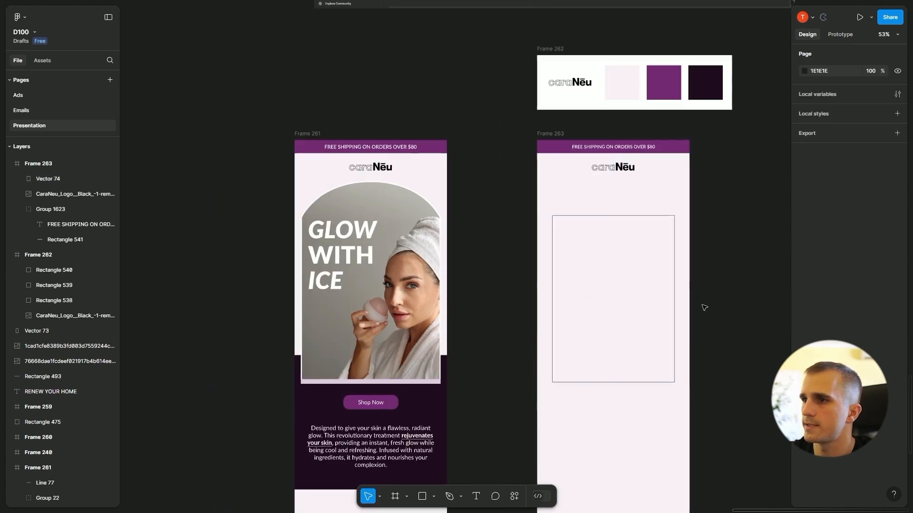
Step: Add a point at the middle of the rectangle's top edge and raise it to about Y 216, forming a peak
{"action": "scroll", "coordinate": [705, 307], "scroll_direction": "up", "scroll_amount": 1}
{"action": "left_click_drag", "start_coordinate": [719, 285], "coordinate": [741, 245]}
{"action": "scroll", "coordinate": [741, 245], "scroll_direction": "up", "scroll_amount": 1}
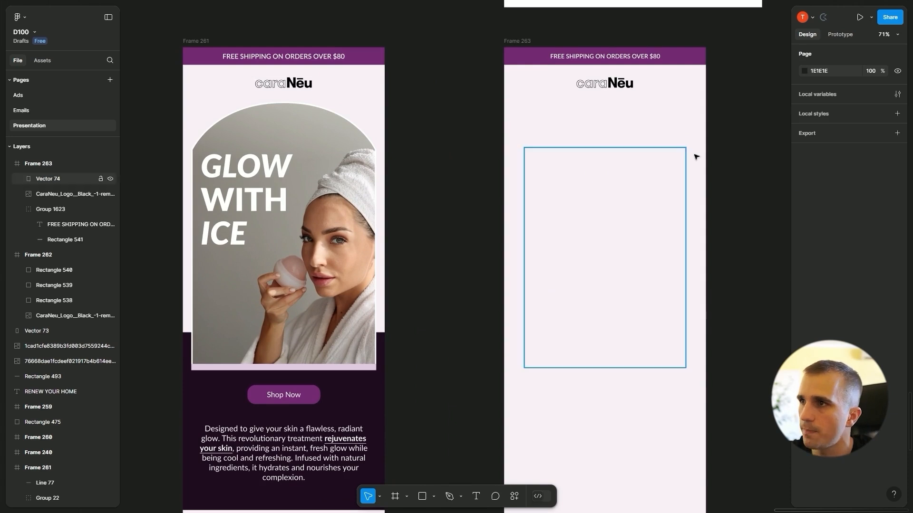
{"action": "scroll", "coordinate": [697, 155], "scroll_direction": "up", "scroll_amount": 3}
{"action": "left_click", "coordinate": [484, 201]}
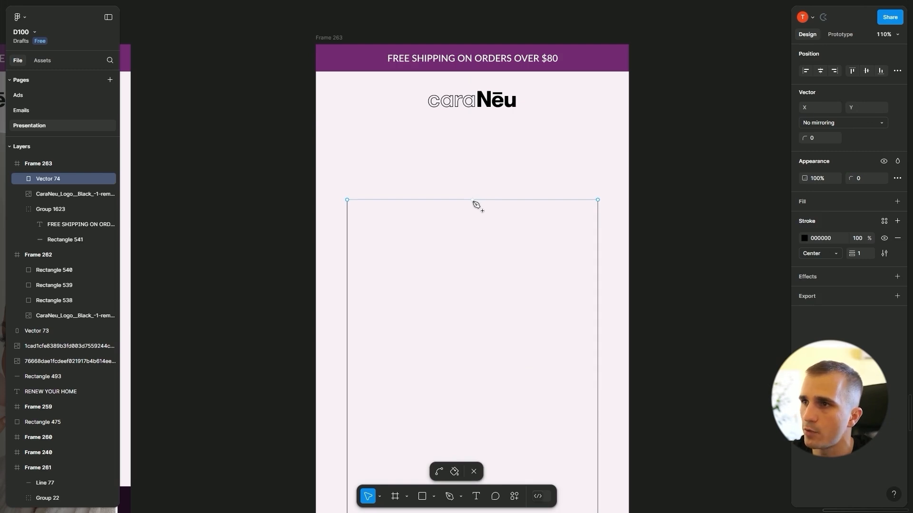
{"action": "left_click_drag", "start_coordinate": [475, 200], "coordinate": [477, 157]}
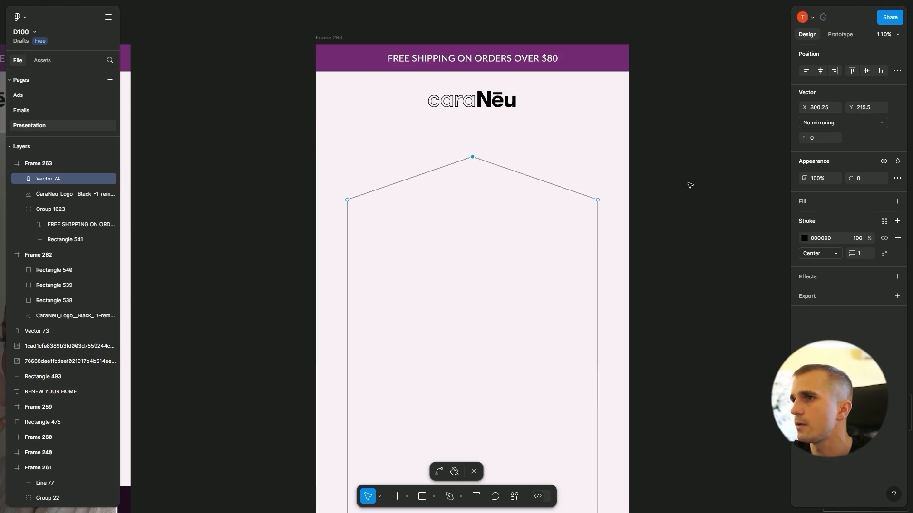
{"action": "scroll", "coordinate": [684, 189], "scroll_direction": "down", "scroll_amount": 3}
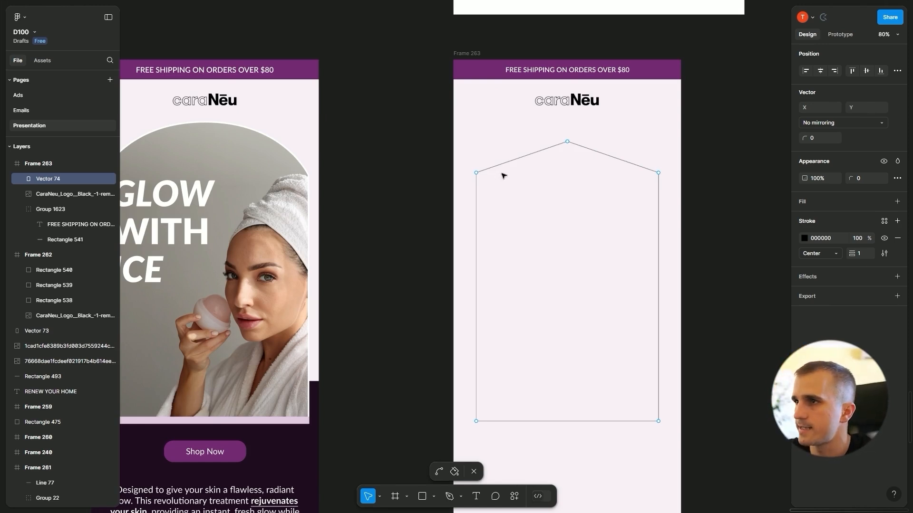
Step: Bend the peak point at the top of the outline into a smooth curve with mirrored handles
{"action": "scroll", "coordinate": [503, 176], "scroll_direction": "up", "scroll_amount": 5}
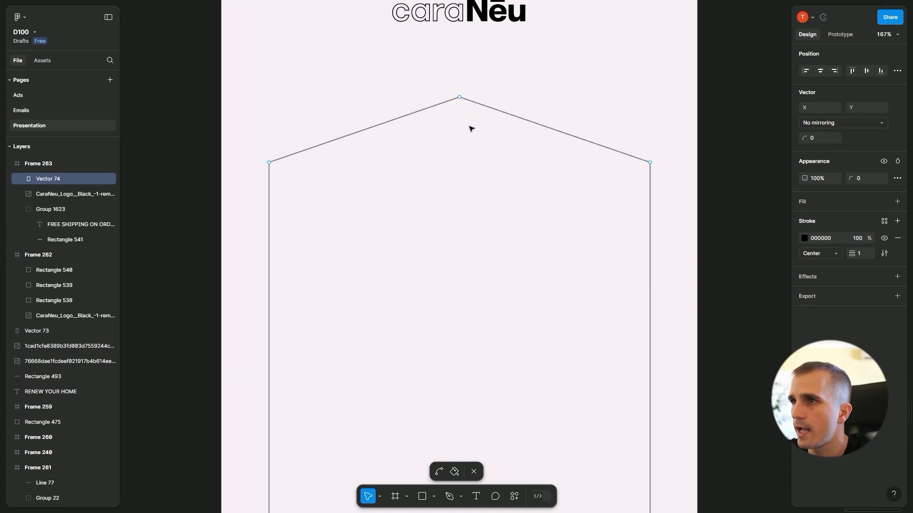
{"action": "scroll", "coordinate": [475, 166], "scroll_direction": "up", "scroll_amount": 3}
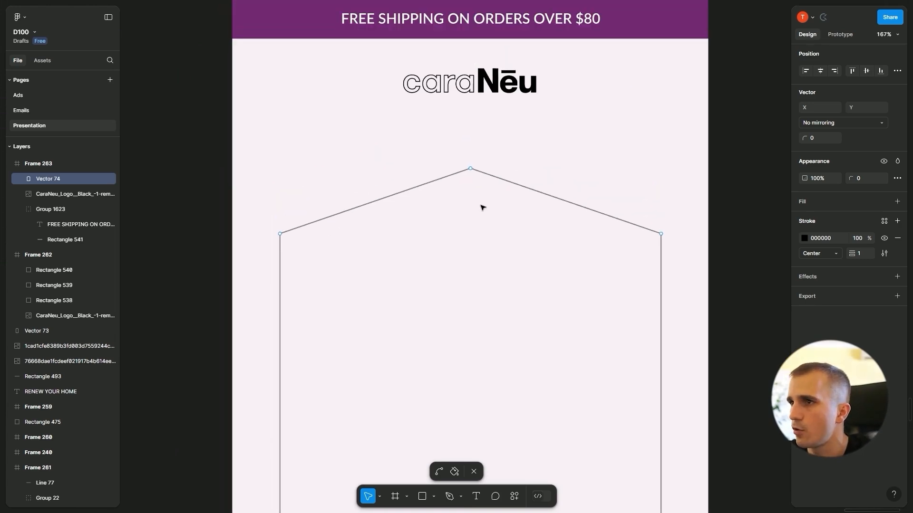
{"action": "key", "text": "ctrl"}
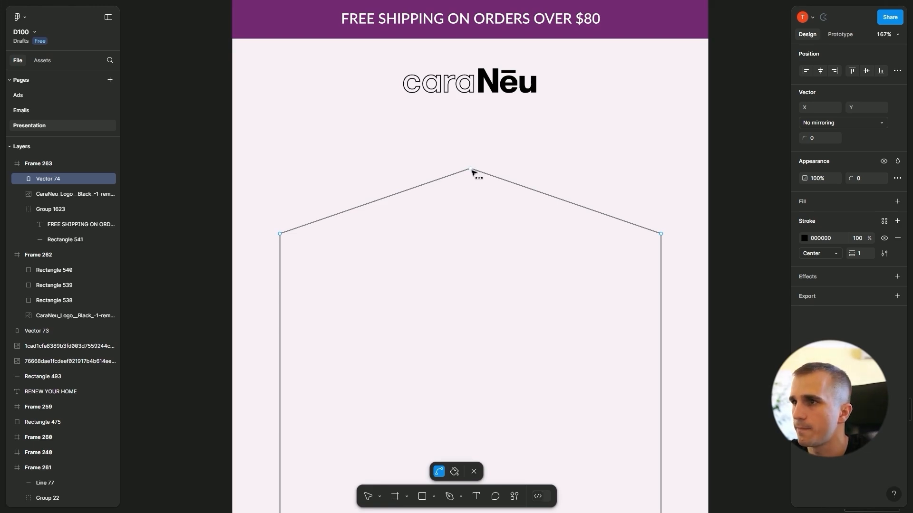
{"action": "left_click_drag", "start_coordinate": [471, 171], "coordinate": [477, 177]}
{"action": "scroll", "coordinate": [591, 204], "scroll_direction": "down", "scroll_amount": 3}
{"action": "scroll", "coordinate": [618, 199], "scroll_direction": "left", "scroll_amount": 2}
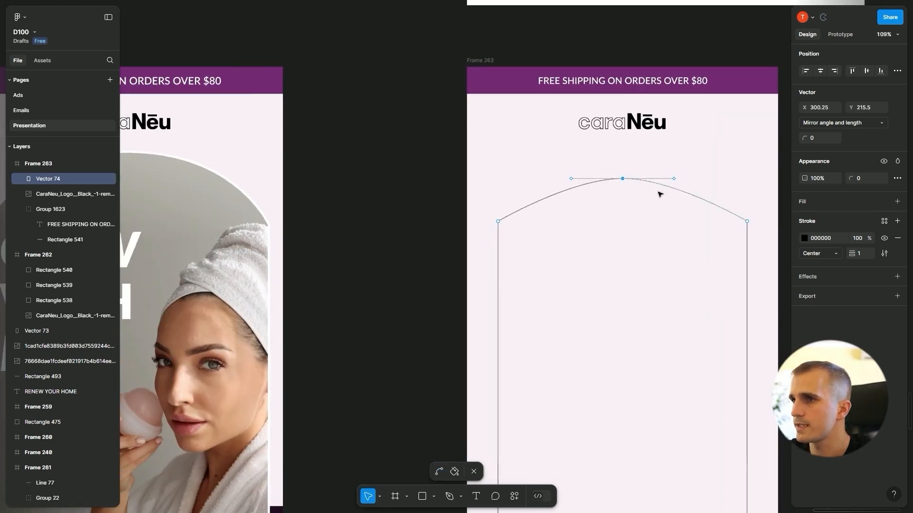
Step: Widen the peak point's mirrored handles, the outer one to about X 511, and raise the point to about Y 188 to round the arch
{"action": "scroll", "coordinate": [659, 194], "scroll_direction": "down", "scroll_amount": 2}
{"action": "scroll", "coordinate": [658, 188], "scroll_direction": "up", "scroll_amount": 5}
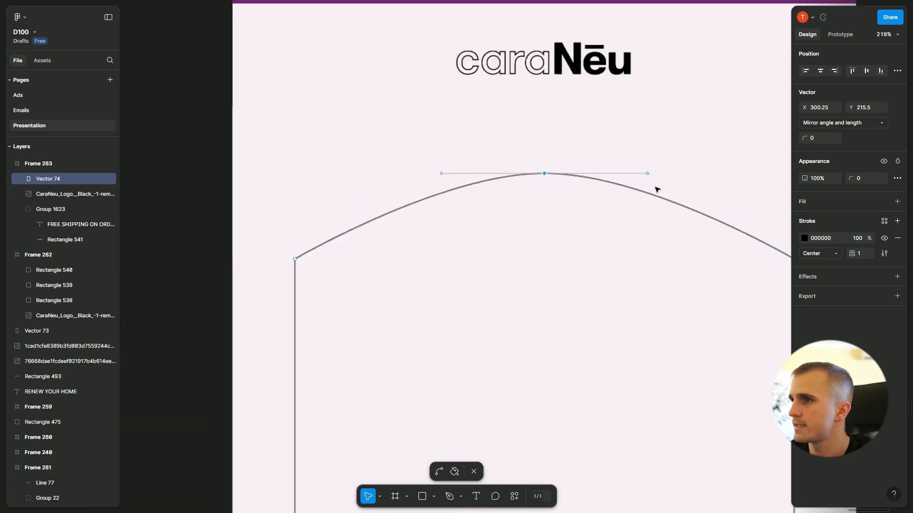
{"action": "scroll", "coordinate": [668, 198], "scroll_direction": "down", "scroll_amount": 5}
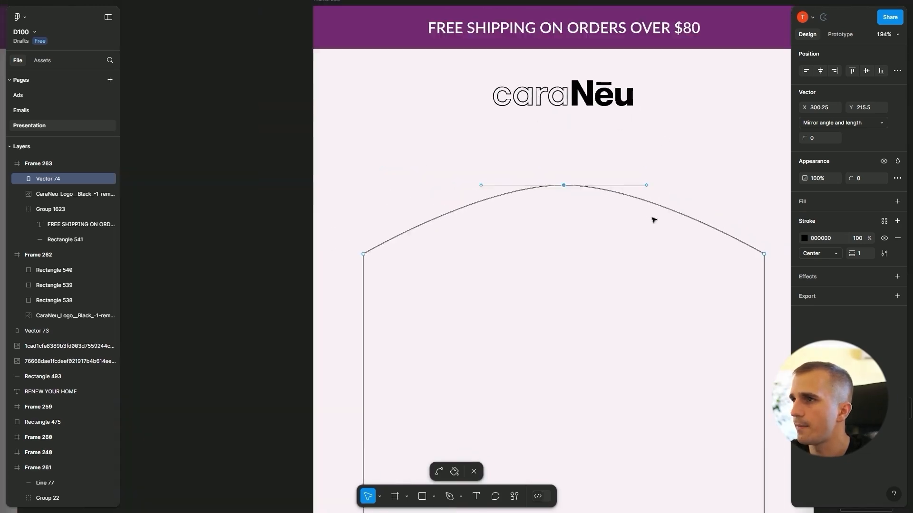
{"action": "left_click_drag", "start_coordinate": [650, 199], "coordinate": [702, 200]}
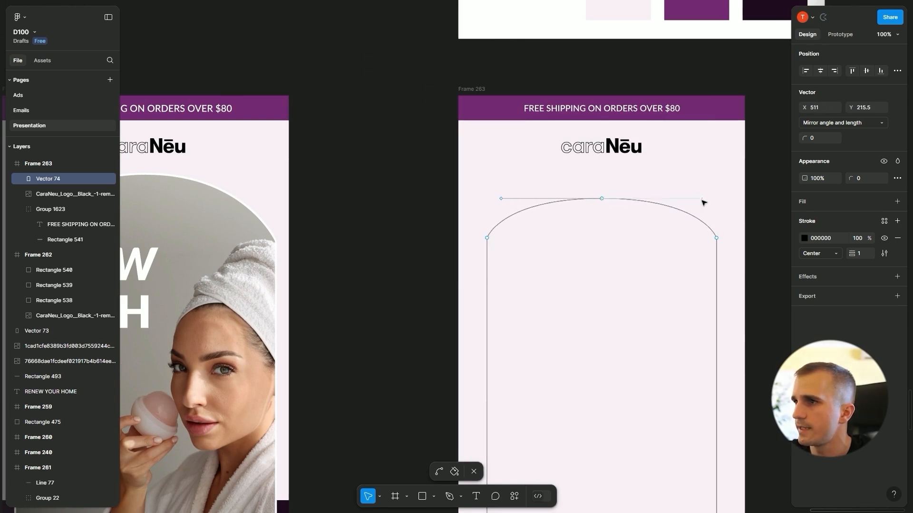
{"action": "left_click_drag", "start_coordinate": [602, 199], "coordinate": [603, 186]}
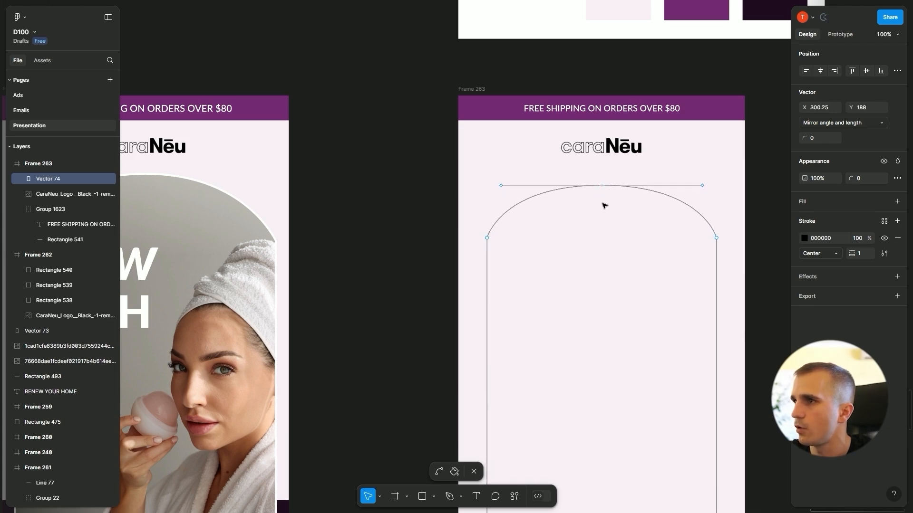
{"action": "key", "text": "Escape"}
{"action": "key", "text": "Escape"}
{"action": "scroll", "coordinate": [501, 214], "scroll_direction": "down", "scroll_amount": 5, "text": "ctrl"}
{"action": "left_click_drag", "start_coordinate": [501, 215], "coordinate": [523, 199]}
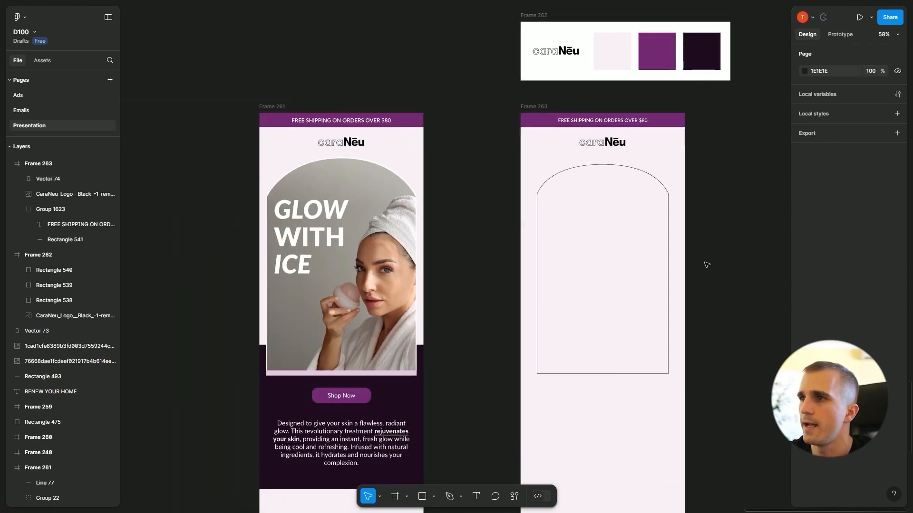
Step: Enlarge the arch to about 542 × 800.5 at X 29, Y 178 and add a solid fill
{"action": "scroll", "coordinate": [517, 243], "scroll_direction": "up", "scroll_amount": 5, "text": "ctrl"}
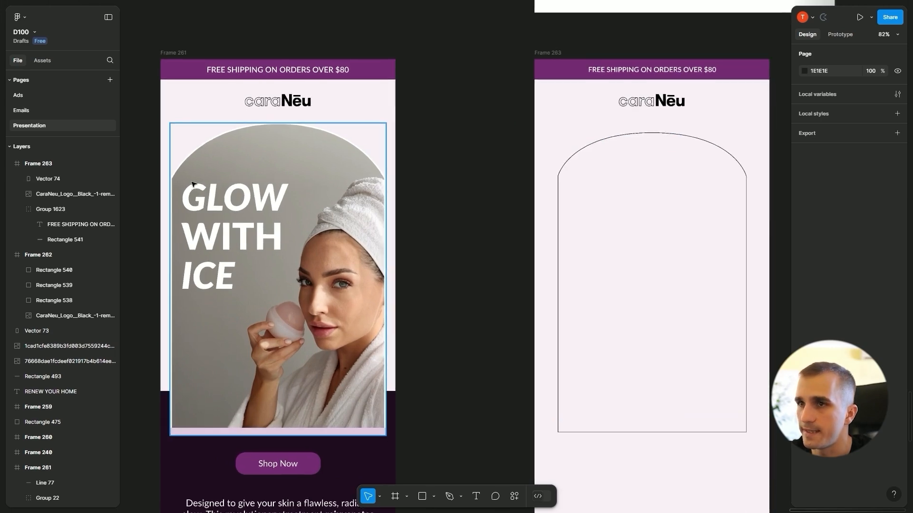
{"action": "scroll", "coordinate": [580, 194], "scroll_direction": "down", "scroll_amount": 4, "text": "ctrl"}
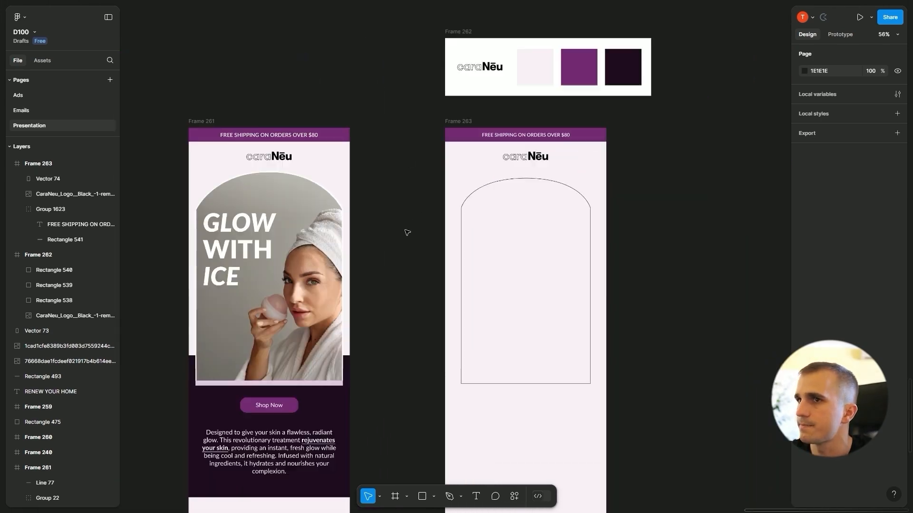
{"action": "left_click", "coordinate": [569, 188]}
{"action": "left_click", "coordinate": [400, 291]}
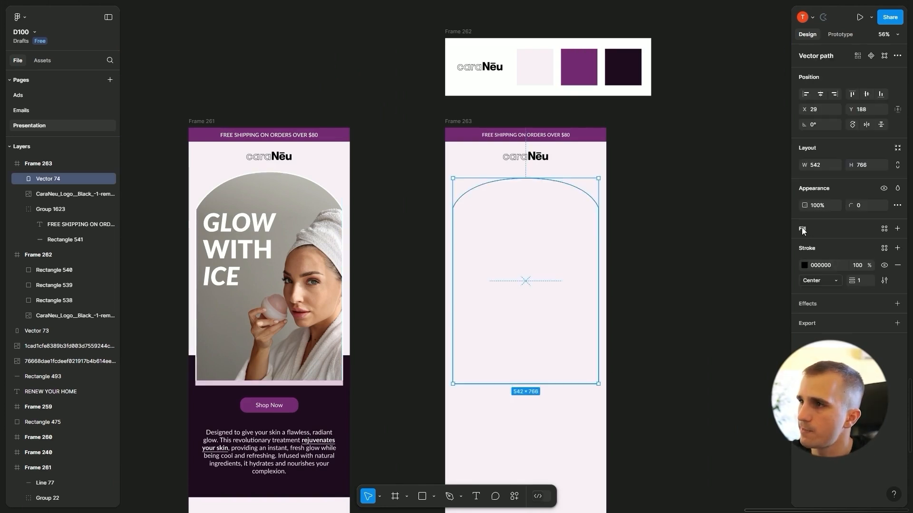
{"action": "left_click", "coordinate": [802, 230]}
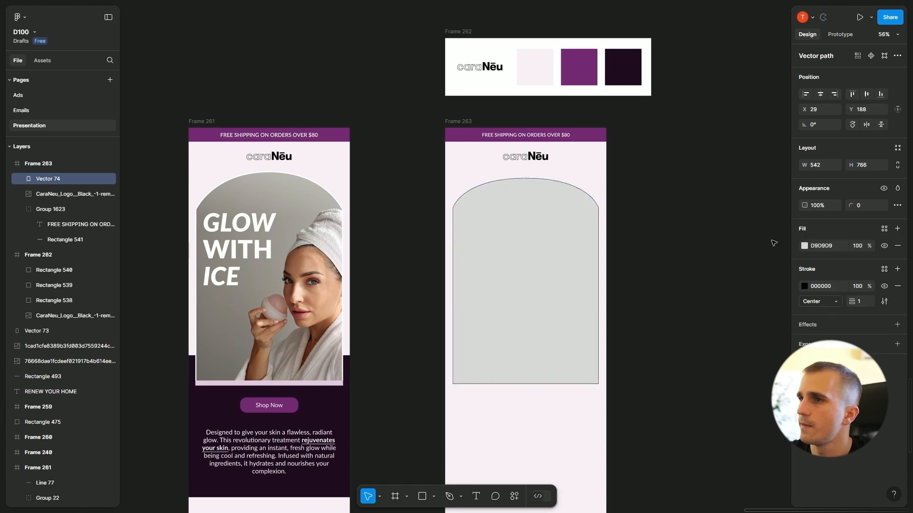
{"action": "scroll", "coordinate": [618, 191], "scroll_direction": "up", "scroll_amount": 2}
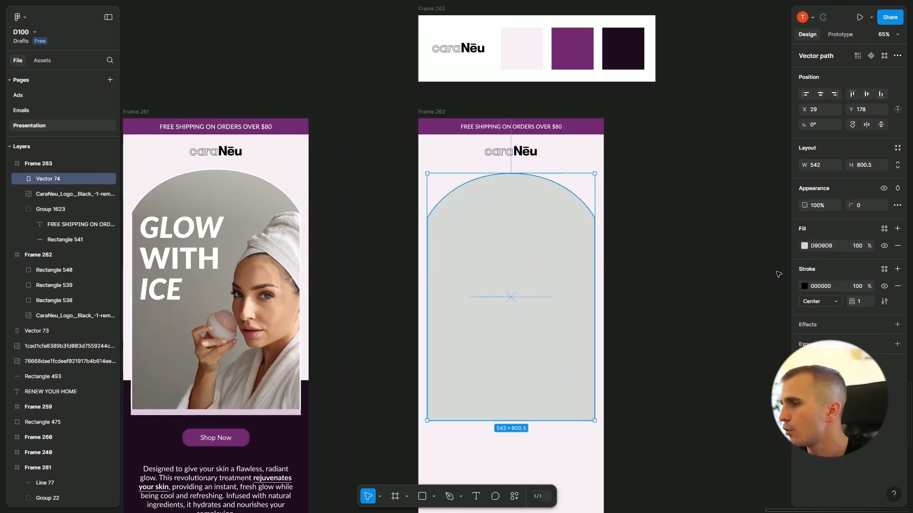
Step: Replace the arch's solid fill with the photo of the towel-wrapped woman holding the ice globe
{"action": "left_click", "coordinate": [804, 246]}
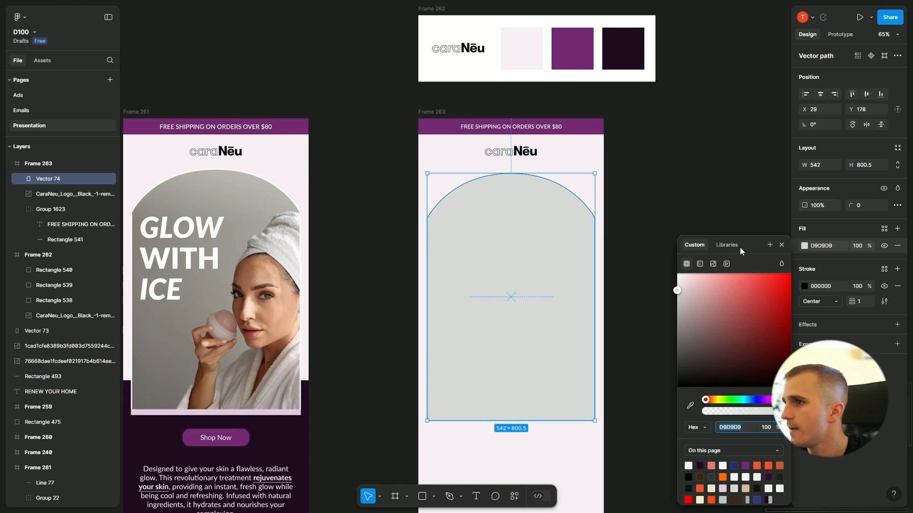
{"action": "left_click", "coordinate": [713, 266]}
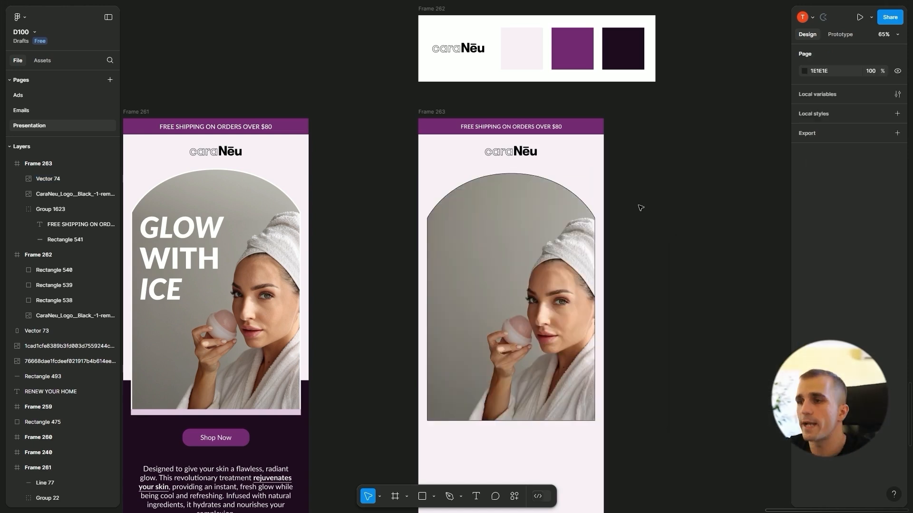
Step: Match the reference hero's outline by giving the arched image a white (FFF) stroke of thickness 4
{"action": "left_click", "coordinate": [586, 277]}
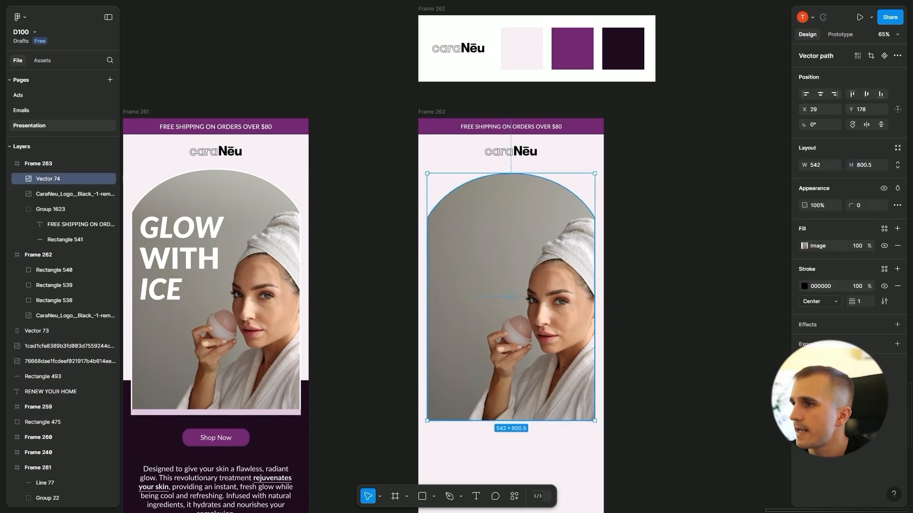
{"action": "left_click", "coordinate": [333, 303]}
{"action": "scroll", "coordinate": [321, 238], "scroll_direction": "up", "scroll_amount": 4}
{"action": "scroll", "coordinate": [299, 148], "scroll_direction": "up", "scroll_amount": 3}
{"action": "scroll", "coordinate": [237, 133], "scroll_direction": "left", "scroll_amount": 5}
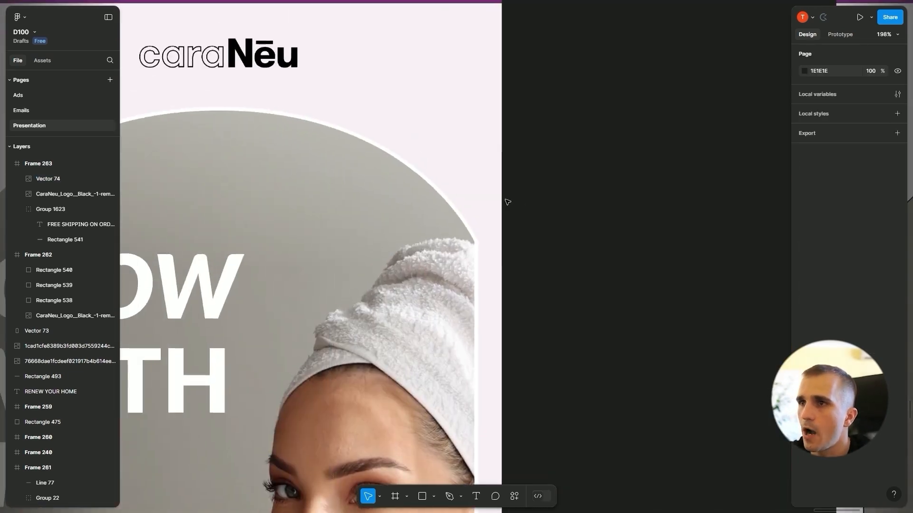
{"action": "scroll", "coordinate": [513, 266], "scroll_direction": "down", "scroll_amount": 7}
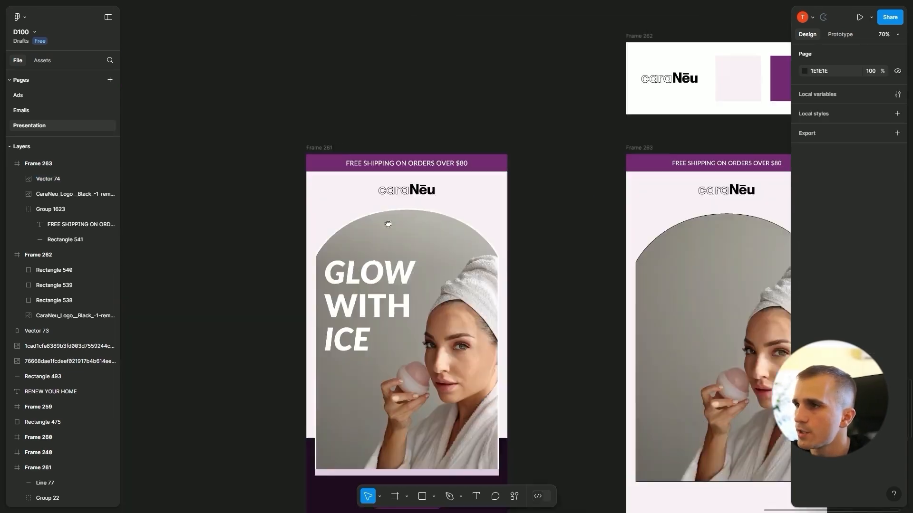
{"action": "scroll", "coordinate": [518, 269], "scroll_direction": "up", "scroll_amount": 5}
{"action": "scroll", "coordinate": [532, 247], "scroll_direction": "down", "scroll_amount": 4}
{"action": "left_click_drag", "start_coordinate": [632, 249], "coordinate": [382, 220]}
{"action": "left_click", "coordinate": [522, 242]}
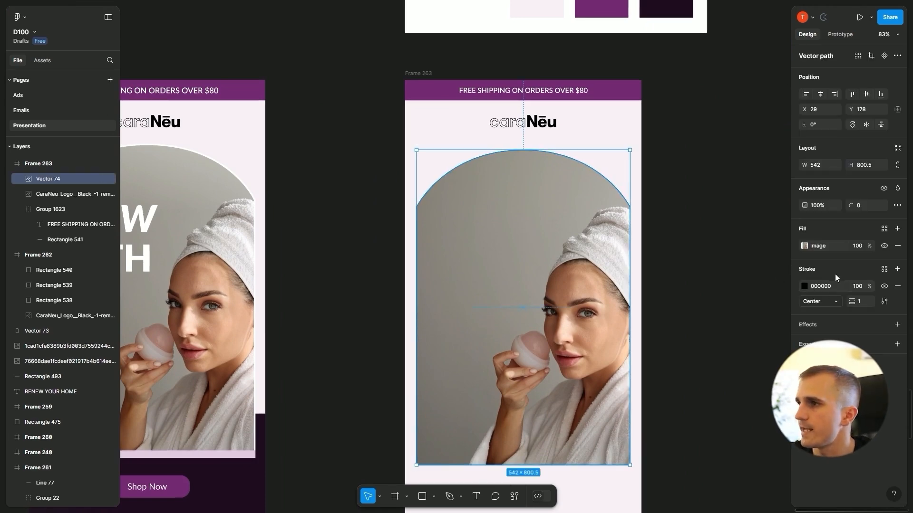
{"action": "left_click", "coordinate": [829, 287]}
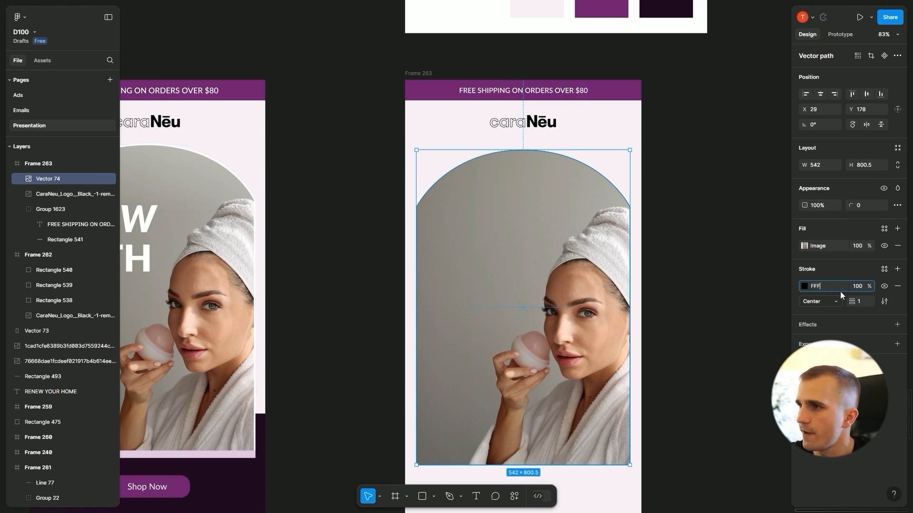
{"action": "key", "text": "Return"}
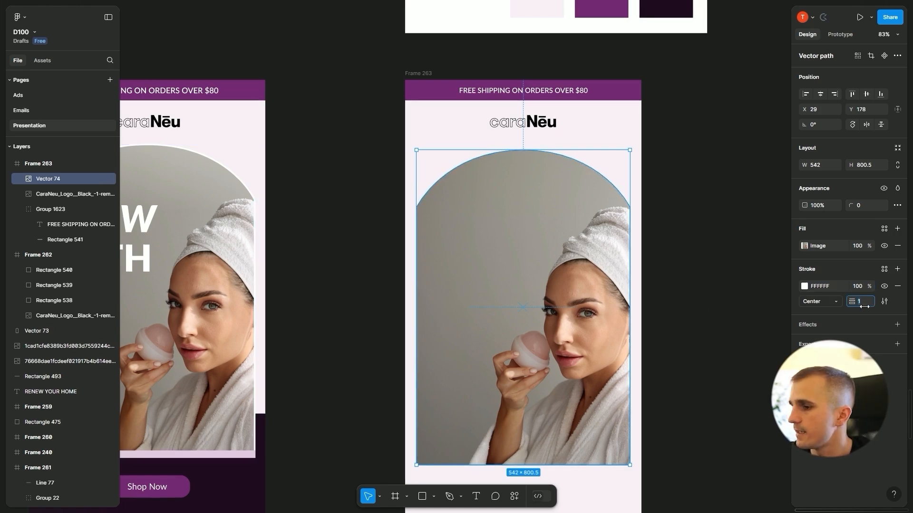
{"action": "type", "text": "4"}
{"action": "key", "text": "Return"}
Step: Compare the new arched image and its stroke with the reference hero group
{"action": "left_click", "coordinate": [291, 222]}
{"action": "left_click", "coordinate": [195, 209]}
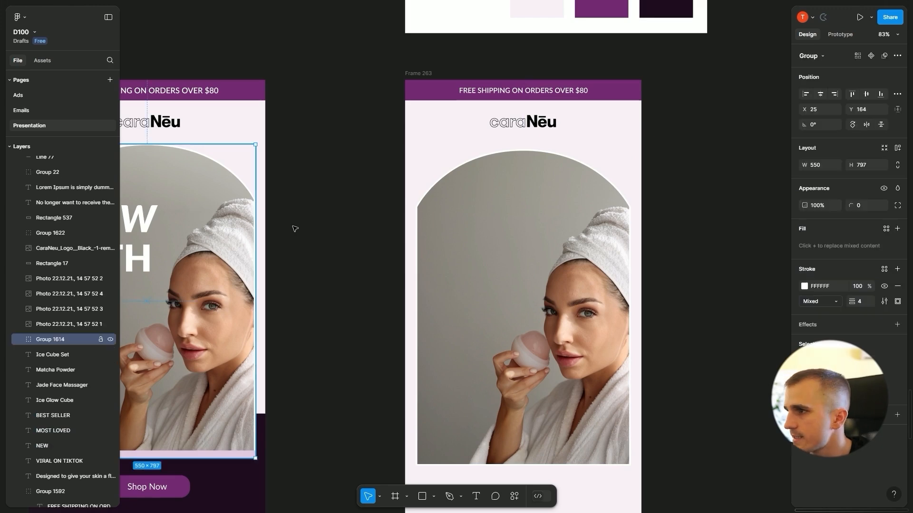
{"action": "left_click", "coordinate": [693, 262]}
{"action": "left_click", "coordinate": [579, 248]}
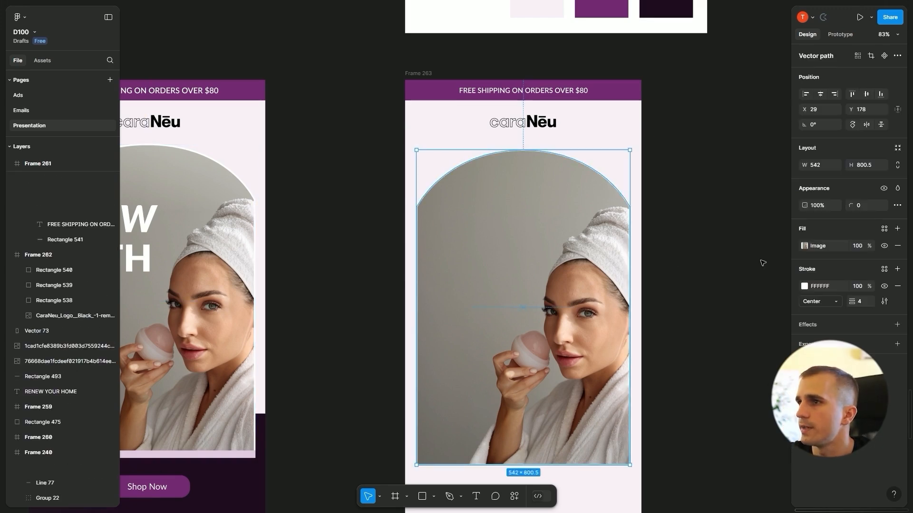
{"action": "left_click", "coordinate": [762, 261]}
{"action": "scroll", "coordinate": [643, 265], "scroll_direction": "down", "scroll_amount": 2}
{"action": "scroll", "coordinate": [449, 397], "scroll_direction": "up", "scroll_amount": 2}
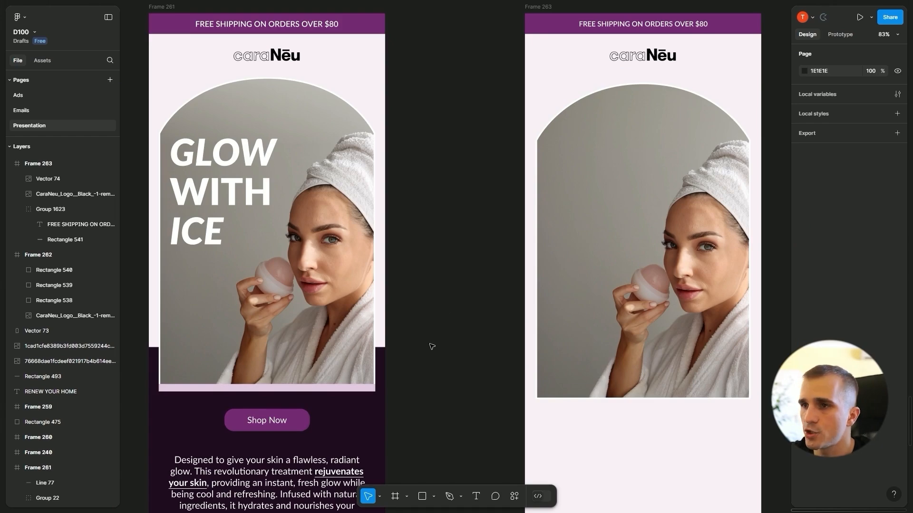
Step: Draw a thin strip about 545 × 27 at X 26, Y 955 along the bottom edge of the arched image, like the reference
{"action": "scroll", "coordinate": [431, 346], "scroll_direction": "up", "scroll_amount": 5}
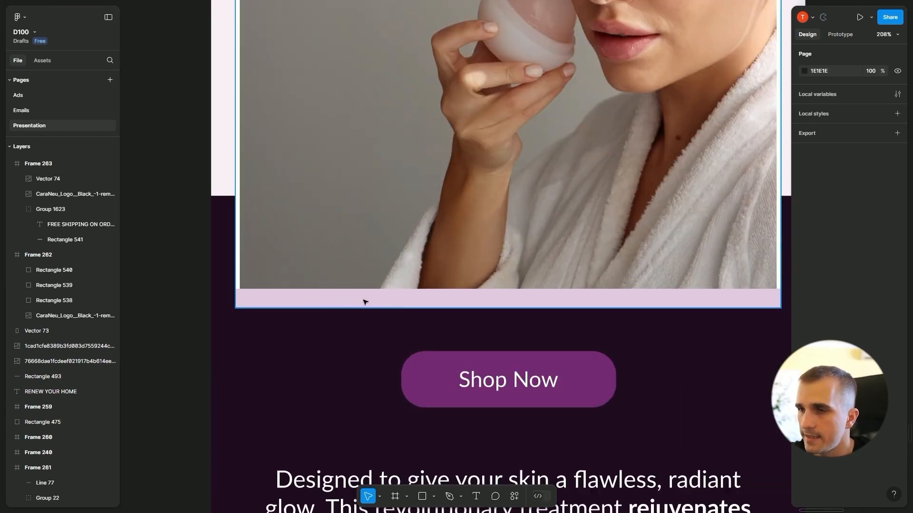
{"action": "scroll", "coordinate": [570, 319], "scroll_direction": "down", "scroll_amount": 4}
{"action": "left_click_drag", "start_coordinate": [742, 309], "coordinate": [367, 303]}
{"action": "scroll", "coordinate": [437, 309], "scroll_direction": "down", "scroll_amount": 2}
{"action": "scroll", "coordinate": [661, 328], "scroll_direction": "up", "scroll_amount": 2}
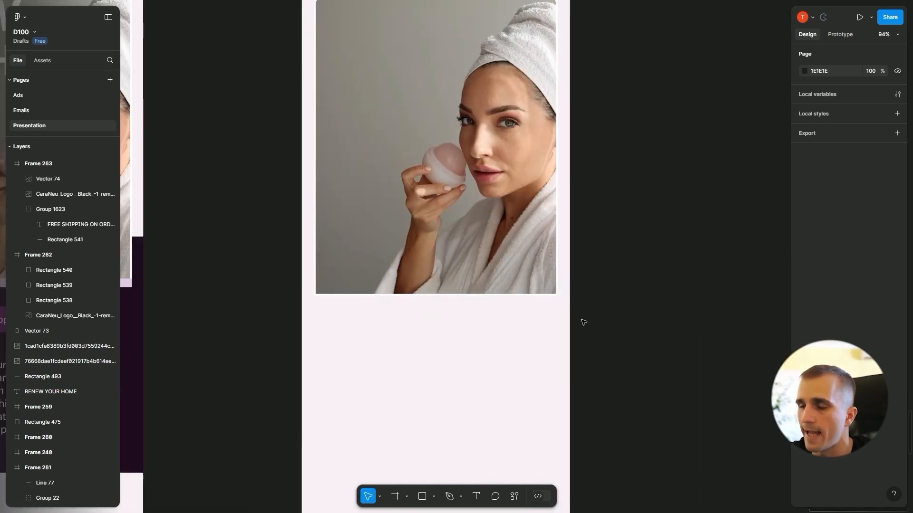
{"action": "scroll", "coordinate": [533, 330], "scroll_direction": "up", "scroll_amount": 5}
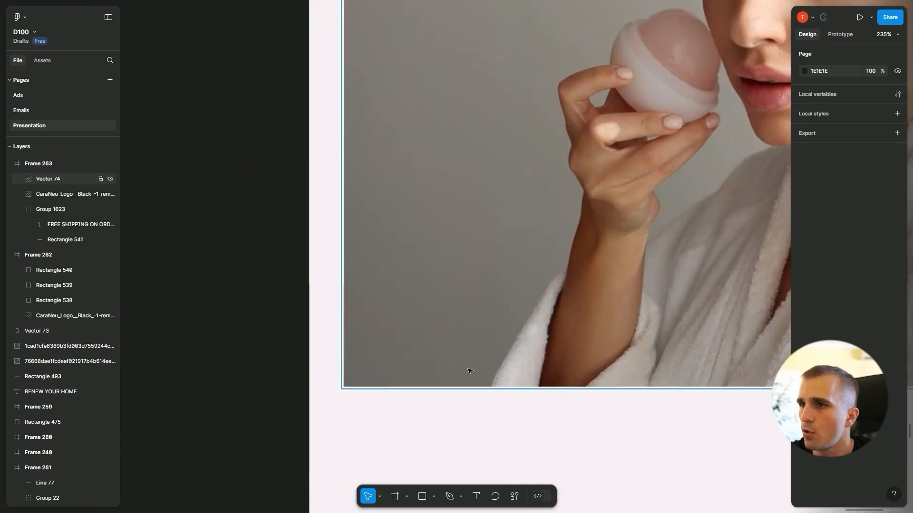
{"action": "key", "text": "r"}
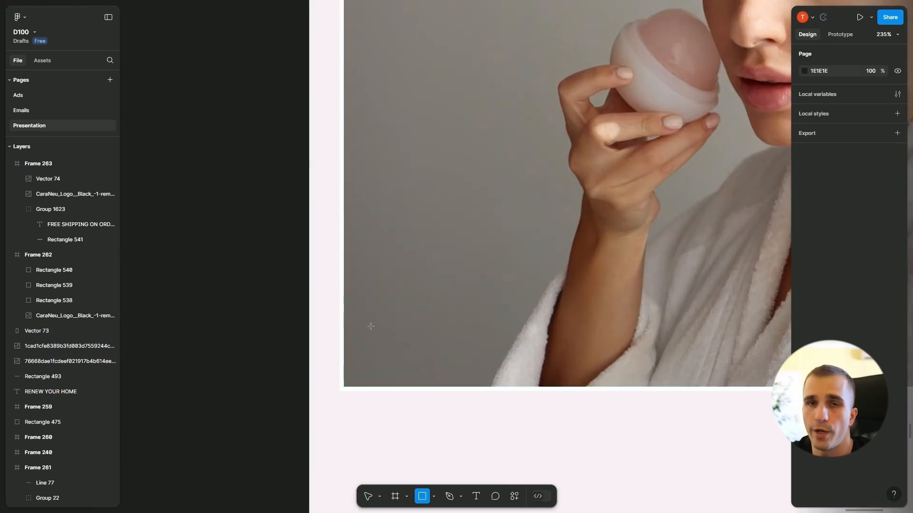
{"action": "mouse_move", "coordinate": [371, 325]}
{"action": "left_mouse_down"}
{"action": "mouse_move", "coordinate": [516, 354]}
{"action": "mouse_move", "coordinate": [459, 358]}
{"action": "mouse_move", "coordinate": [441, 374]}
{"action": "left_mouse_up"}
{"action": "scroll", "coordinate": [299, 350], "scroll_direction": "down", "scroll_amount": 3}
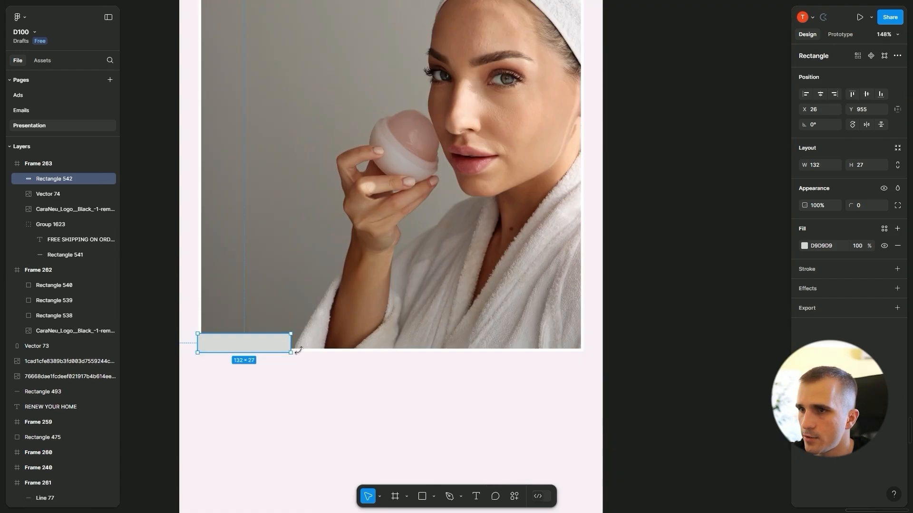
{"action": "left_click_drag", "start_coordinate": [291, 347], "coordinate": [578, 355]}
{"action": "scroll", "coordinate": [517, 336], "scroll_direction": "down", "scroll_amount": 5}
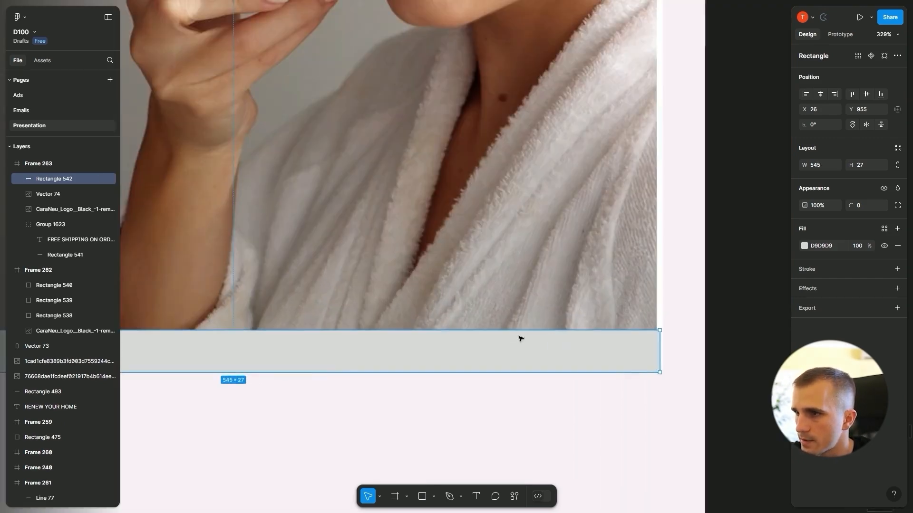
Step: Trim the strip to about 547 × 19 at Y 962 and paste in the light pink fill colour of the reference hero's strip
{"action": "left_click", "coordinate": [499, 393]}
{"action": "scroll", "coordinate": [523, 336], "scroll_direction": "up", "scroll_amount": 5}
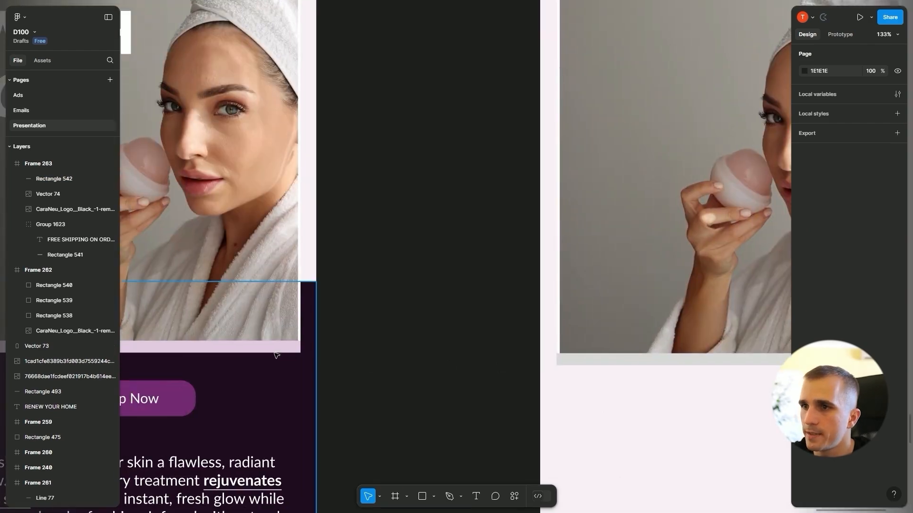
{"action": "scroll", "coordinate": [564, 405], "scroll_direction": "up", "scroll_amount": 4}
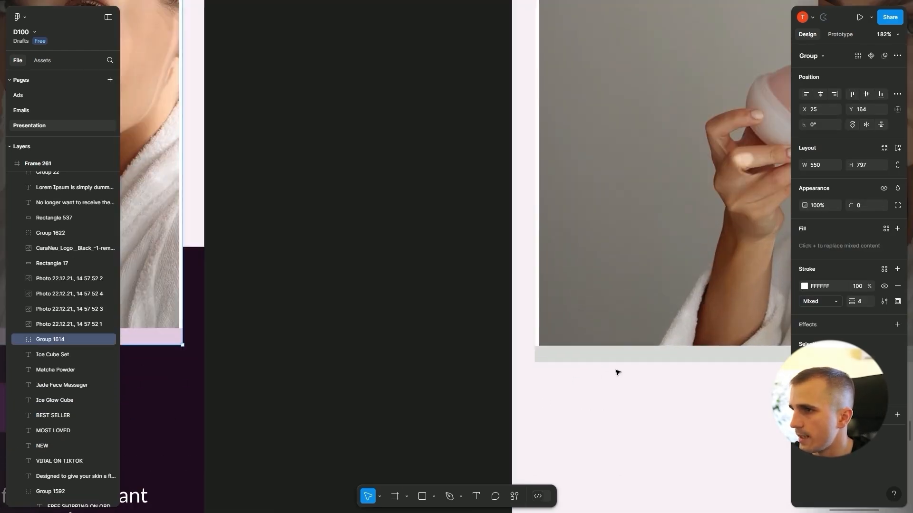
{"action": "left_click", "coordinate": [497, 351]}
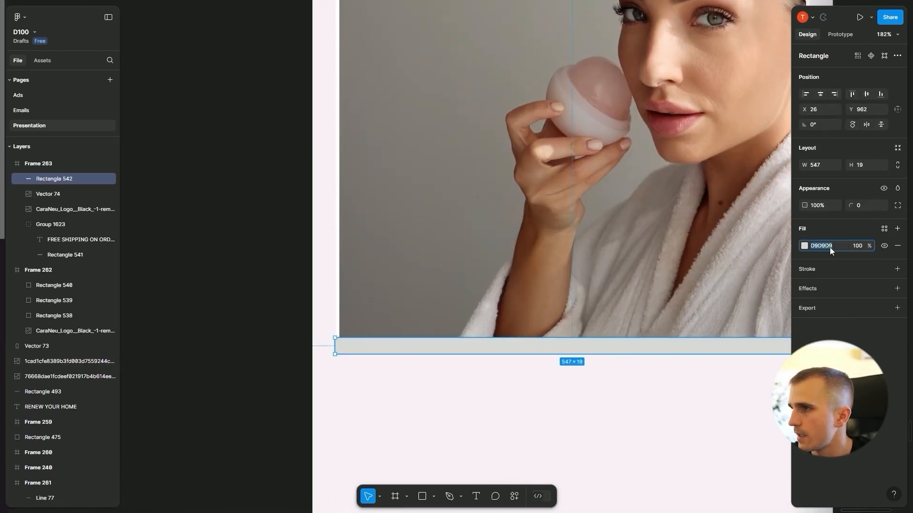
{"action": "key", "text": "ctrl+v"}
{"action": "key", "text": "Return"}
{"action": "left_click", "coordinate": [218, 352]}
{"action": "scroll", "coordinate": [219, 352], "scroll_direction": "down", "scroll_amount": 10}
{"action": "left_click_drag", "start_coordinate": [246, 337], "coordinate": [507, 331]}
{"action": "scroll", "coordinate": [508, 331], "scroll_direction": "up", "scroll_amount": 3}
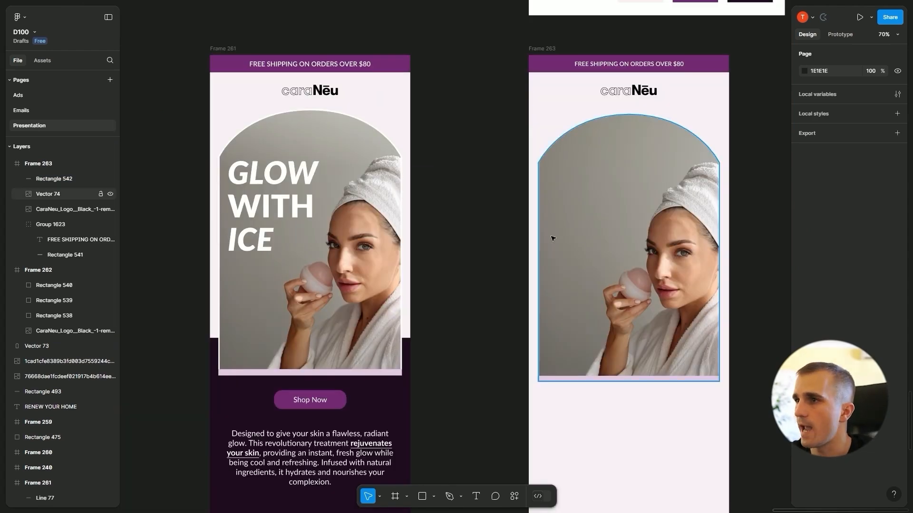
Step: Place a text layer over the empty area of the arched hero image and enter GLOW in capitals as its first line
{"action": "scroll", "coordinate": [535, 238], "scroll_direction": "up", "scroll_amount": 2}
{"action": "scroll", "coordinate": [385, 245], "scroll_direction": "down", "scroll_amount": 2}
{"action": "left_click_drag", "start_coordinate": [478, 256], "coordinate": [370, 228]}
{"action": "scroll", "coordinate": [461, 189], "scroll_direction": "up", "scroll_amount": 2}
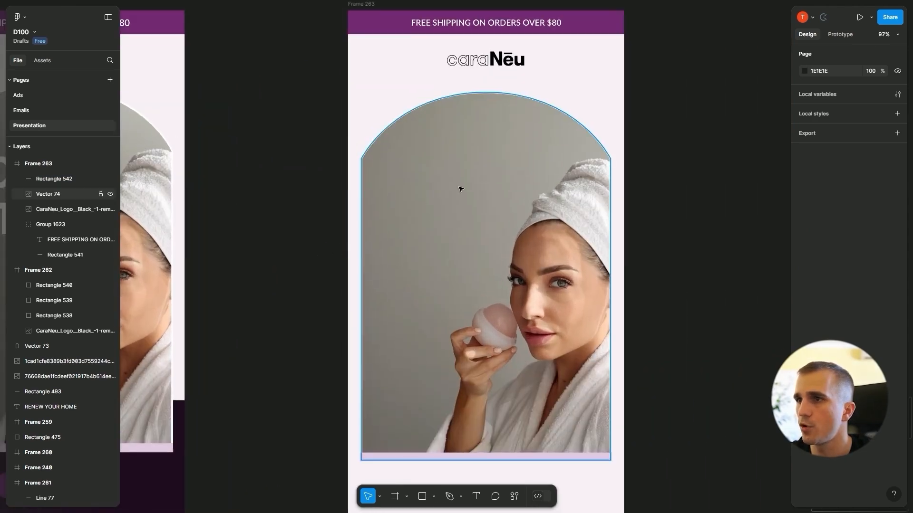
{"action": "key", "text": "t"}
{"action": "left_click", "coordinate": [393, 195]}
{"action": "scroll", "coordinate": [528, 261], "scroll_direction": "left", "scroll_amount": 5}
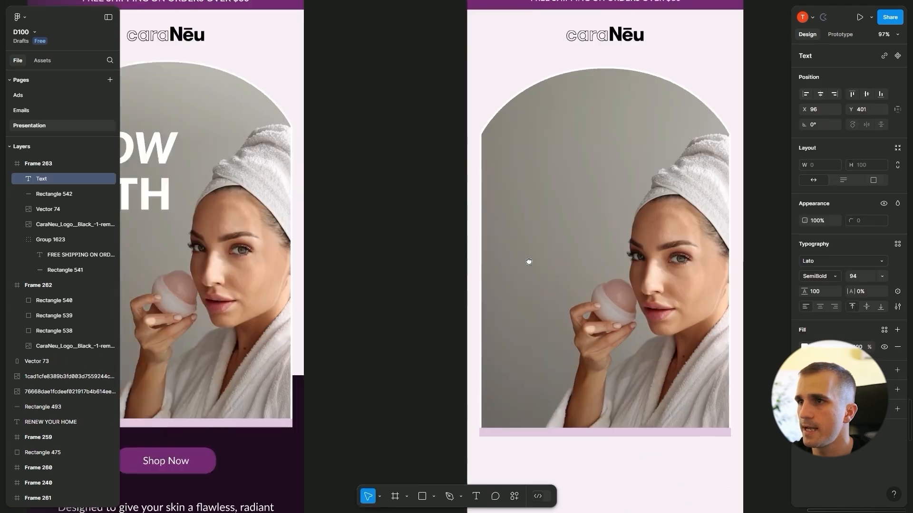
{"action": "type", "text": "glow"}
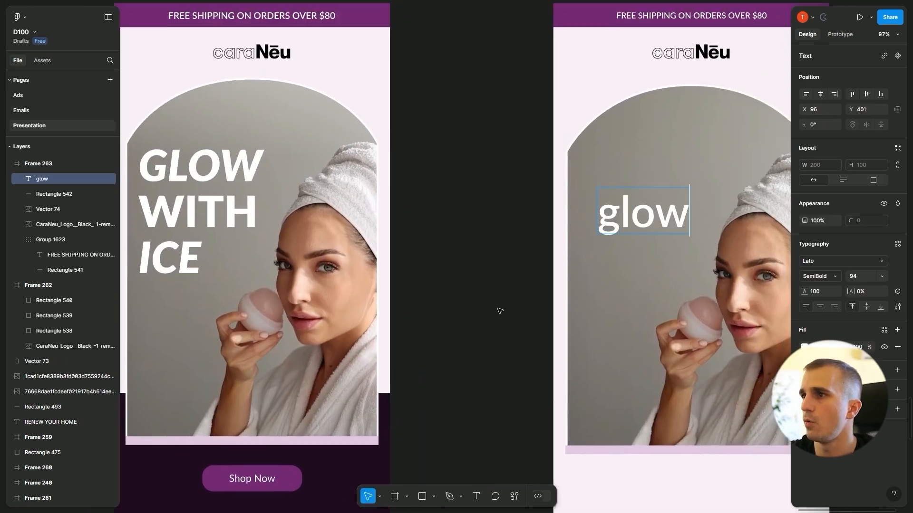
{"action": "key", "text": "BackSpace"}
{"action": "key", "text": "BackSpace"}
{"action": "key", "text": "BackSpace"}
{"action": "key", "text": "BackSpace"}
{"action": "type", "text": "GLOW"}
{"action": "key", "text": "Return"}
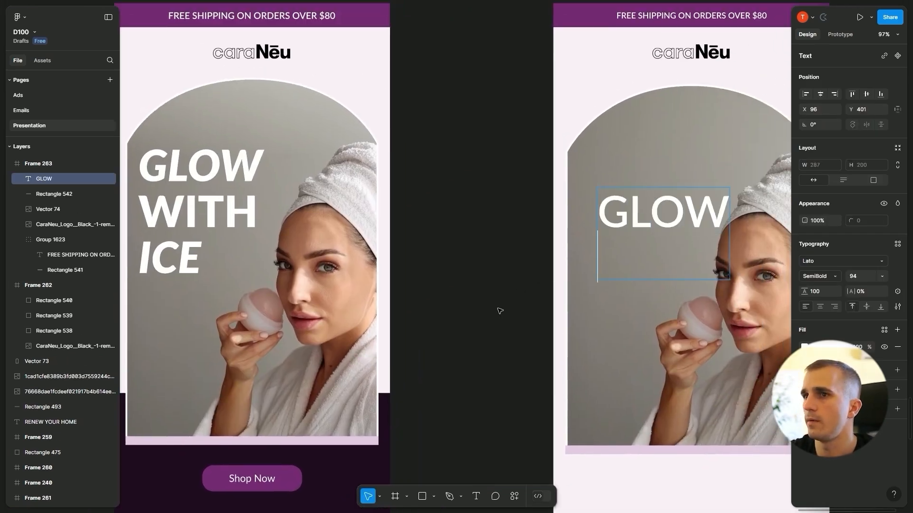
Step: Add WITH and ICE as the headline's second and third lines, and move the text to X 60, Y 308
{"action": "type", "text": "WITH"}
{"action": "key", "text": "Return"}
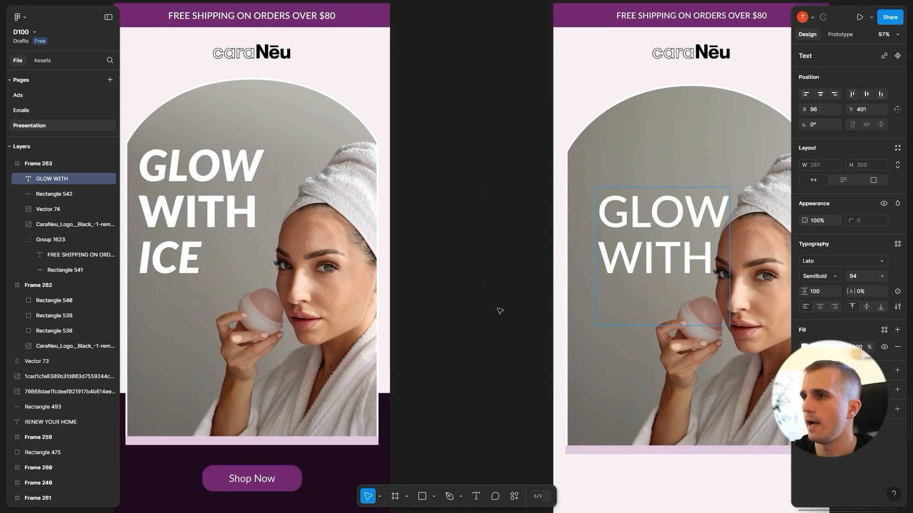
{"action": "type", "text": "ICE"}
{"action": "key", "text": "Escape"}
{"action": "left_click_drag", "start_coordinate": [665, 254], "coordinate": [642, 209]}
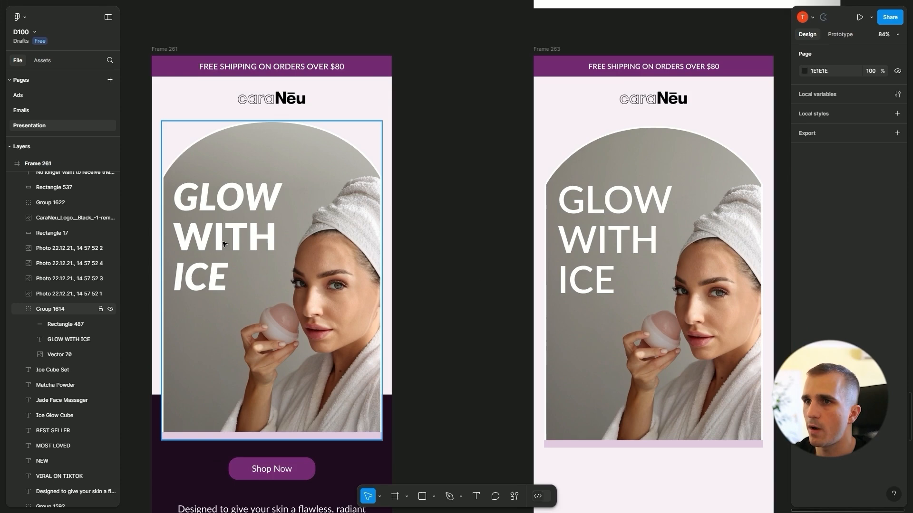
Step: Check the reference headline's text style and set the new headline's font weight to ExtraBold
{"action": "double_click", "coordinate": [231, 242]}
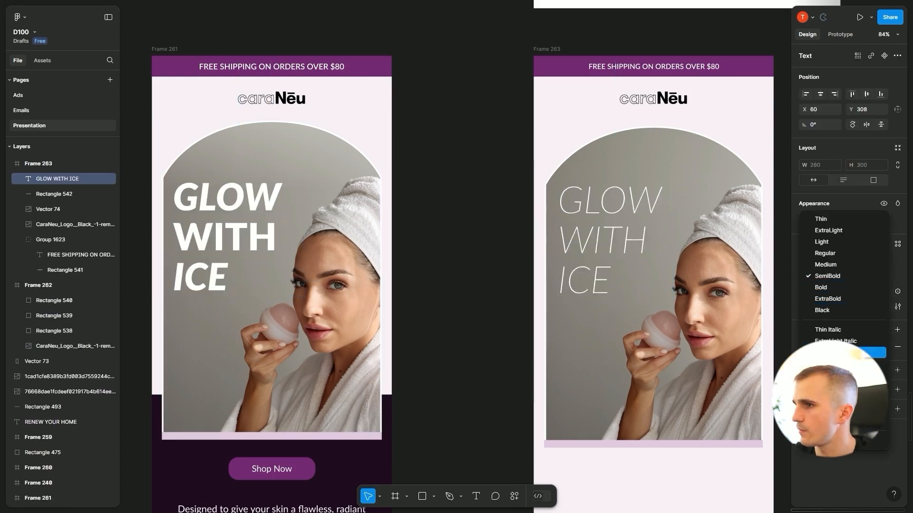
{"action": "left_click", "coordinate": [834, 301]}
{"action": "left_click", "coordinate": [556, 310]}
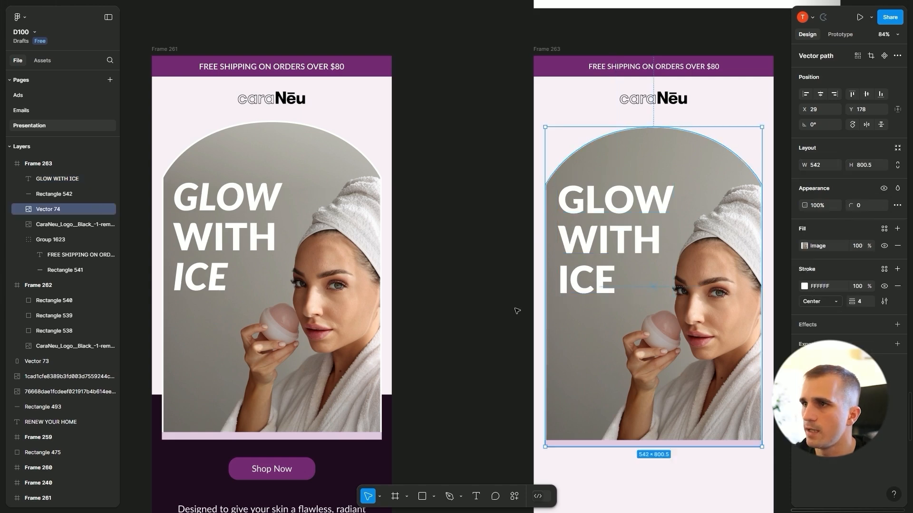
{"action": "left_click", "coordinate": [518, 309]}
Step: Italicise the words GLOW and ICE in the new headline, like the reference
{"action": "scroll", "coordinate": [518, 309], "scroll_direction": "up", "scroll_amount": 2}
{"action": "left_click_drag", "start_coordinate": [517, 310], "coordinate": [469, 299]}
{"action": "scroll", "coordinate": [407, 259], "scroll_direction": "left", "scroll_amount": 5}
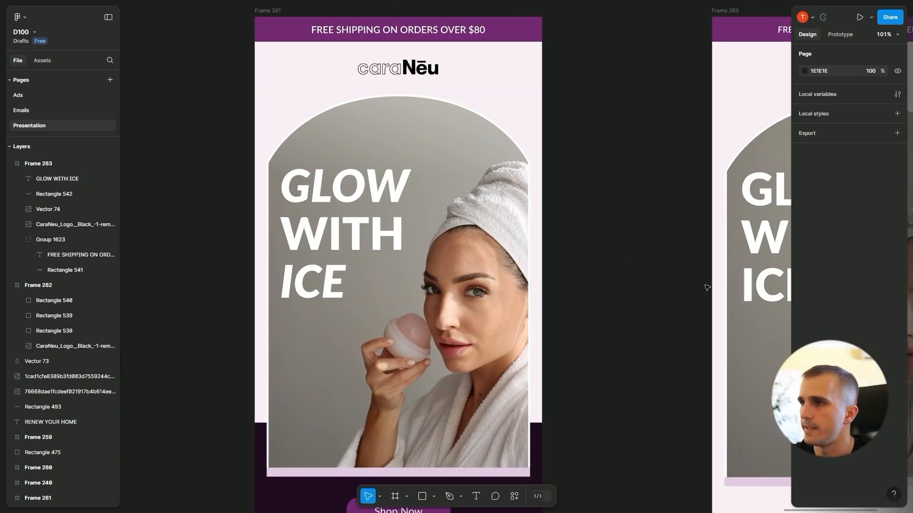
{"action": "scroll", "coordinate": [708, 288], "scroll_direction": "right", "scroll_amount": 4}
{"action": "scroll", "coordinate": [511, 233], "scroll_direction": "up", "scroll_amount": 2}
{"action": "double_click", "coordinate": [511, 233]}
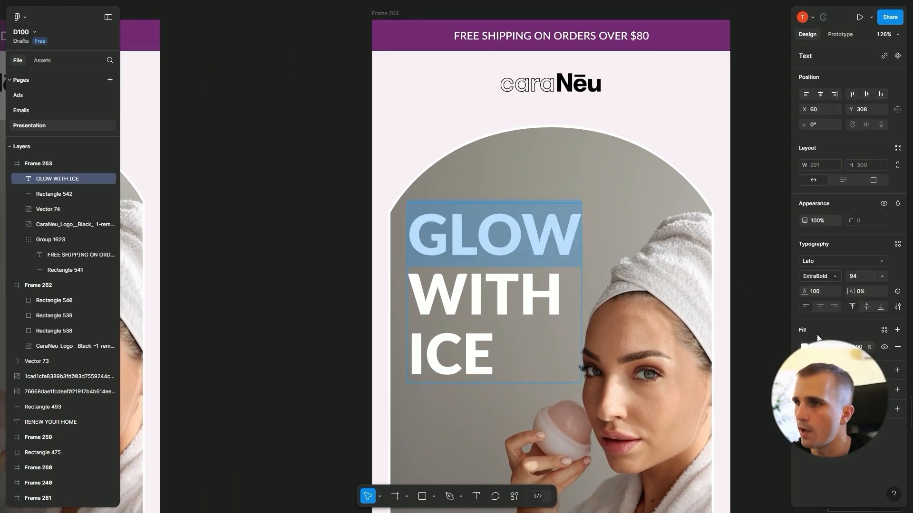
{"action": "key", "text": "ctrl+i"}
{"action": "scroll", "coordinate": [359, 342], "scroll_direction": "down", "scroll_amount": 5}
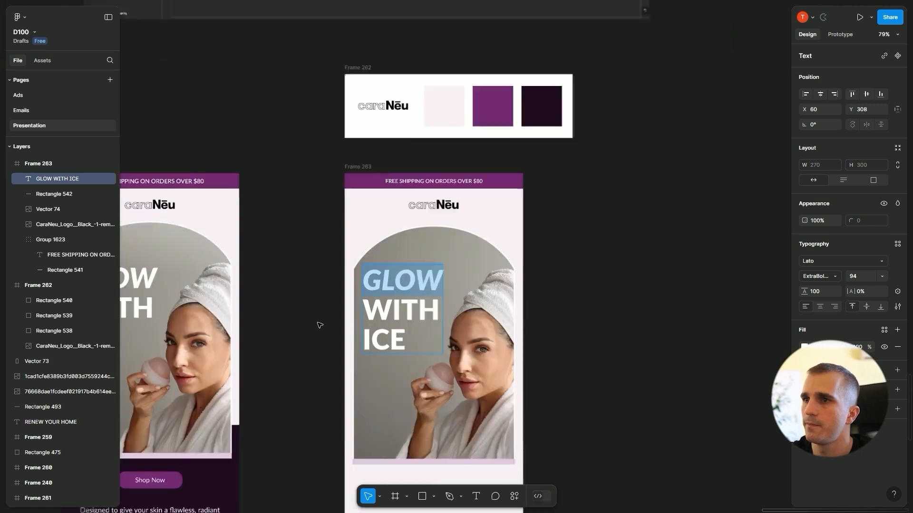
{"action": "scroll", "coordinate": [408, 300], "scroll_direction": "up", "scroll_amount": 3}
{"action": "scroll", "coordinate": [349, 295], "scroll_direction": "up", "scroll_amount": 4}
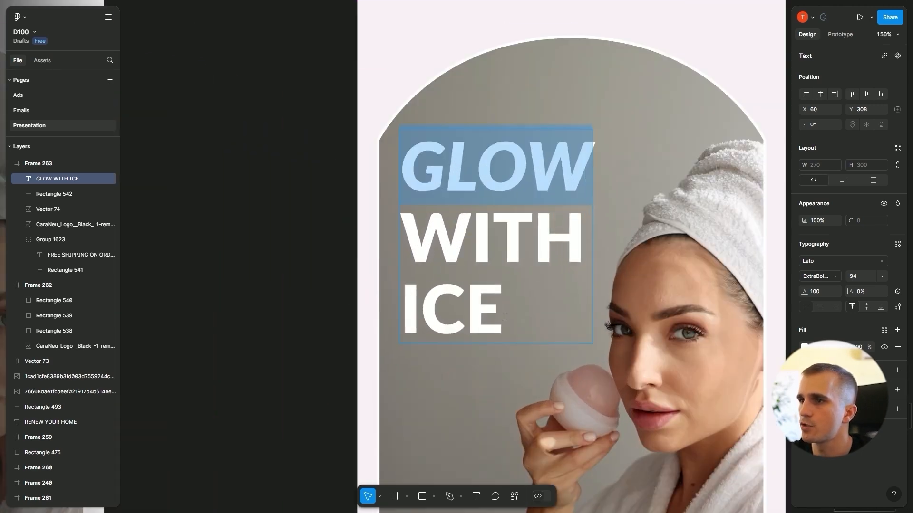
{"action": "left_click_drag", "start_coordinate": [503, 311], "coordinate": [398, 312]}
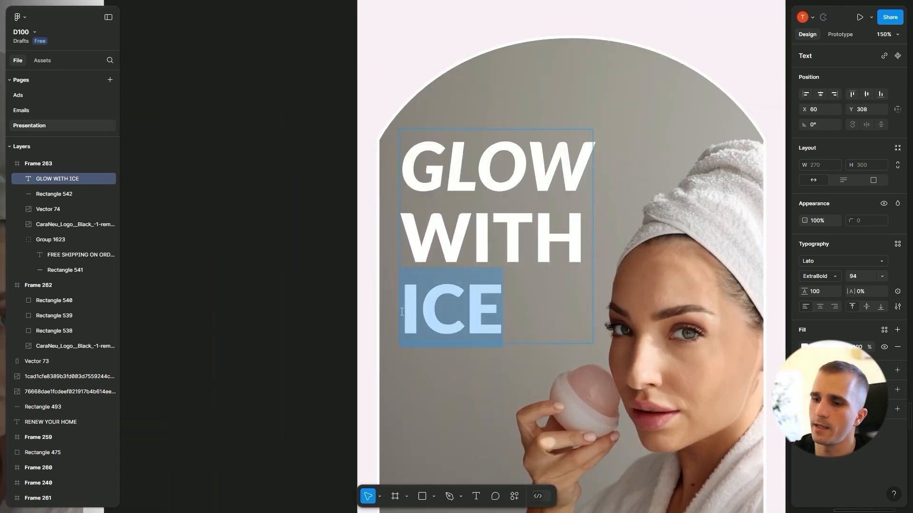
{"action": "key", "text": "ctrl+i"}
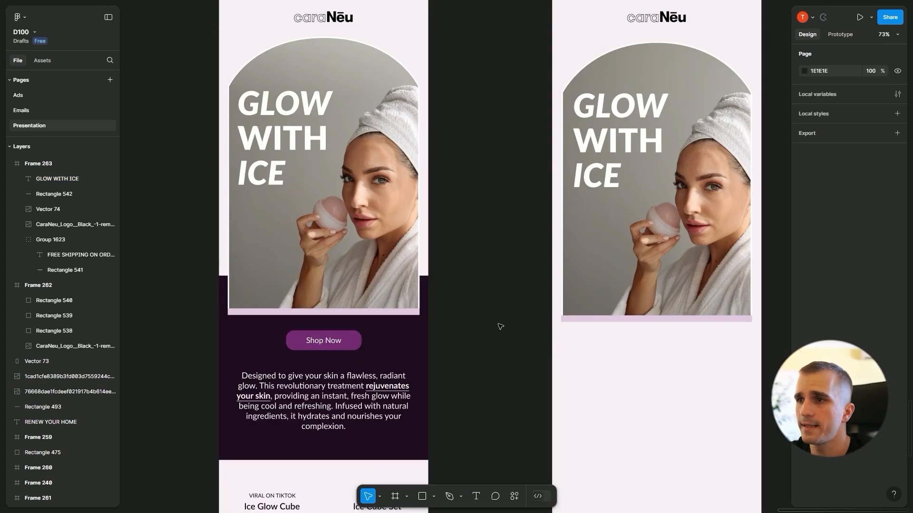
Step: Draw a full-width rectangle about 600 × 511 at X 0, Y 853, starting over the lower part of the hero image
{"action": "scroll", "coordinate": [500, 327], "scroll_direction": "up", "scroll_amount": 5}
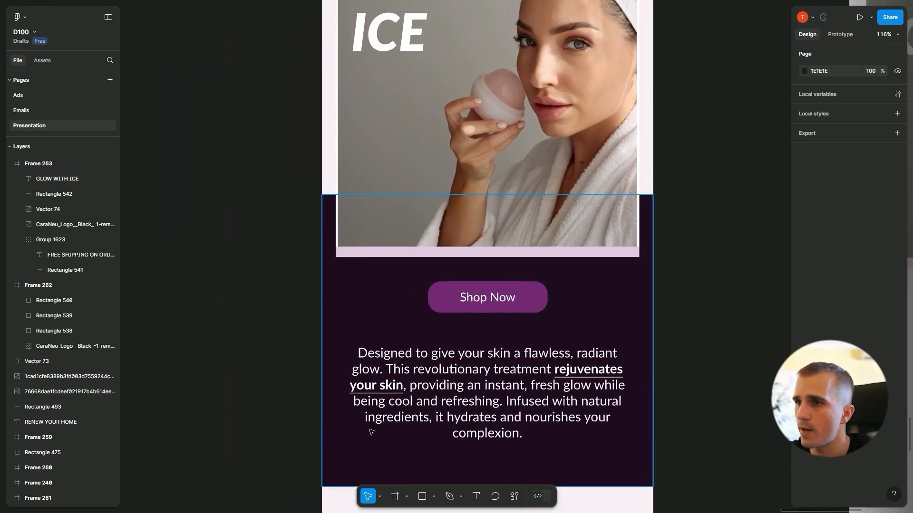
{"action": "left_click_drag", "start_coordinate": [662, 330], "coordinate": [521, 332]}
{"action": "scroll", "coordinate": [617, 335], "scroll_direction": "down", "scroll_amount": 3}
{"action": "left_click_drag", "start_coordinate": [619, 336], "coordinate": [272, 331]}
{"action": "scroll", "coordinate": [467, 340], "scroll_direction": "down", "scroll_amount": 1}
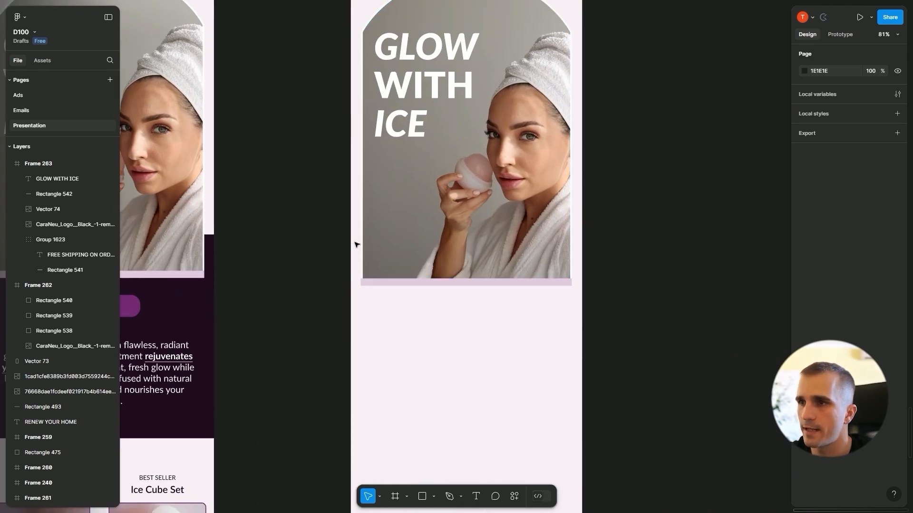
{"action": "key", "text": "r"}
{"action": "left_click_drag", "start_coordinate": [351, 236], "coordinate": [581, 289]}
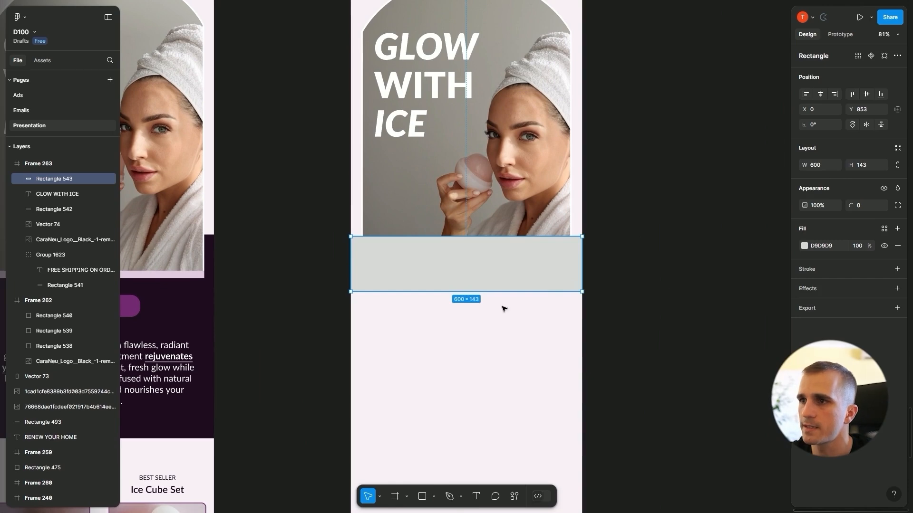
{"action": "scroll", "coordinate": [491, 325], "scroll_direction": "down", "scroll_amount": 3}
{"action": "left_click_drag", "start_coordinate": [569, 264], "coordinate": [557, 366]}
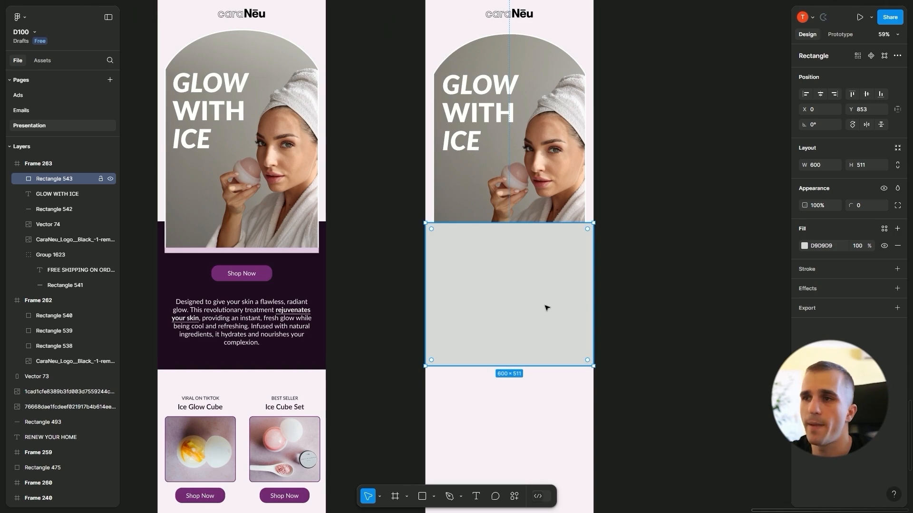
Step: Send the full-width rectangle to the back so it sits behind the hero image and strip
{"action": "scroll", "coordinate": [404, 309], "scroll_direction": "up", "scroll_amount": 3}
{"action": "left_click_drag", "start_coordinate": [399, 309], "coordinate": [507, 360]}
{"action": "scroll", "coordinate": [444, 292], "scroll_direction": "down", "scroll_amount": 2}
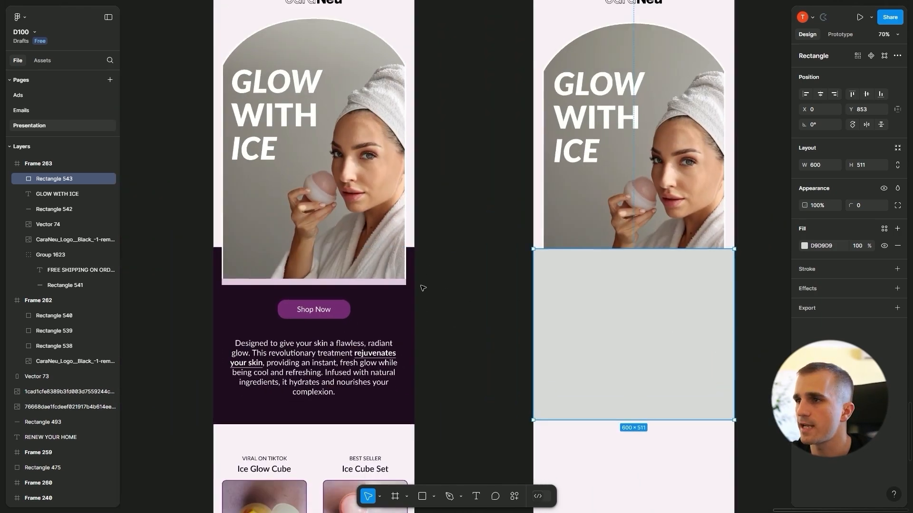
{"action": "left_click_drag", "start_coordinate": [423, 288], "coordinate": [340, 270]}
{"action": "scroll", "coordinate": [369, 288], "scroll_direction": "down", "scroll_amount": 1}
{"action": "scroll", "coordinate": [369, 287], "scroll_direction": "right", "scroll_amount": 2}
{"action": "right_click", "coordinate": [473, 288]}
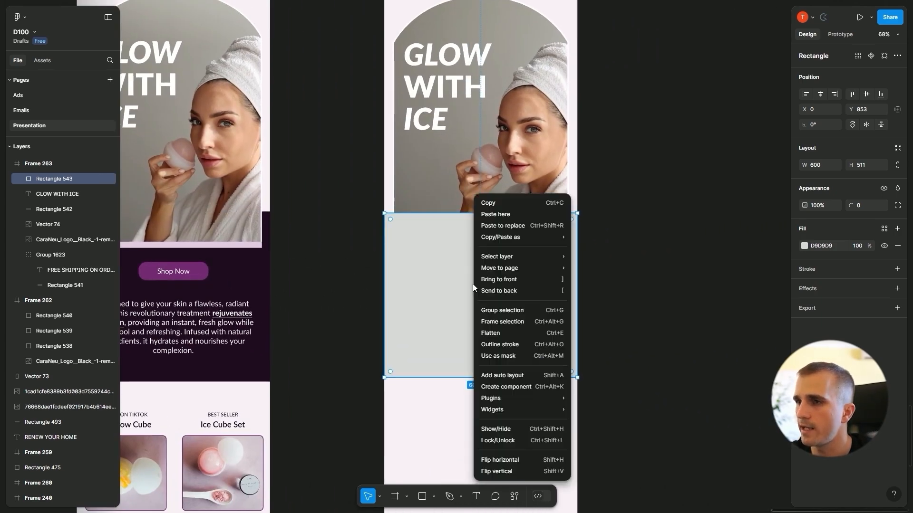
{"action": "left_click", "coordinate": [495, 291]}
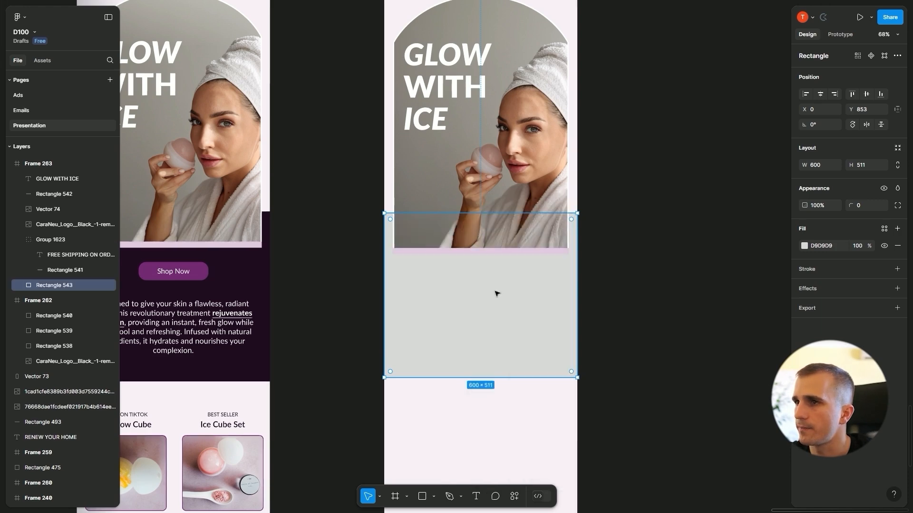
Step: Fill the full-width rectangle with the darkest purple sampled from the brand palette frame
{"action": "scroll", "coordinate": [396, 302], "scroll_direction": "left", "scroll_amount": 2}
{"action": "scroll", "coordinate": [397, 302], "scroll_direction": "left", "scroll_amount": 2}
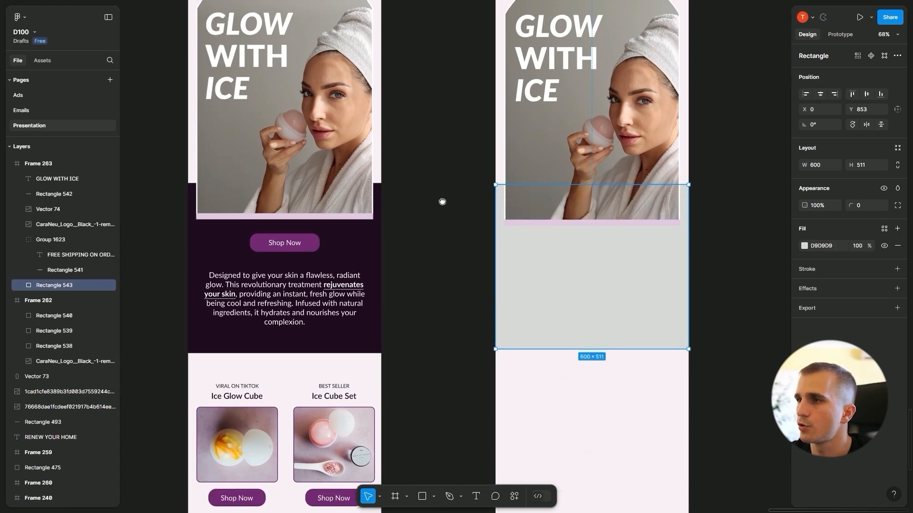
{"action": "scroll", "coordinate": [442, 202], "scroll_direction": "down", "scroll_amount": 3}
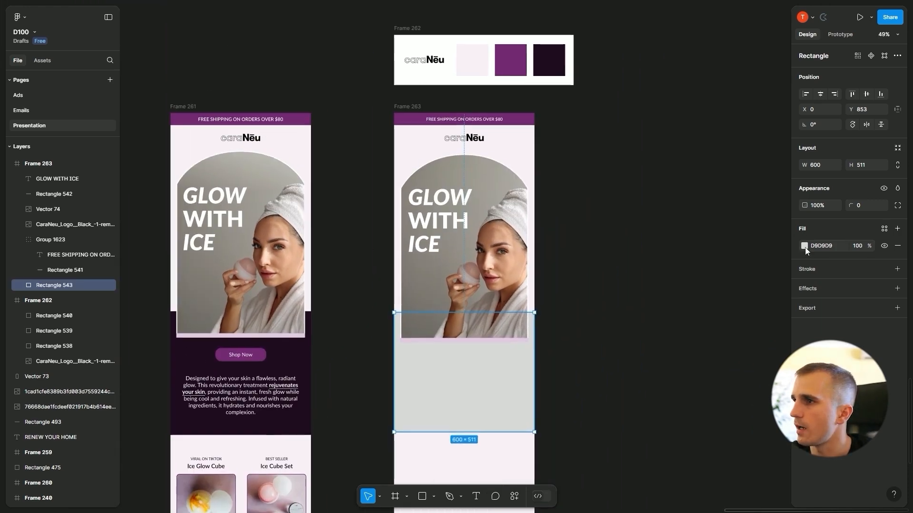
{"action": "left_click", "coordinate": [804, 246]}
{"action": "left_click", "coordinate": [690, 406]}
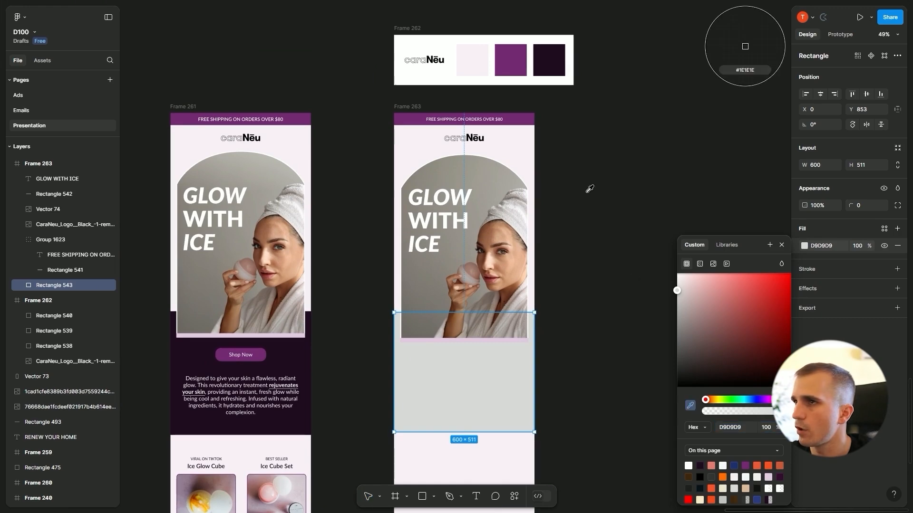
{"action": "left_click", "coordinate": [554, 55]}
{"action": "left_click", "coordinate": [575, 339]}
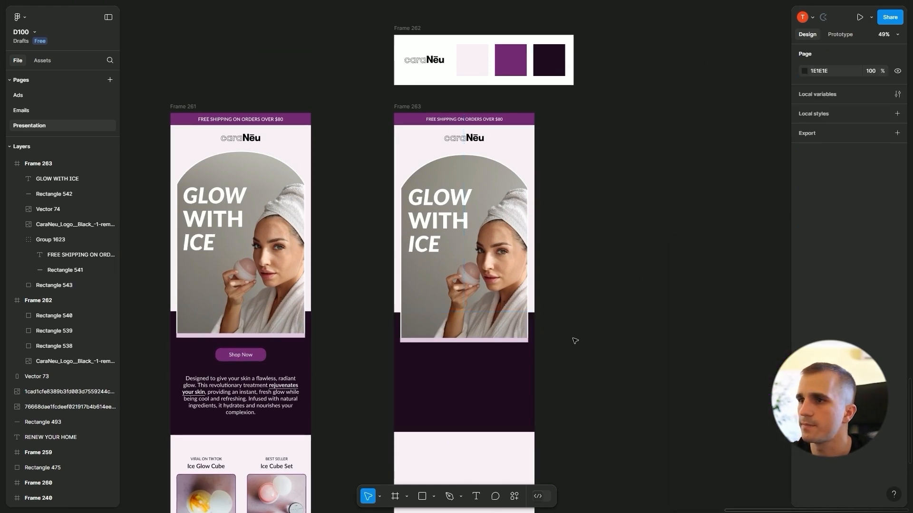
Step: Draw a button rectangle about 207 × 66 at X 197, Y 1024 on the dark section below the pink strip
{"action": "left_click_drag", "start_coordinate": [575, 340], "coordinate": [703, 265]}
{"action": "scroll", "coordinate": [685, 264], "scroll_direction": "up", "scroll_amount": 5}
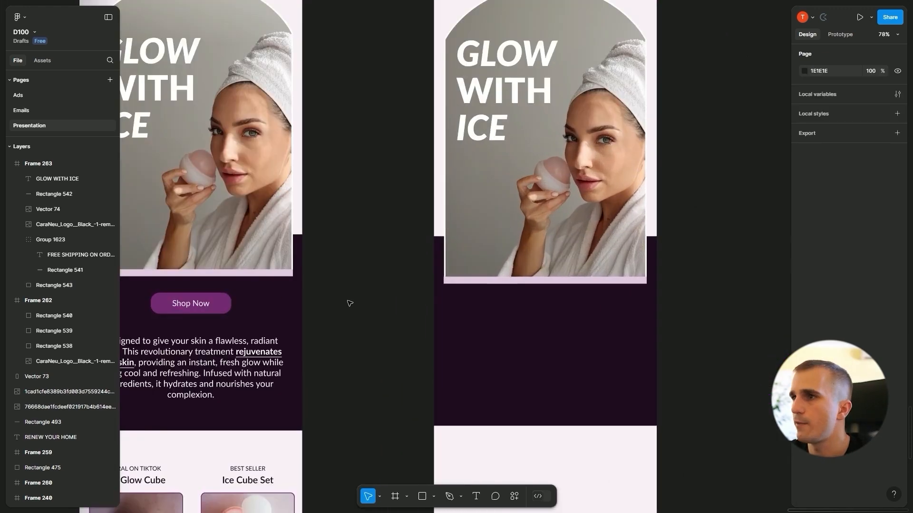
{"action": "scroll", "coordinate": [322, 375], "scroll_direction": "down", "scroll_amount": 3}
{"action": "left_click_drag", "start_coordinate": [348, 304], "coordinate": [416, 316]}
{"action": "scroll", "coordinate": [412, 316], "scroll_direction": "up", "scroll_amount": 3}
{"action": "scroll", "coordinate": [398, 316], "scroll_direction": "up", "scroll_amount": 1}
{"action": "left_click_drag", "start_coordinate": [488, 346], "coordinate": [425, 279]}
{"action": "left_click_drag", "start_coordinate": [290, 295], "coordinate": [271, 295]}
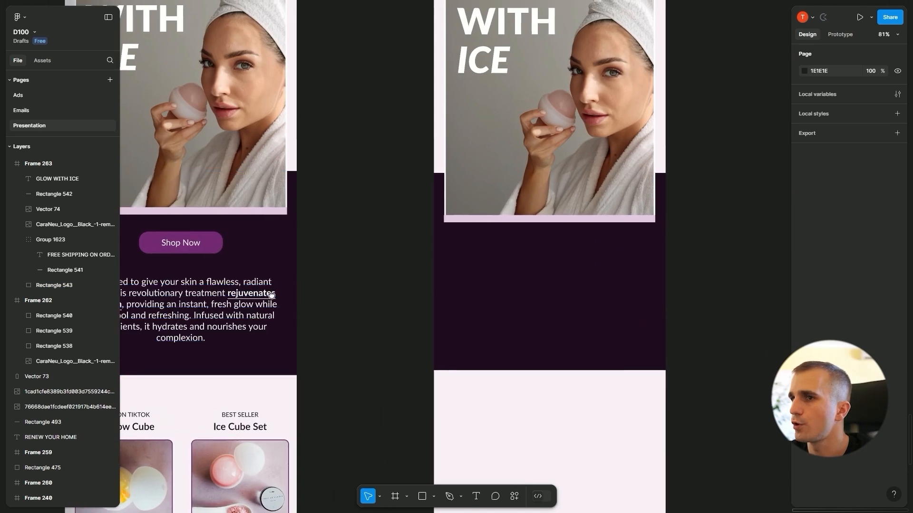
{"action": "left_click_drag", "start_coordinate": [470, 274], "coordinate": [375, 295]}
{"action": "scroll", "coordinate": [374, 295], "scroll_direction": "up", "scroll_amount": 2}
{"action": "left_click_drag", "start_coordinate": [296, 296], "coordinate": [263, 305]}
{"action": "scroll", "coordinate": [286, 299], "scroll_direction": "up", "scroll_amount": 3}
{"action": "scroll", "coordinate": [404, 298], "scroll_direction": "right", "scroll_amount": 2}
{"action": "key", "text": "r"}
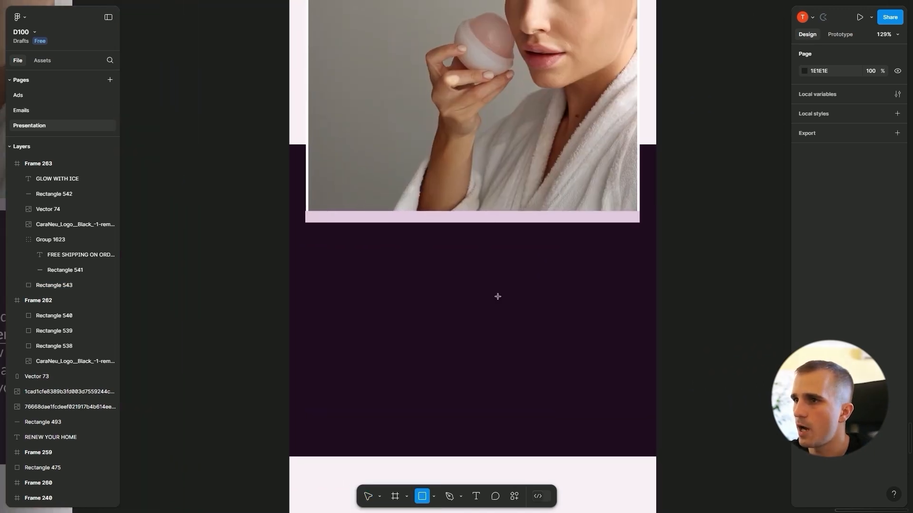
{"action": "mouse_move", "coordinate": [387, 252]}
{"action": "left_mouse_down"}
{"action": "mouse_move", "coordinate": [534, 302]}
{"action": "mouse_move", "coordinate": [523, 288]}
{"action": "mouse_move", "coordinate": [515, 293]}
{"action": "left_mouse_up"}
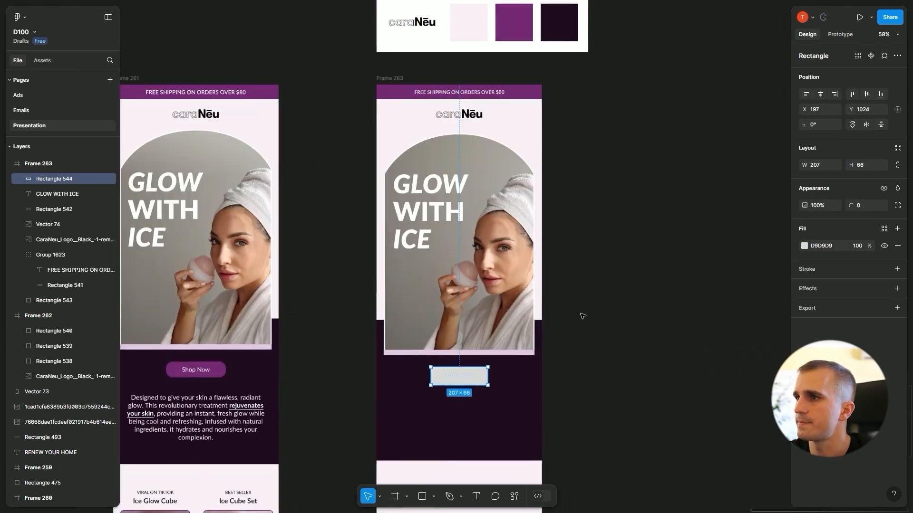
Step: Fill the button rectangle with the mid purple 742974 sampled from the brand palette and move it up to Y 1016
{"action": "left_click", "coordinate": [804, 247]}
{"action": "left_click", "coordinate": [690, 406]}
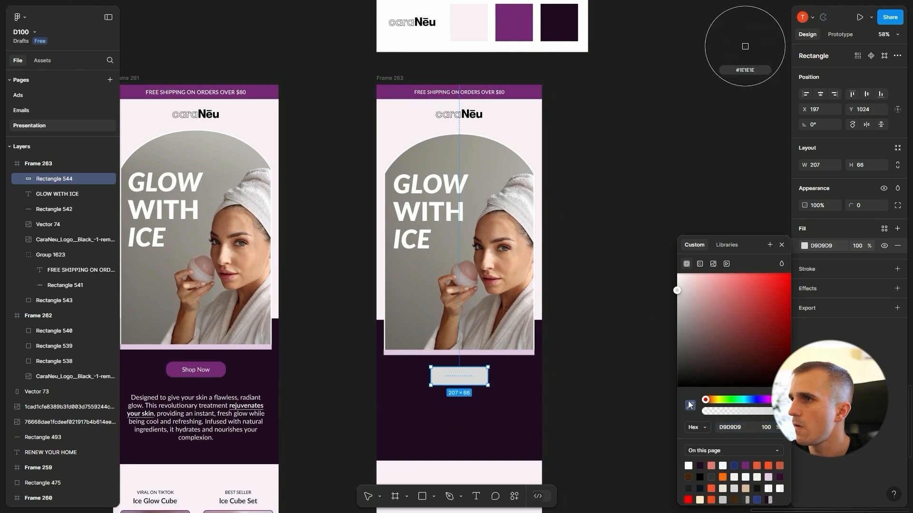
{"action": "left_click", "coordinate": [514, 23]}
{"action": "left_click", "coordinate": [600, 356]}
{"action": "scroll", "coordinate": [577, 372], "scroll_direction": "up", "scroll_amount": 3}
{"action": "left_click_drag", "start_coordinate": [576, 372], "coordinate": [755, 282]}
{"action": "scroll", "coordinate": [512, 299], "scroll_direction": "up", "scroll_amount": 2}
{"action": "left_click_drag", "start_coordinate": [514, 298], "coordinate": [515, 291]}
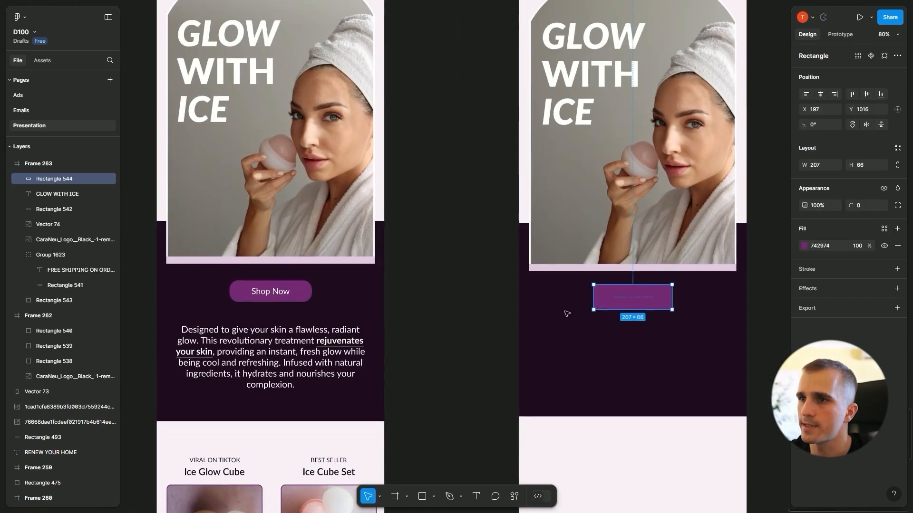
Step: Round the corners of the purple button rectangle to radius 24, matching the example's Shop Now button
{"action": "left_click_drag", "start_coordinate": [326, 293], "coordinate": [379, 279]}
{"action": "scroll", "coordinate": [516, 280], "scroll_direction": "up", "scroll_amount": 3}
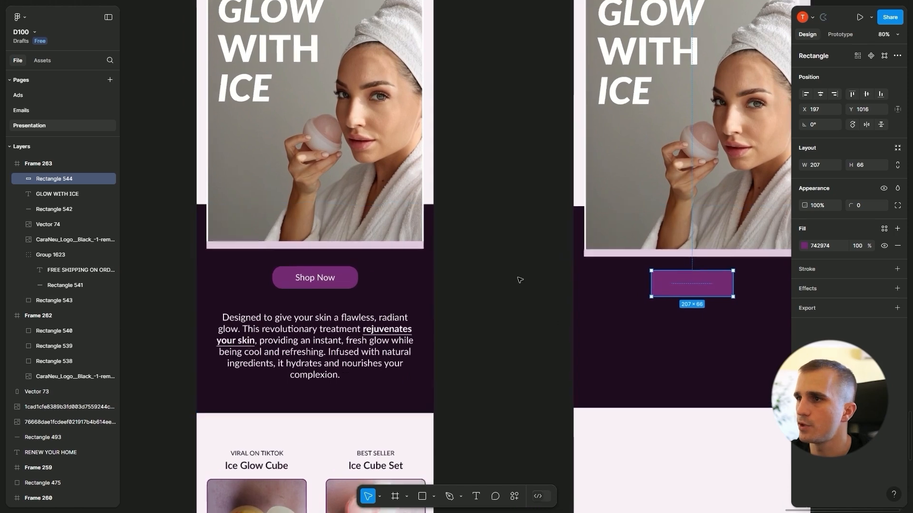
{"action": "left_click_drag", "start_coordinate": [526, 296], "coordinate": [440, 280]}
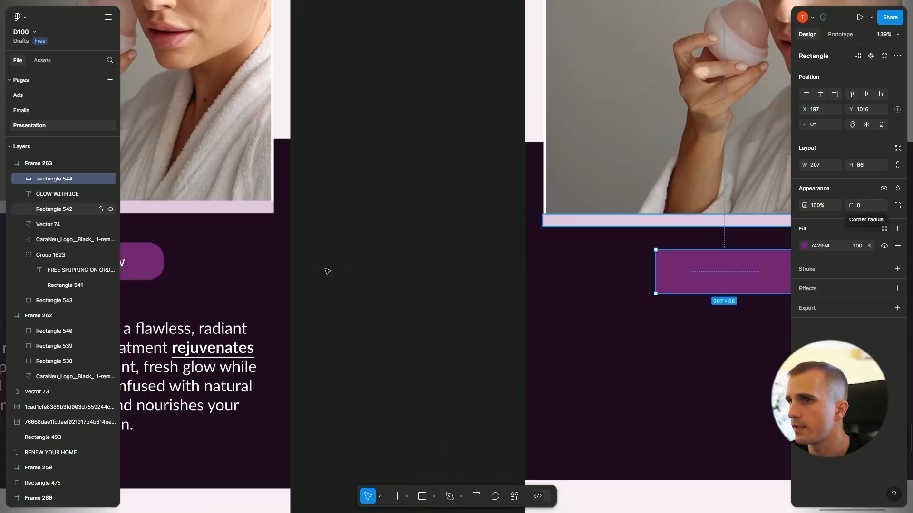
{"action": "scroll", "coordinate": [266, 271], "scroll_direction": "left", "scroll_amount": 3}
{"action": "left_click", "coordinate": [274, 269]}
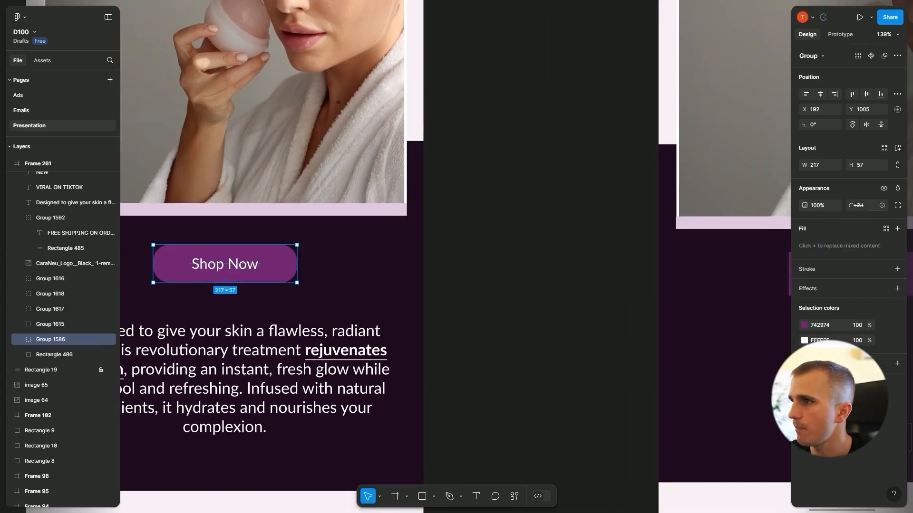
{"action": "scroll", "coordinate": [479, 289], "scroll_direction": "right", "scroll_amount": 10}
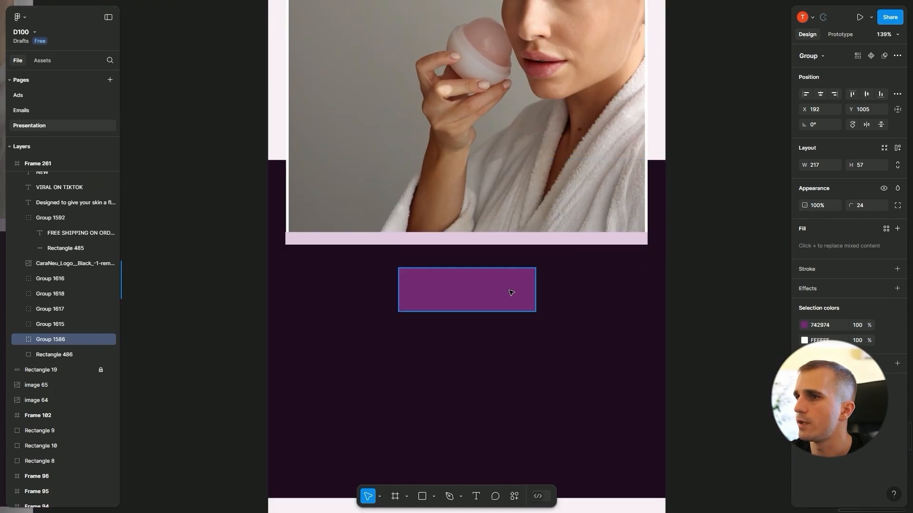
{"action": "left_click", "coordinate": [512, 293]}
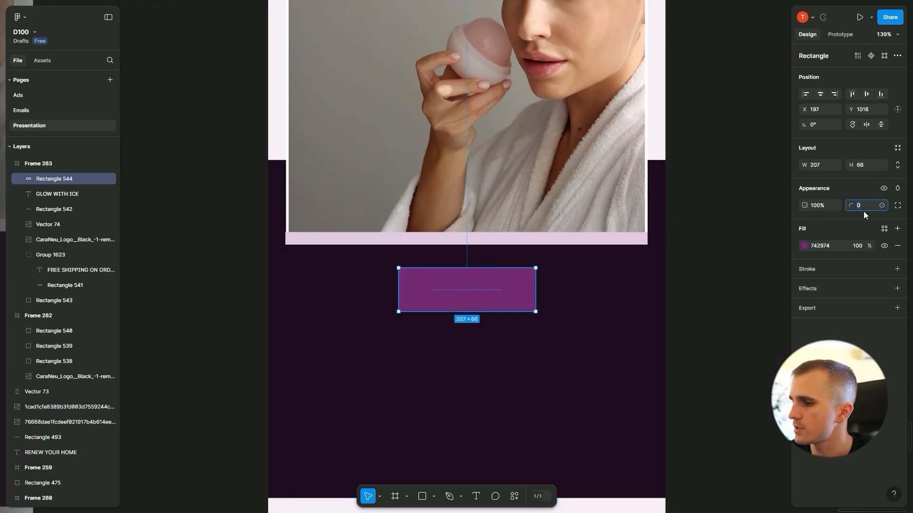
{"action": "key", "text": "Return"}
{"action": "left_click", "coordinate": [694, 274]}
{"action": "scroll", "coordinate": [696, 291], "scroll_direction": "down", "scroll_amount": 6}
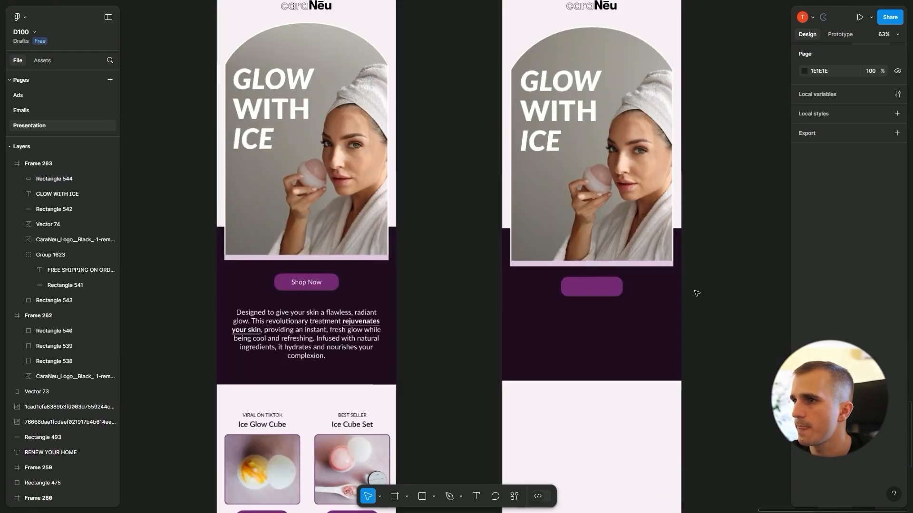
Step: Add the text label "SHOP NOW" on top of the rounded purple button
{"action": "scroll", "coordinate": [675, 298], "scroll_direction": "up", "scroll_amount": 5}
{"action": "scroll", "coordinate": [563, 307], "scroll_direction": "up", "scroll_amount": 2}
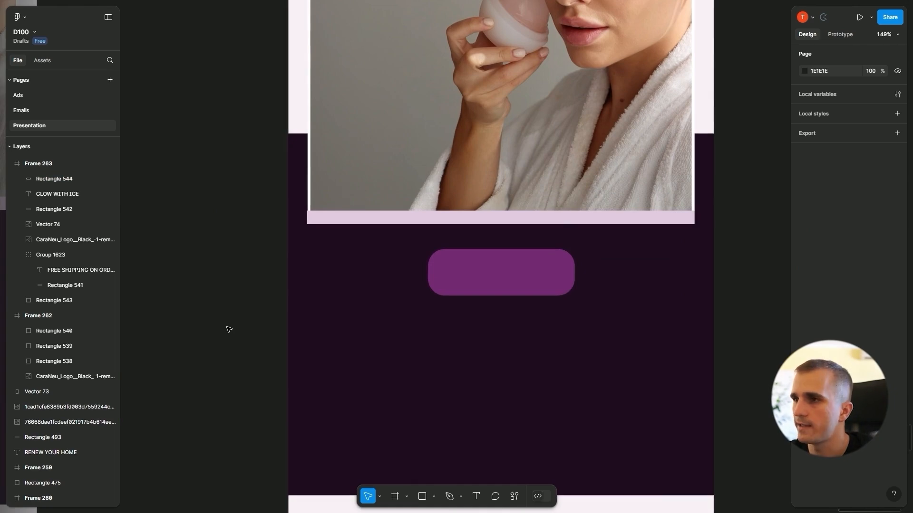
{"action": "key", "text": "t"}
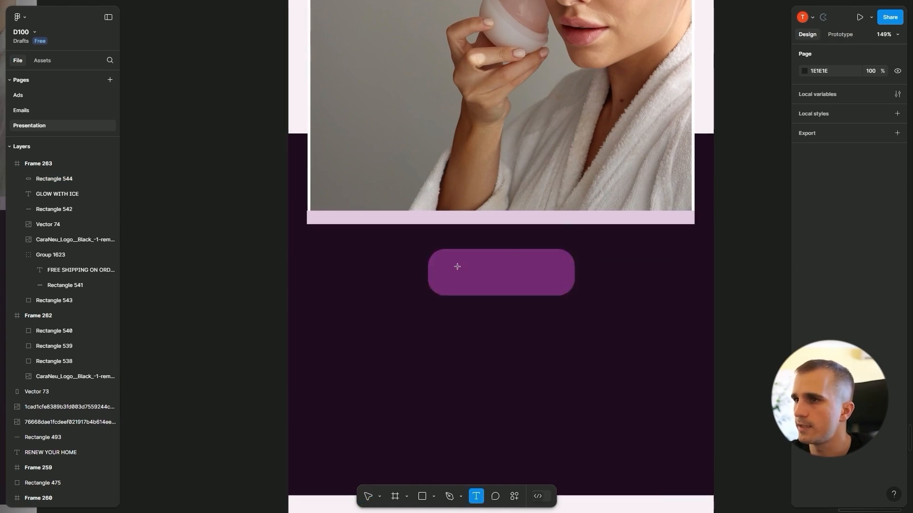
{"action": "left_click", "coordinate": [457, 267]}
{"action": "key", "text": "Escape"}
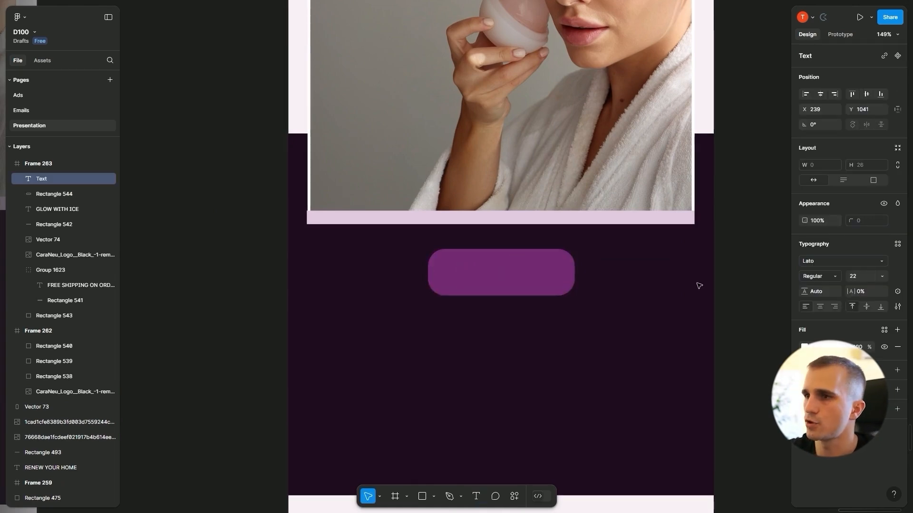
{"action": "type", "text": "SHOP NOW"}
{"action": "key", "text": "Escape"}
{"action": "key", "text": "Escape"}
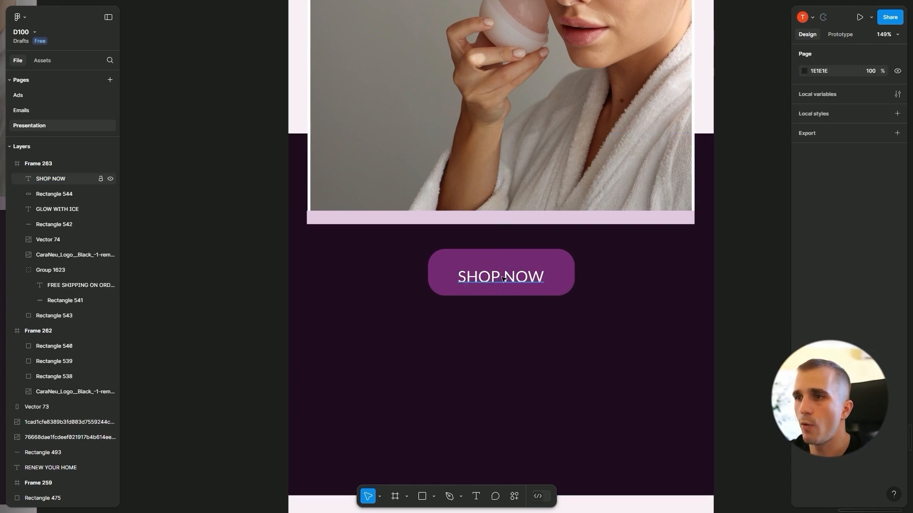
Step: Group the "SHOP NOW" label with its purple button rectangle
{"action": "left_click", "coordinate": [505, 277]}
{"action": "left_click", "coordinate": [558, 262], "text": "shift"}
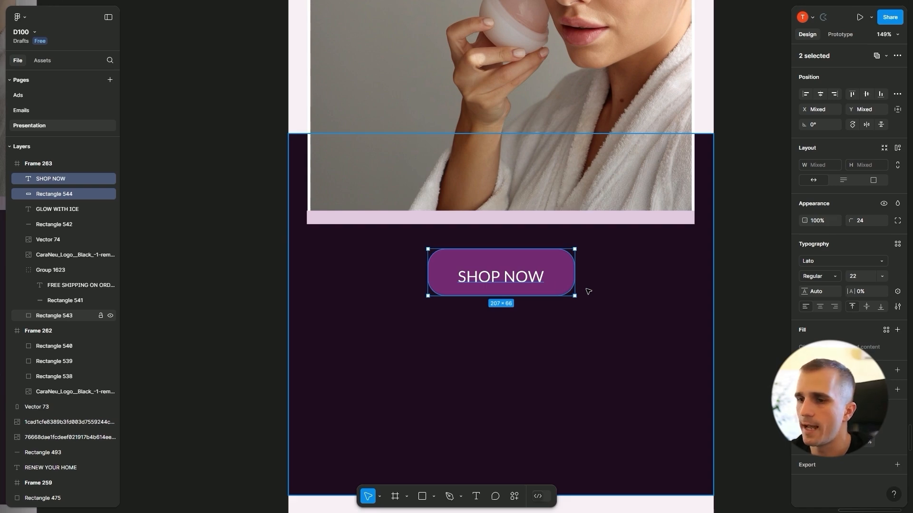
{"action": "key", "text": "ctrl+g"}
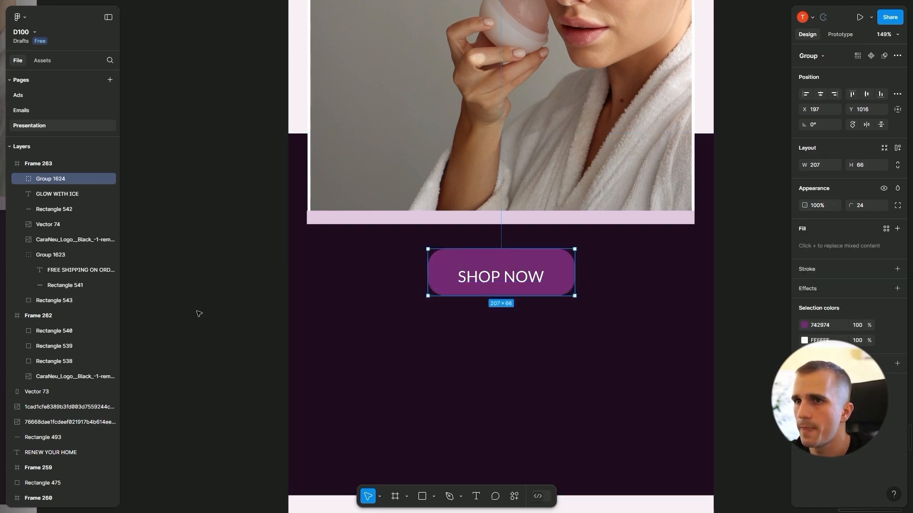
Step: Center the label horizontally and vertically within the button group
{"action": "left_click", "coordinate": [198, 312]}
{"action": "left_click", "coordinate": [486, 283]}
{"action": "double_click", "coordinate": [486, 282]}
{"action": "key", "text": "alt+h"}
{"action": "key", "text": "alt+v"}
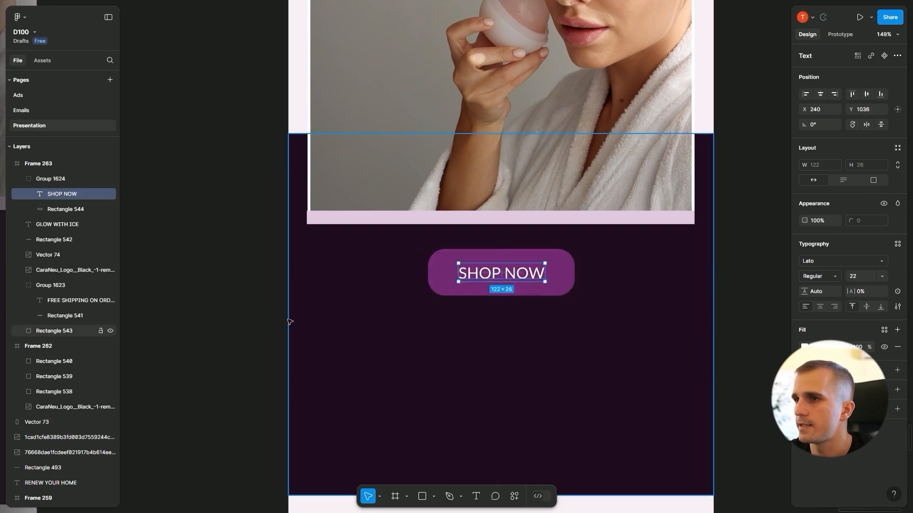
Step: Change the button label to "Shop Now" and center it horizontally in the button again
{"action": "left_click", "coordinate": [232, 344]}
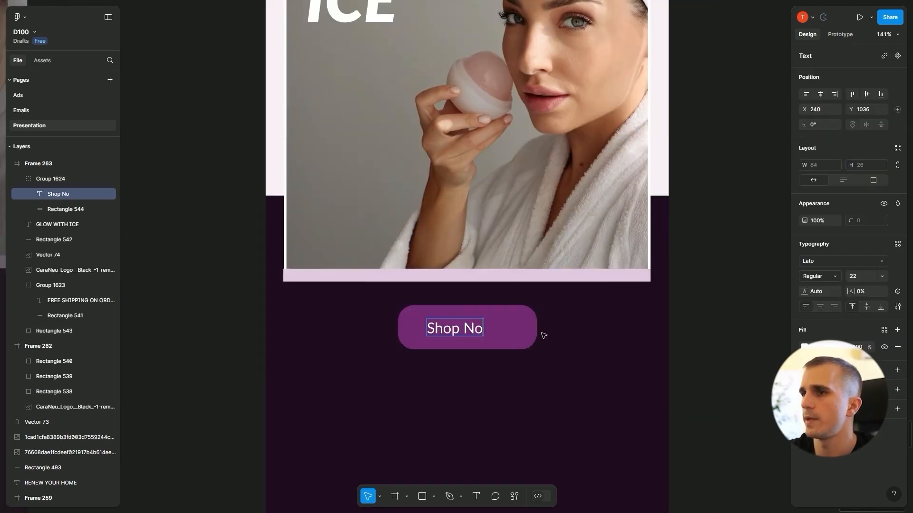
{"action": "type", "text": "w"}
{"action": "key", "text": "Escape"}
{"action": "key", "text": "alt+h"}
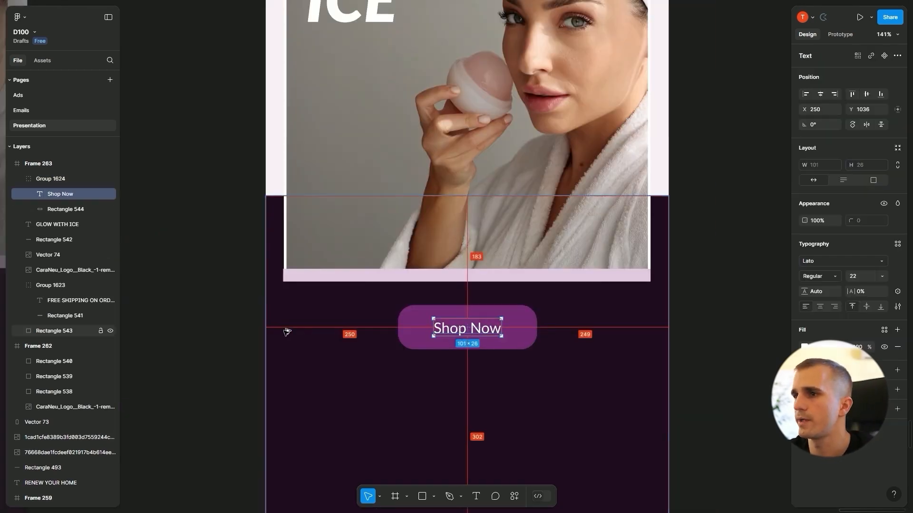
{"action": "left_click", "coordinate": [200, 374]}
{"action": "scroll", "coordinate": [378, 320], "scroll_direction": "down", "scroll_amount": 3}
{"action": "left_click_drag", "start_coordinate": [378, 320], "coordinate": [418, 305]}
{"action": "scroll", "coordinate": [423, 305], "scroll_direction": "up", "scroll_amount": 3}
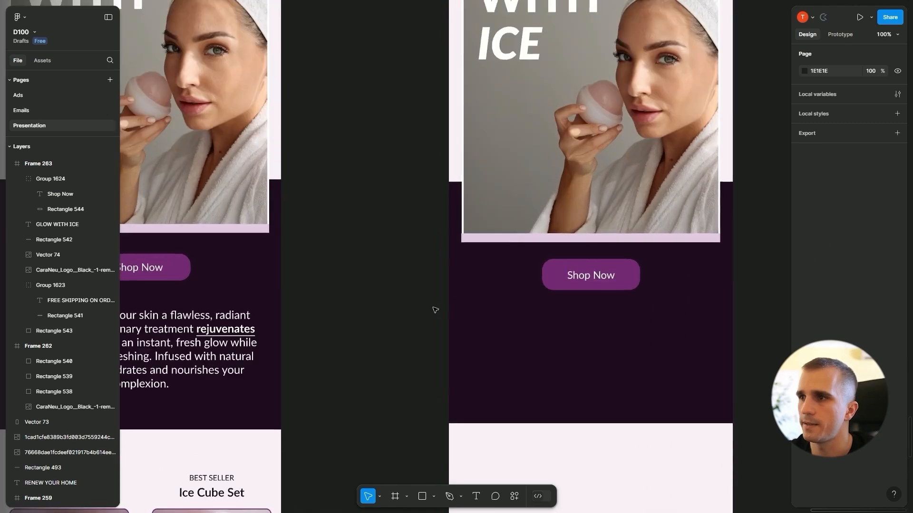
{"action": "scroll", "coordinate": [541, 286], "scroll_direction": "down", "scroll_amount": 4}
{"action": "left_click_drag", "start_coordinate": [434, 310], "coordinate": [505, 269]}
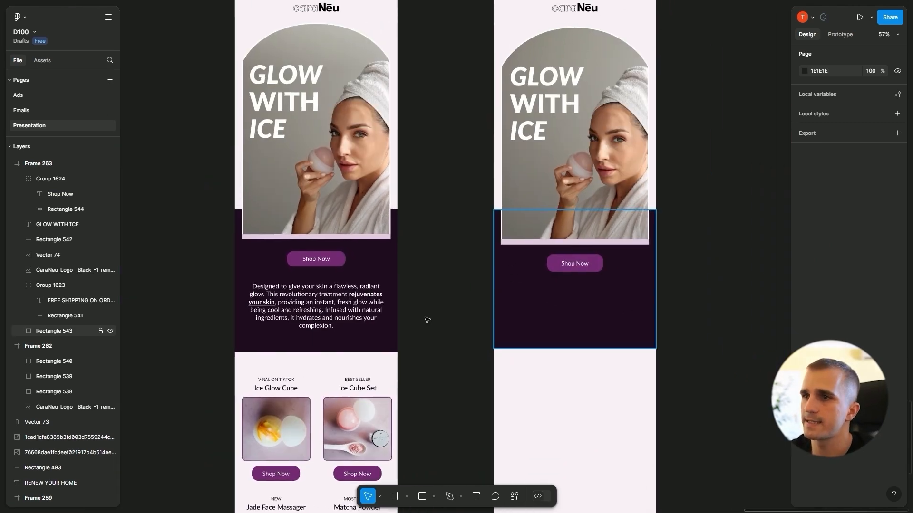
{"action": "scroll", "coordinate": [426, 320], "scroll_direction": "up", "scroll_amount": 5}
{"action": "key", "text": "t"}
{"action": "left_click", "coordinate": [468, 253]}
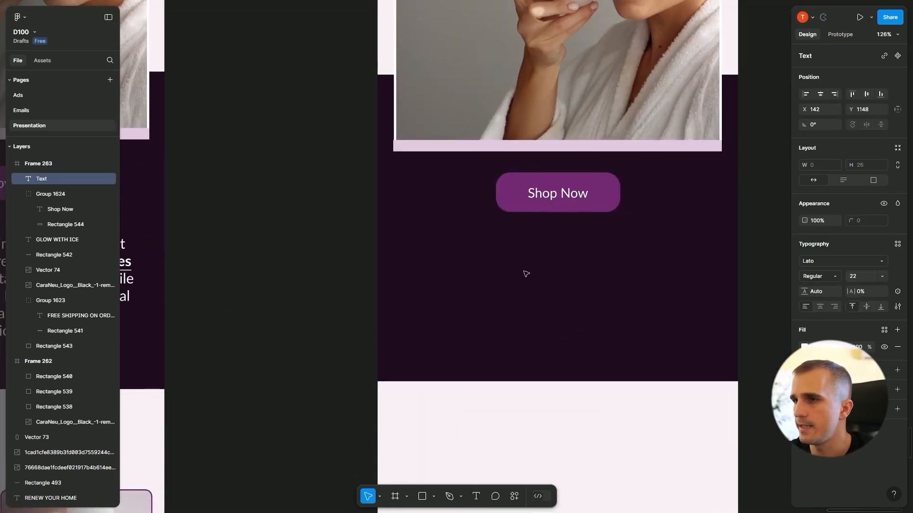
{"action": "left_click", "coordinate": [433, 285]}
{"action": "left_click", "coordinate": [481, 265]}
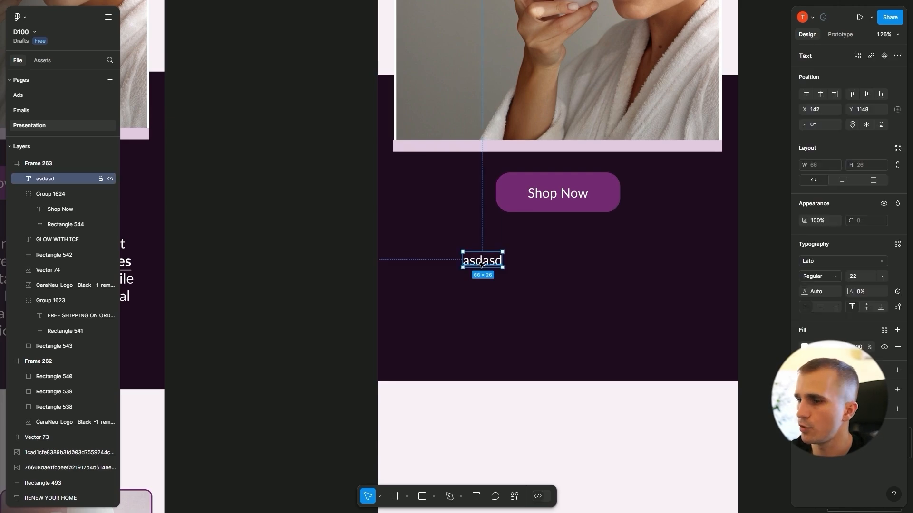
{"action": "key", "text": "Delete"}
Step: Copy the "Designed to give your skin a flawless, radiant glow" paragraph from the example into the new email's dark section below the button
{"action": "scroll", "coordinate": [481, 265], "scroll_direction": "down", "scroll_amount": 5}
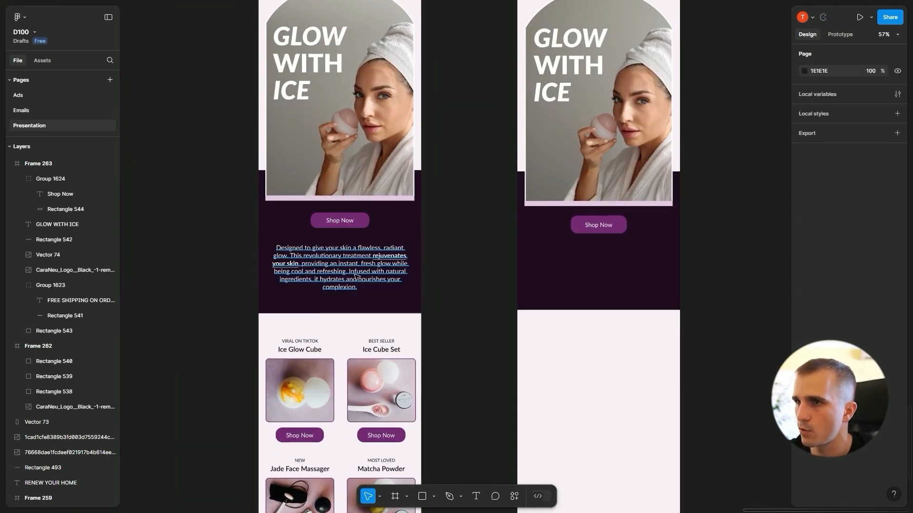
{"action": "left_click_drag", "start_coordinate": [496, 278], "coordinate": [612, 278]}
{"action": "scroll", "coordinate": [662, 291], "scroll_direction": "up", "scroll_amount": 4}
{"action": "scroll", "coordinate": [703, 279], "scroll_direction": "up", "scroll_amount": 2}
{"action": "left_click", "coordinate": [707, 303]}
{"action": "scroll", "coordinate": [701, 301], "scroll_direction": "up", "scroll_amount": 2}
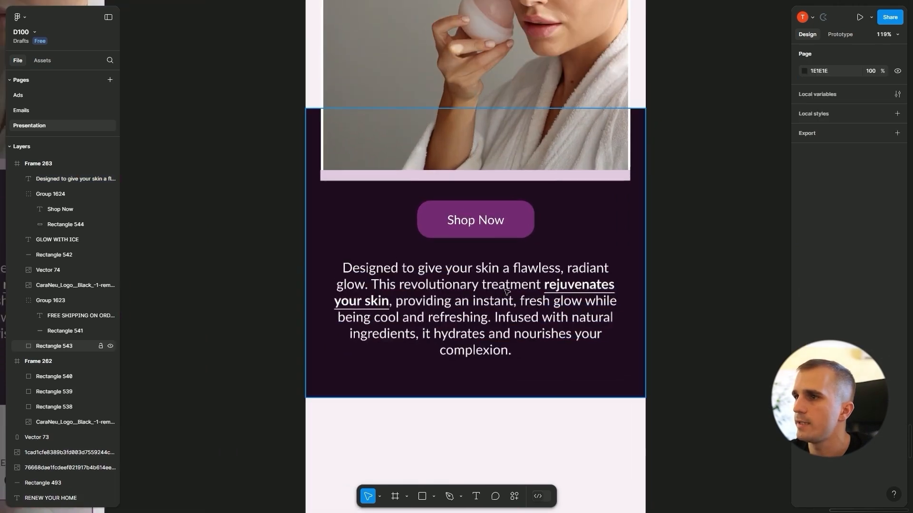
Step: Try underlined bold styling on the words "Infused with natural" in the copied paragraph
{"action": "scroll", "coordinate": [573, 290], "scroll_direction": "up", "scroll_amount": 1}
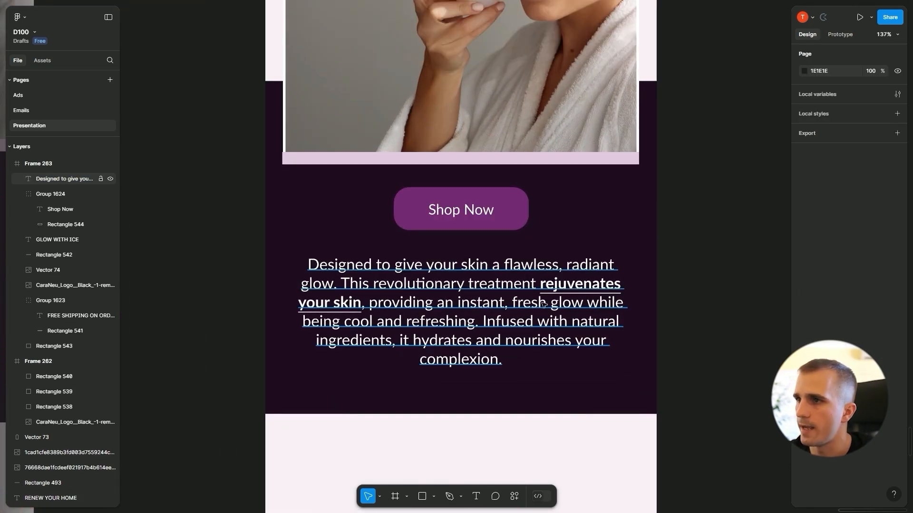
{"action": "double_click", "coordinate": [487, 323]}
{"action": "left_click", "coordinate": [486, 322]}
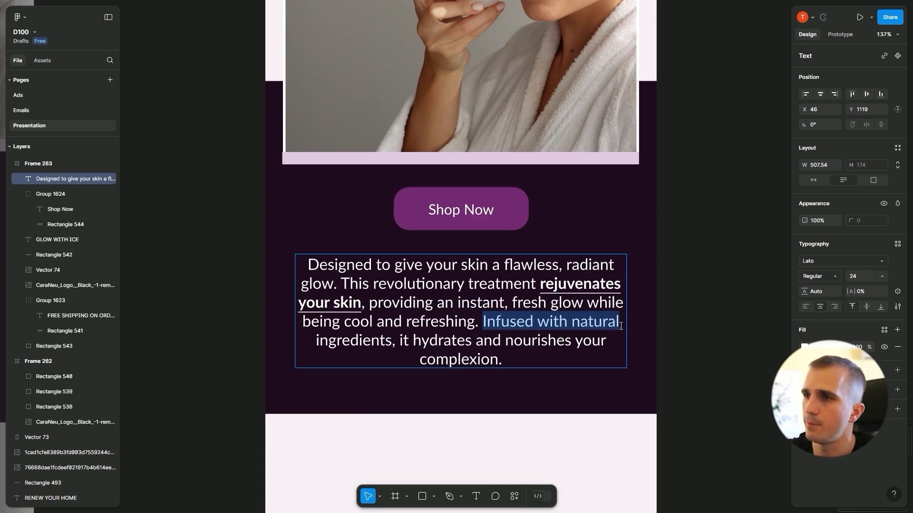
{"action": "key", "text": "ctrl+u"}
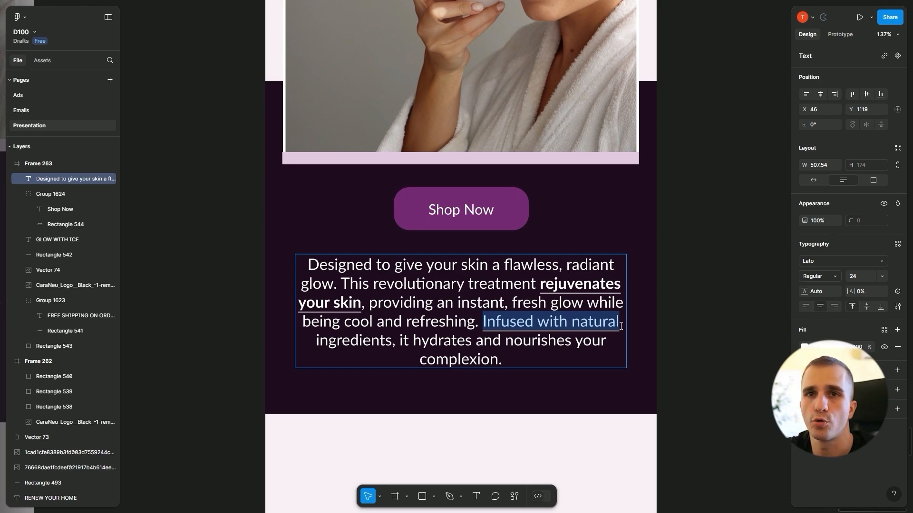
{"action": "key", "text": "ctrl+b"}
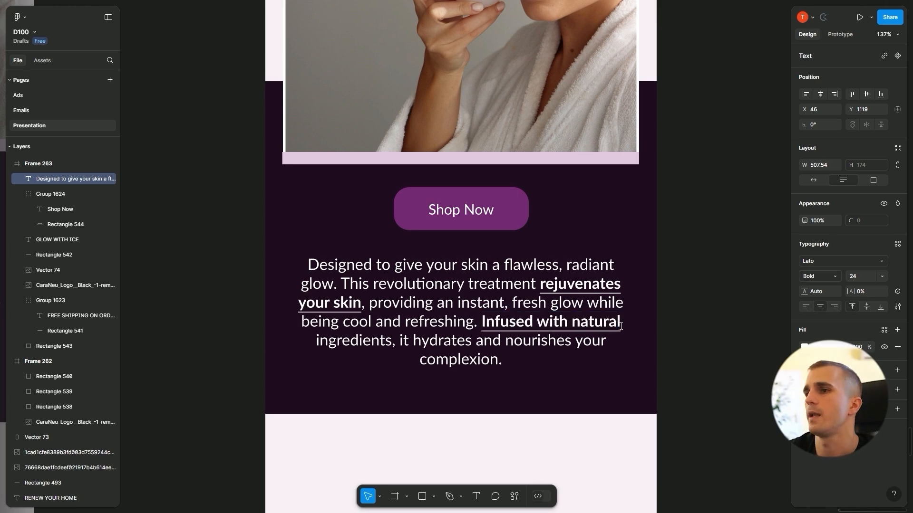
{"action": "left_click", "coordinate": [739, 369]}
Step: Add the product tag text "VIRAL ON TIKTOK" in the light section below the dark block, placed at about X 80, Y 1488
{"action": "scroll", "coordinate": [737, 366], "scroll_direction": "down", "scroll_amount": 5}
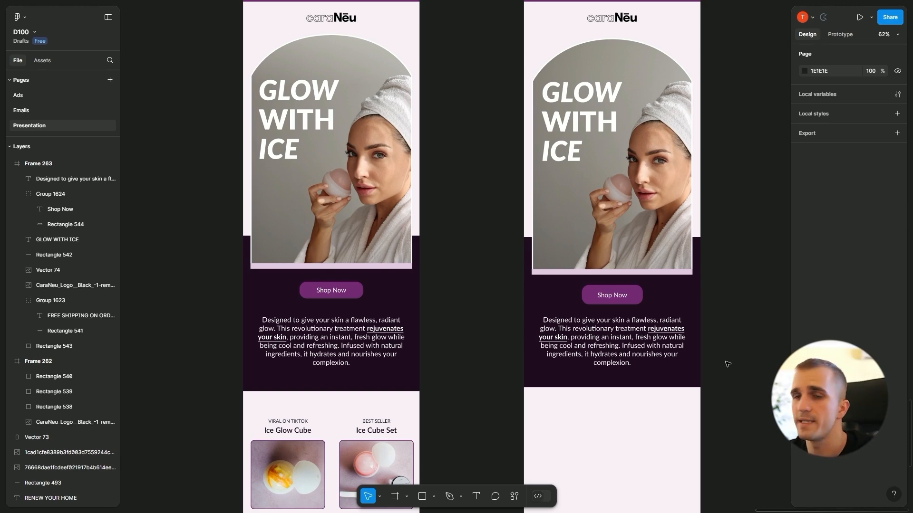
{"action": "scroll", "coordinate": [361, 426], "scroll_direction": "down", "scroll_amount": 2}
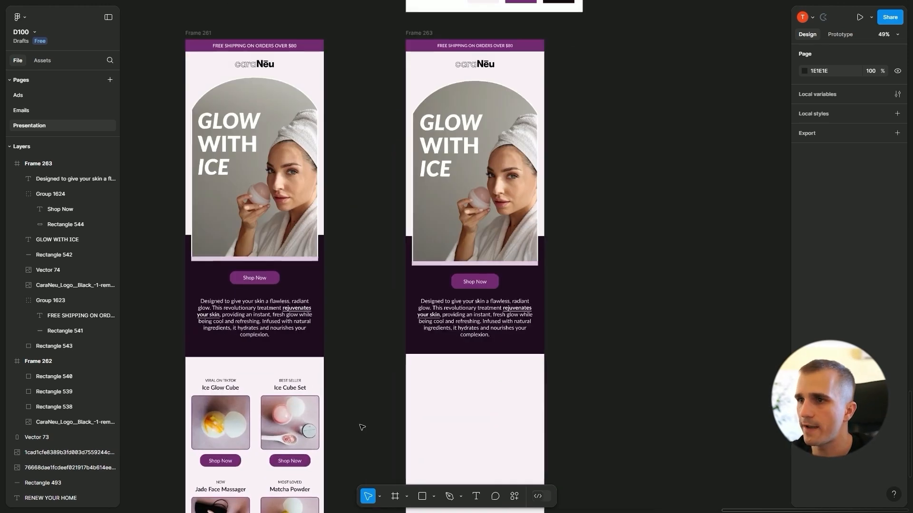
{"action": "scroll", "coordinate": [387, 377], "scroll_direction": "up", "scroll_amount": 3}
{"action": "scroll", "coordinate": [359, 260], "scroll_direction": "up", "scroll_amount": 5}
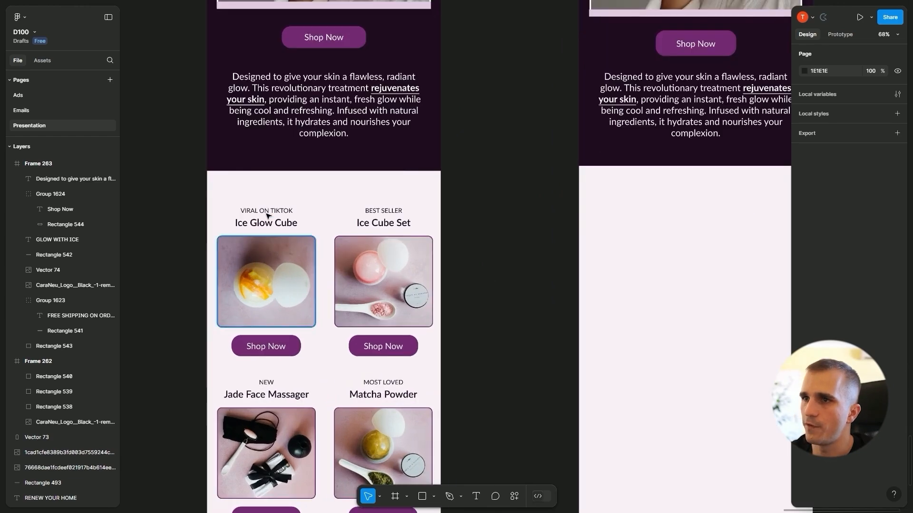
{"action": "scroll", "coordinate": [710, 264], "scroll_direction": "down", "scroll_amount": 4}
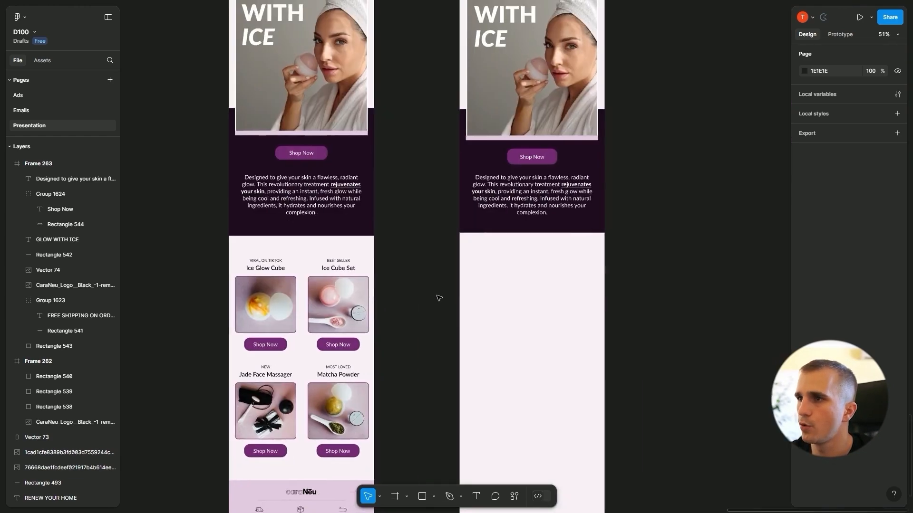
{"action": "scroll", "coordinate": [326, 275], "scroll_direction": "up", "scroll_amount": 3}
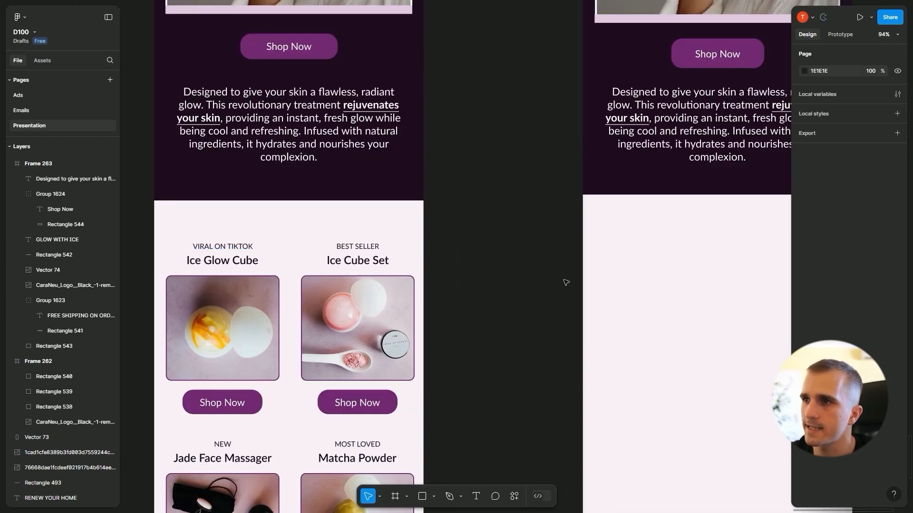
{"action": "scroll", "coordinate": [566, 282], "scroll_direction": "right", "scroll_amount": 4}
{"action": "key", "text": "t"}
{"action": "left_click", "coordinate": [431, 261]}
{"action": "left_click_drag", "start_coordinate": [340, 312], "coordinate": [488, 286]}
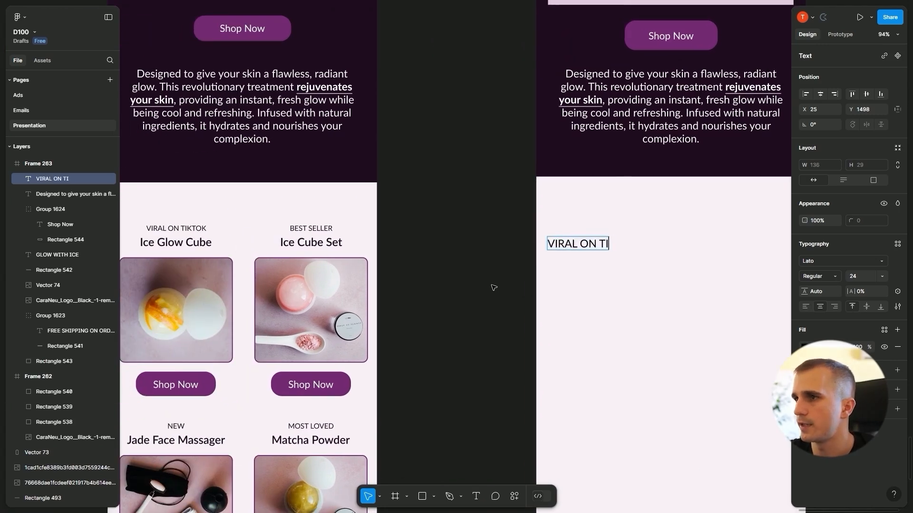
{"action": "left_click_drag", "start_coordinate": [594, 249], "coordinate": [635, 245]}
Step: Set the new "VIRAL ON TIKTOK" text to font size 16, matching the same tag in the example
{"action": "left_click", "coordinate": [276, 226]}
{"action": "left_click", "coordinate": [187, 228]}
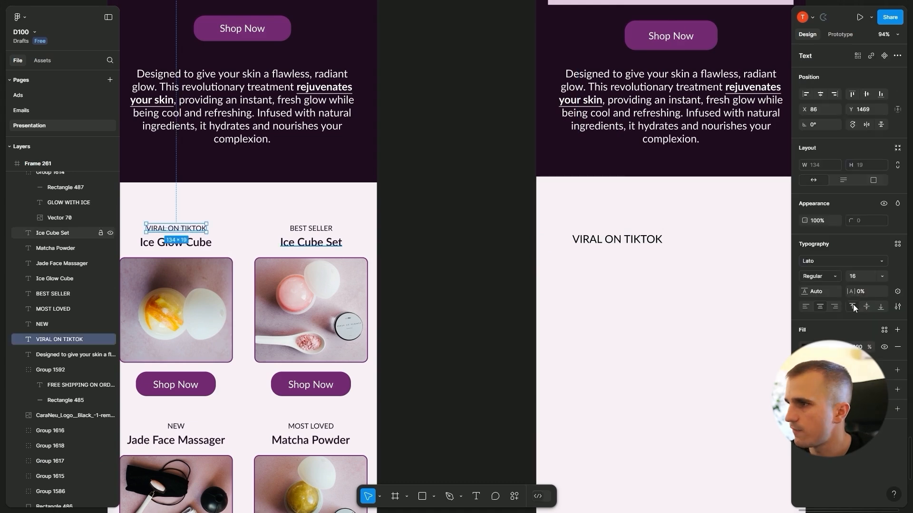
{"action": "left_click", "coordinate": [599, 243]}
{"action": "left_click", "coordinate": [866, 276]}
{"action": "type", "text": "24"}
{"action": "key", "text": "Return"}
{"action": "type", "text": "1"}
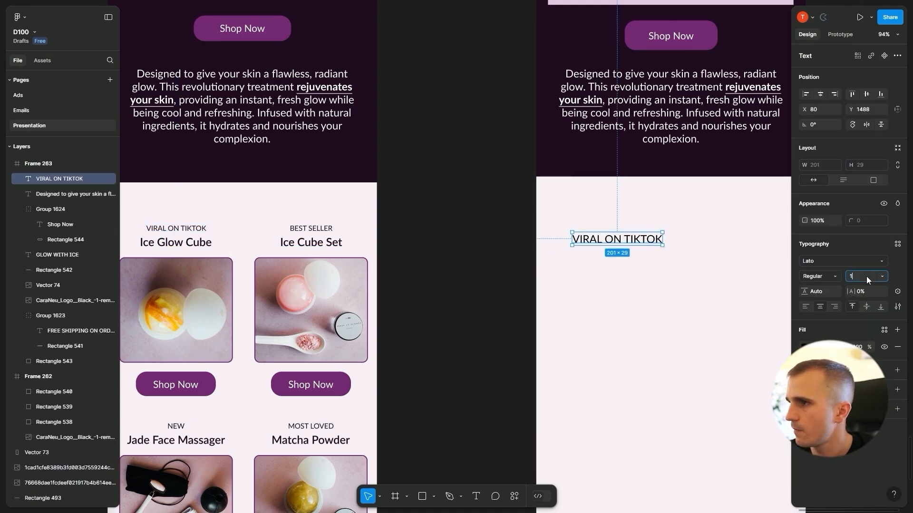
{"action": "type", "text": "6"}
{"action": "key", "text": "Return"}
{"action": "left_click", "coordinate": [420, 300]}
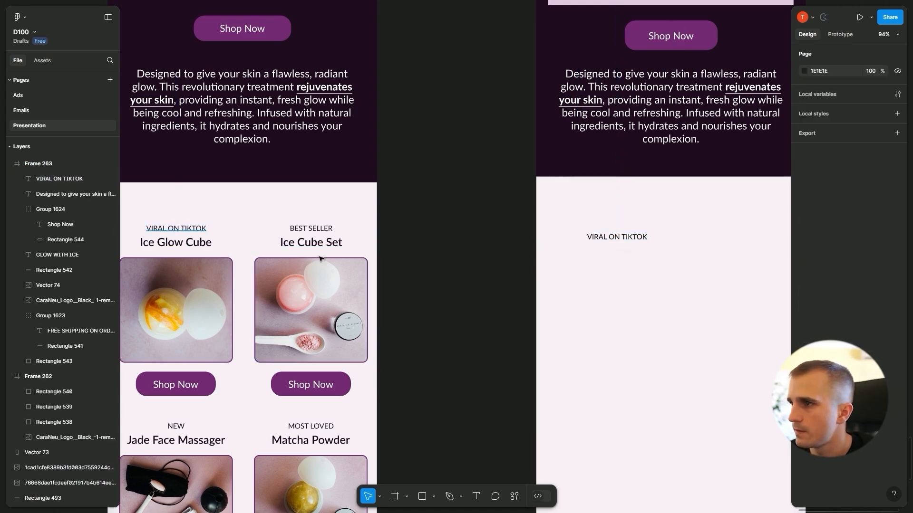
{"action": "left_click", "coordinate": [176, 228]}
{"action": "left_click", "coordinate": [618, 241]}
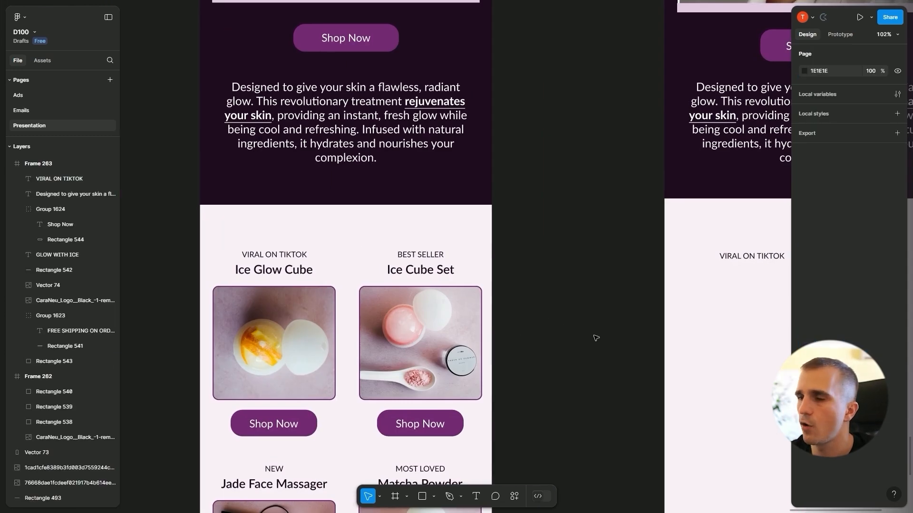
Step: Duplicate the "VIRAL ON TIKTOK" tag directly below itself and change the copy's text to "Ice Glow Cube"
{"action": "scroll", "coordinate": [596, 338], "scroll_direction": "right", "scroll_amount": 3}
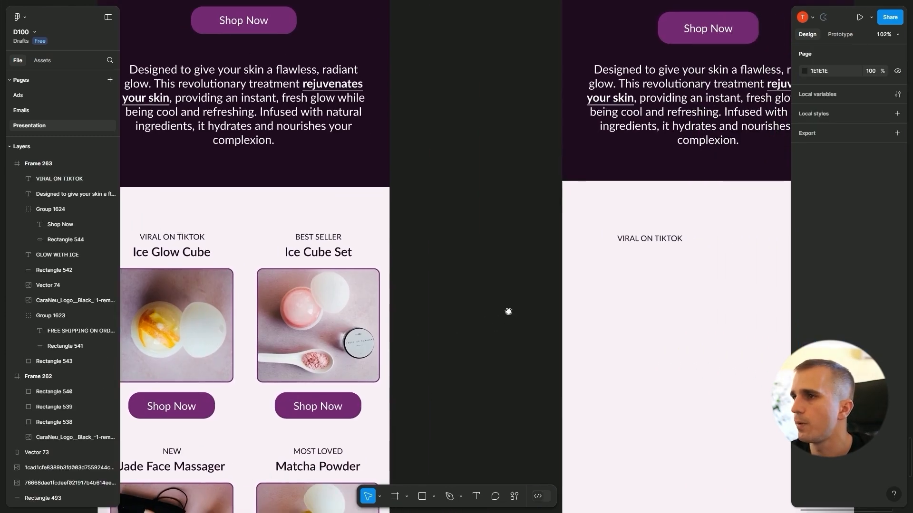
{"action": "scroll", "coordinate": [507, 312], "scroll_direction": "up", "scroll_amount": 5}
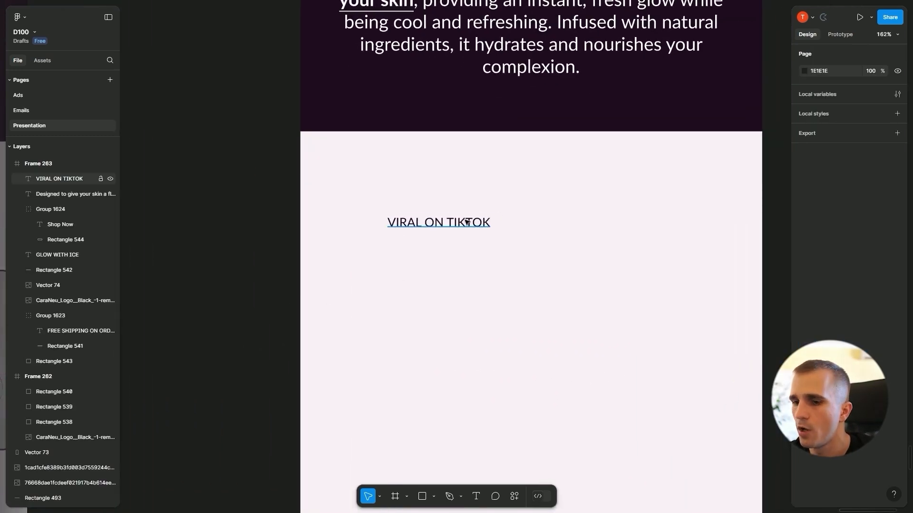
{"action": "left_click_drag", "start_coordinate": [467, 221], "coordinate": [469, 251]}
{"action": "scroll", "coordinate": [359, 316], "scroll_direction": "down", "scroll_amount": 5}
{"action": "scroll", "coordinate": [460, 283], "scroll_direction": "up", "scroll_amount": 4}
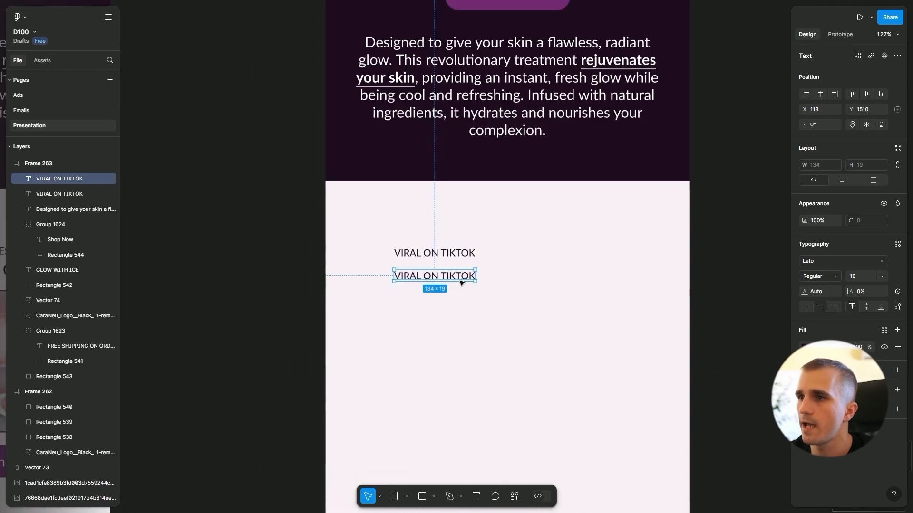
{"action": "key", "text": "Return"}
{"action": "type", "text": "Ice"}
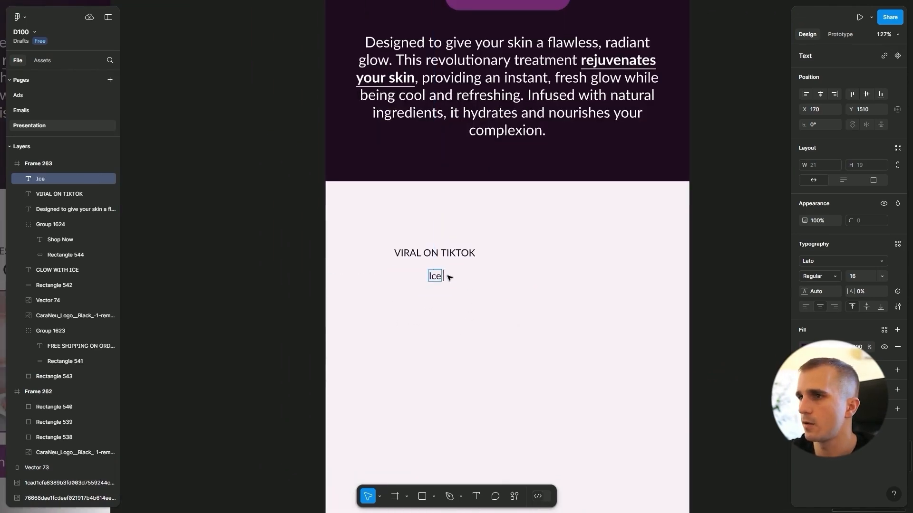
{"action": "type", "text": "be"}
{"action": "key", "text": "Escape"}
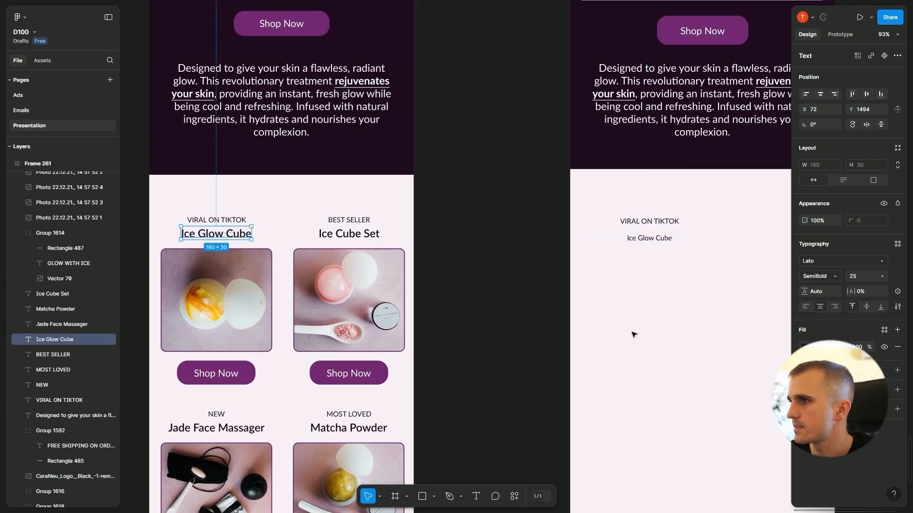
Step: Set the new email's "Ice Glow Cube" title to font size 25, matching the same title in the example
{"action": "left_click_drag", "start_coordinate": [573, 313], "coordinate": [469, 354]}
{"action": "scroll", "coordinate": [470, 353], "scroll_direction": "up", "scroll_amount": 4}
{"action": "left_click", "coordinate": [581, 240]}
{"action": "left_click", "coordinate": [863, 281]}
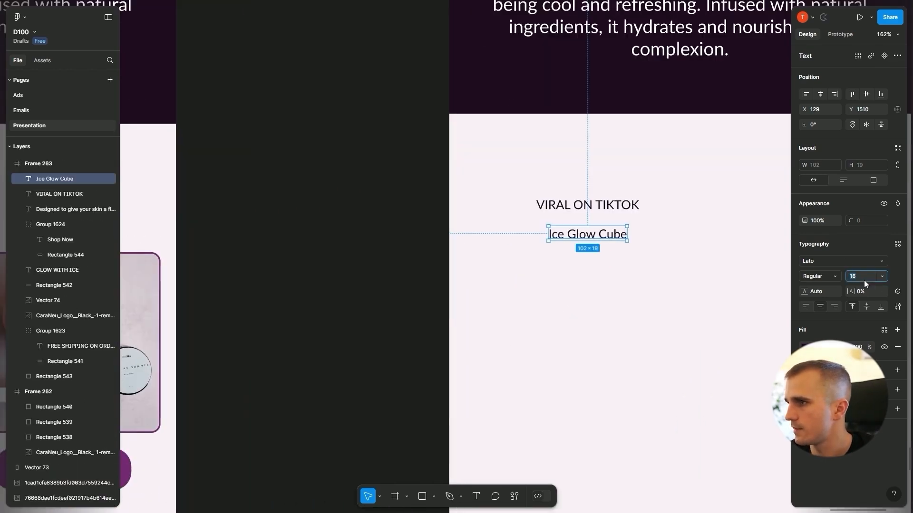
{"action": "key", "text": "Return"}
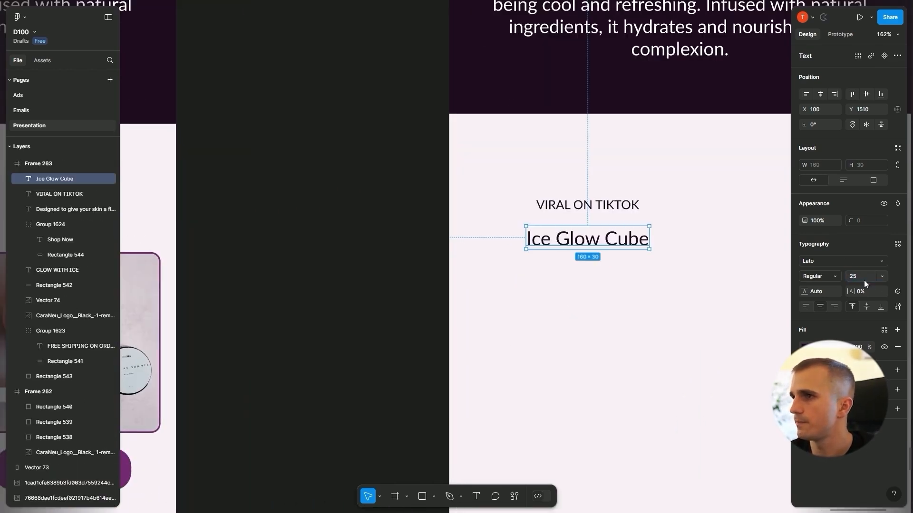
{"action": "left_click", "coordinate": [417, 305]}
Step: Place the loose ice glow cube photo below the product title in the new email, about 204 × 189 in size
{"action": "scroll", "coordinate": [485, 288], "scroll_direction": "down", "scroll_amount": 5}
{"action": "scroll", "coordinate": [485, 288], "scroll_direction": "down", "scroll_amount": 5}
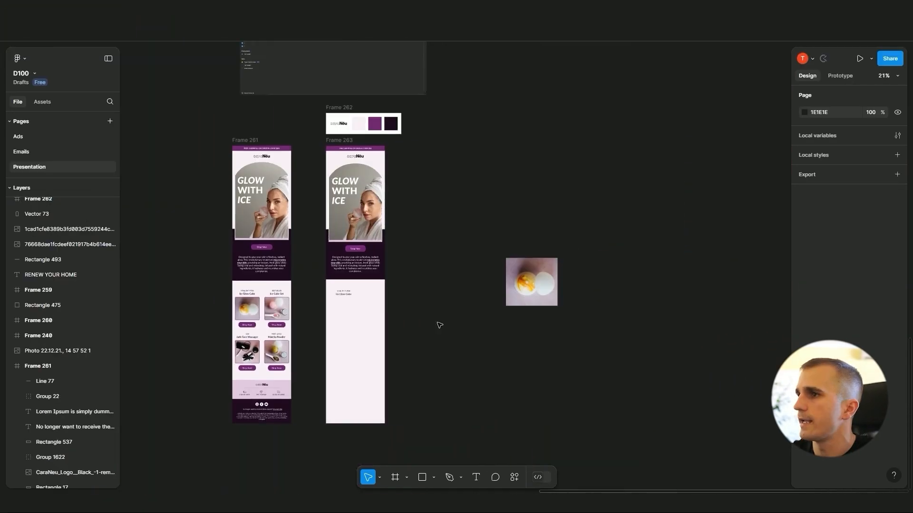
{"action": "scroll", "coordinate": [438, 322], "scroll_direction": "up", "scroll_amount": 3}
{"action": "scroll", "coordinate": [532, 289], "scroll_direction": "up", "scroll_amount": 1}
{"action": "left_click_drag", "start_coordinate": [504, 298], "coordinate": [590, 263]}
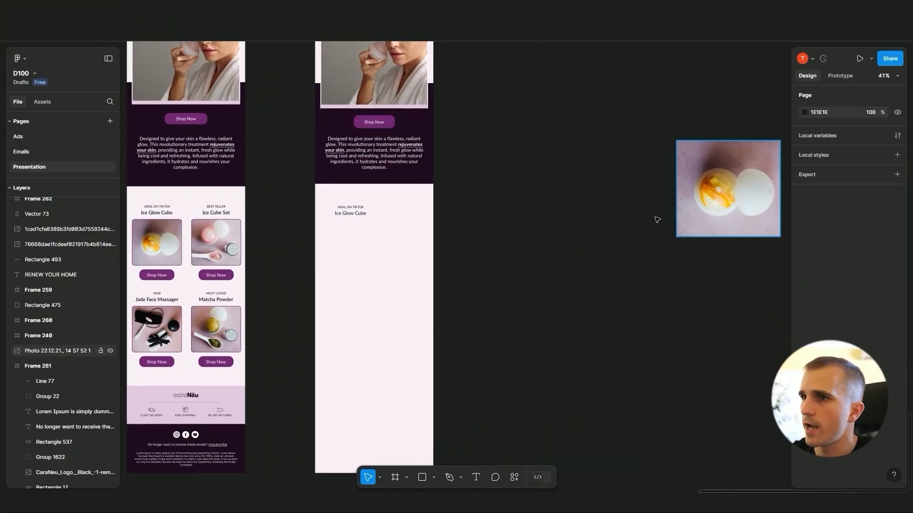
{"action": "left_click_drag", "start_coordinate": [696, 216], "coordinate": [355, 258]}
{"action": "scroll", "coordinate": [311, 265], "scroll_direction": "up", "scroll_amount": 5}
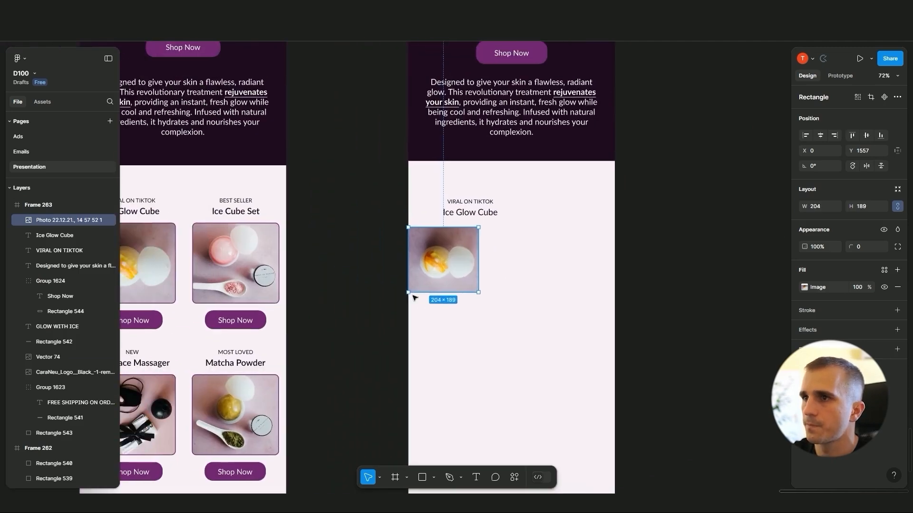
Step: Shift the ice glow cube photo to about X 43 and enlarge it proportionally to about 227 × 210
{"action": "left_click_drag", "start_coordinate": [414, 298], "coordinate": [427, 298]}
{"action": "left_click_drag", "start_coordinate": [458, 271], "coordinate": [474, 271]}
{"action": "left_click_drag", "start_coordinate": [423, 299], "coordinate": [498, 293]}
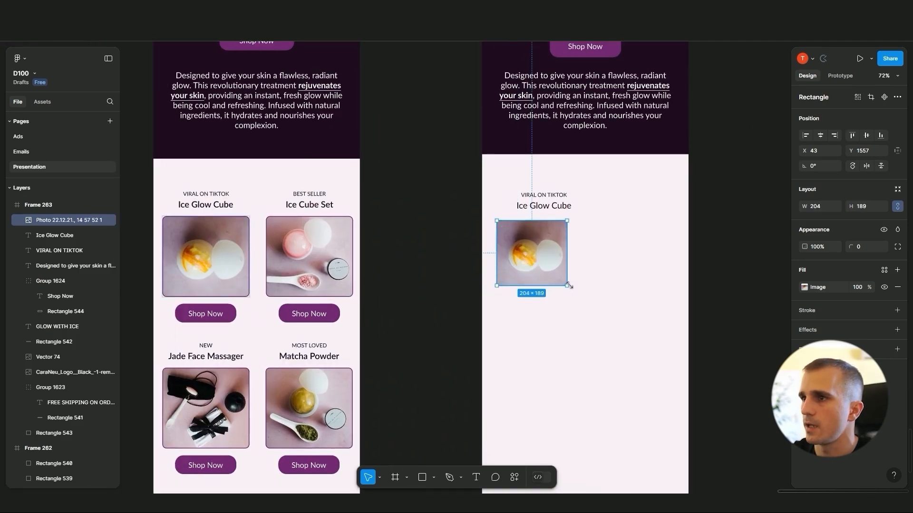
{"action": "left_click_drag", "start_coordinate": [569, 285], "coordinate": [574, 290]}
Step: Align the new email's product photo, "Ice Glow Cube" title and "VIRAL ON TIKTOK" tag on a common horizontal centre
{"action": "left_click", "coordinate": [547, 206], "text": "shift"}
{"action": "left_click", "coordinate": [543, 195], "text": "shift"}
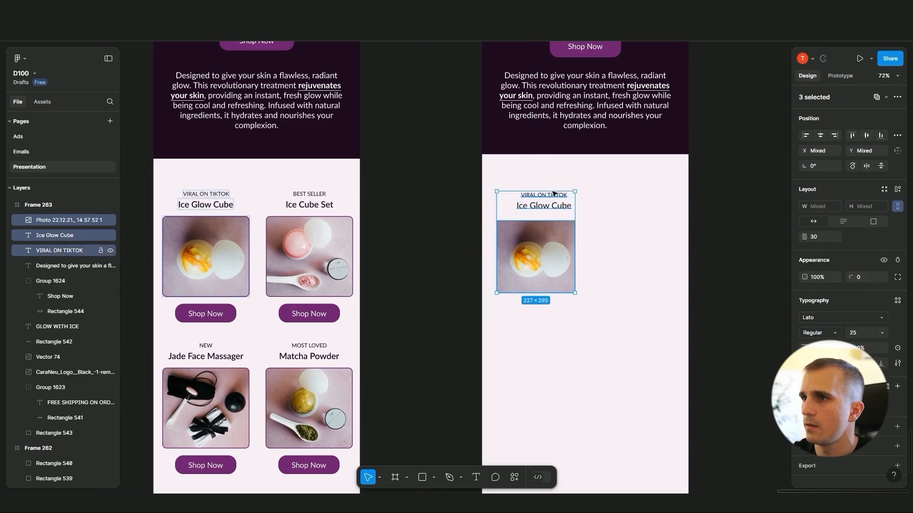
{"action": "left_click", "coordinate": [437, 273]}
Step: Make the "Ice Glow Cube" title SemiBold and shift the tag, title and photo together, placing the photo at about X 32
{"action": "scroll", "coordinate": [464, 265], "scroll_direction": "up", "scroll_amount": 2}
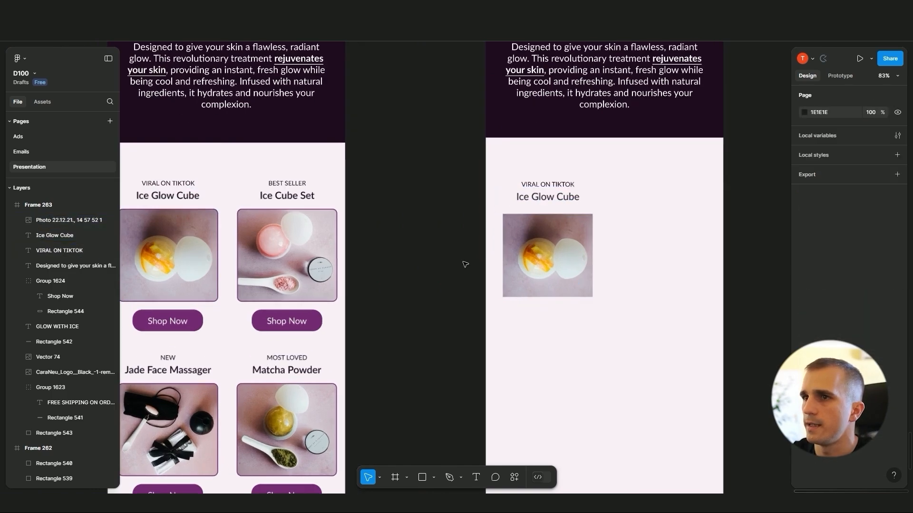
{"action": "left_click_drag", "start_coordinate": [465, 265], "coordinate": [526, 292]}
{"action": "left_click", "coordinate": [637, 309]}
{"action": "left_click_drag", "start_coordinate": [686, 344], "coordinate": [566, 186]}
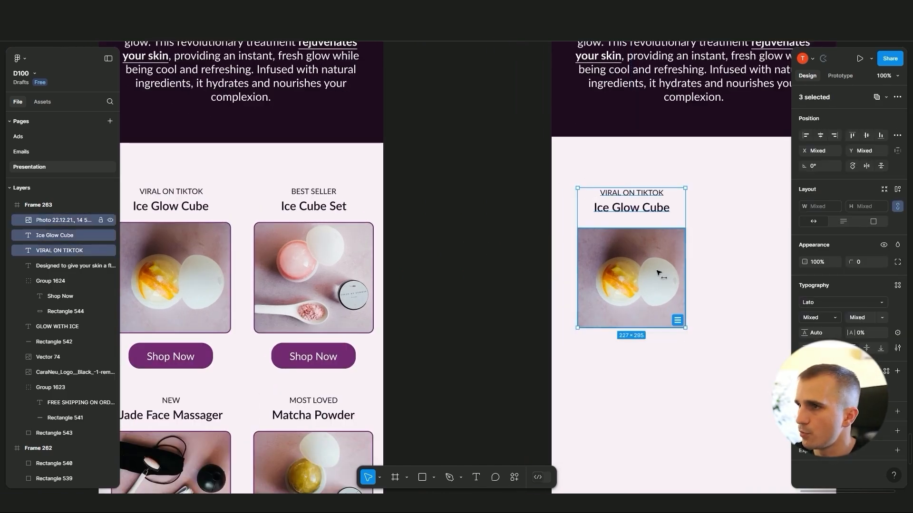
{"action": "left_click_drag", "start_coordinate": [659, 270], "coordinate": [648, 270]}
{"action": "left_click", "coordinate": [657, 392]}
Step: Add a stroke to the new email's ice glow cube photo, following the bordered product photos in the example
{"action": "left_click_drag", "start_coordinate": [607, 373], "coordinate": [688, 361]}
{"action": "scroll", "coordinate": [457, 346], "scroll_direction": "up", "scroll_amount": 2}
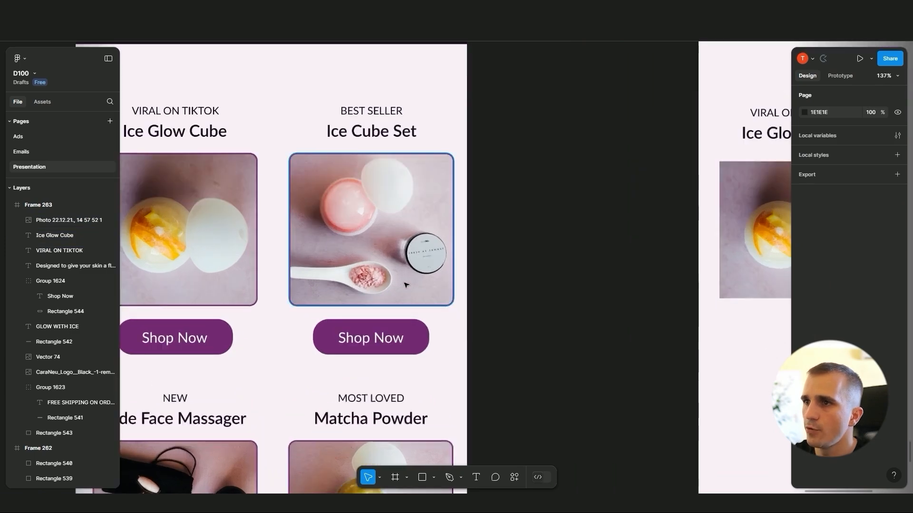
{"action": "left_click_drag", "start_coordinate": [443, 247], "coordinate": [473, 357]}
{"action": "scroll", "coordinate": [479, 238], "scroll_direction": "down", "scroll_amount": 1}
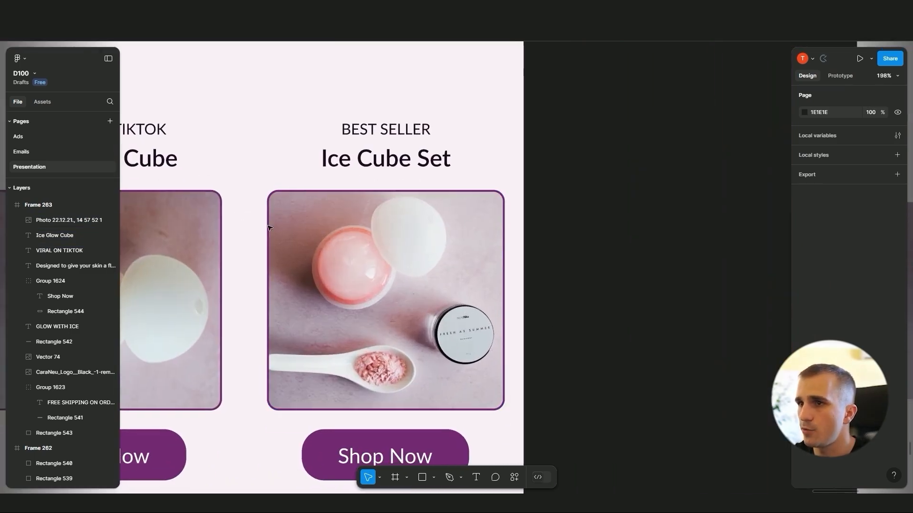
{"action": "scroll", "coordinate": [501, 329], "scroll_direction": "right", "scroll_amount": 5}
{"action": "scroll", "coordinate": [501, 329], "scroll_direction": "down", "scroll_amount": 5}
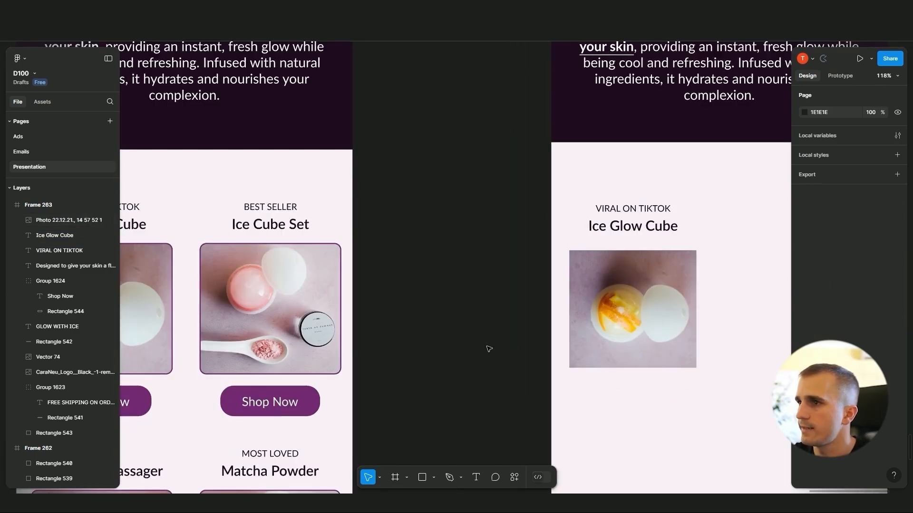
{"action": "left_click", "coordinate": [665, 336]}
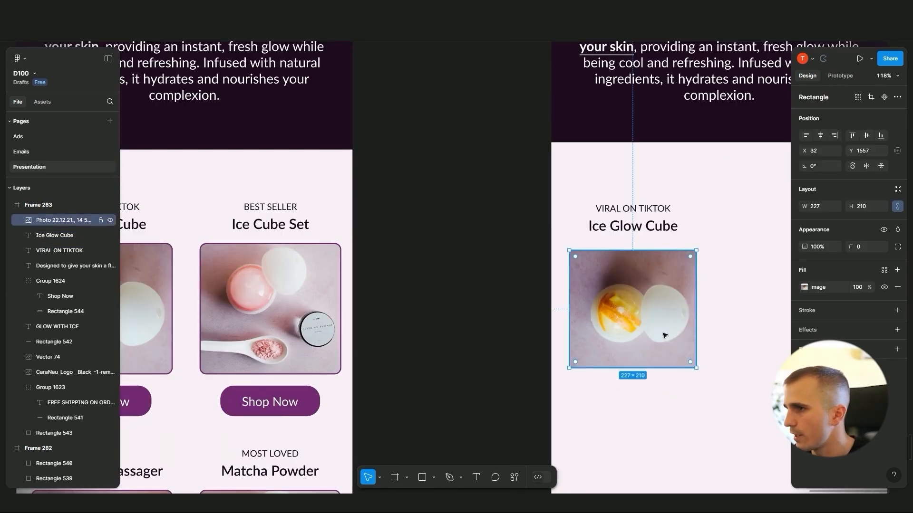
{"action": "left_click", "coordinate": [812, 312]}
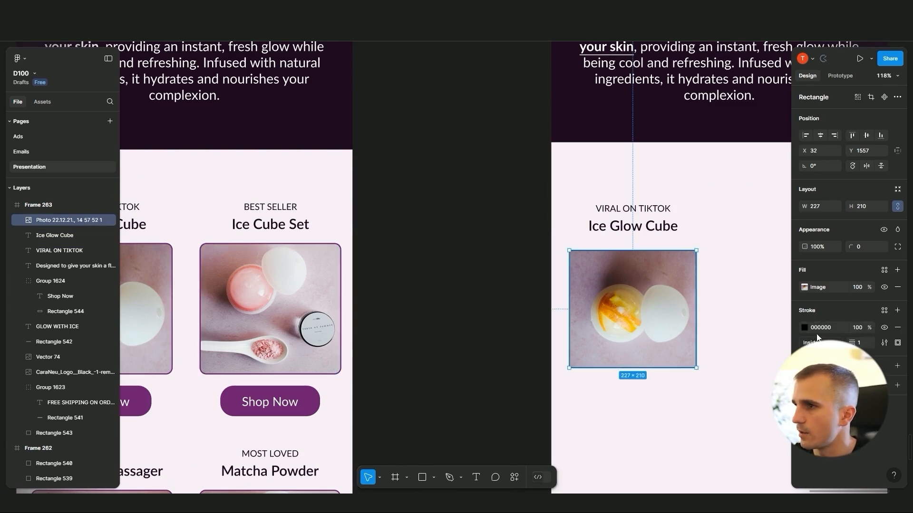
Step: Set the photo's stroke colour to 742974, taken from the example's Ice Cube Set photo
{"action": "left_click", "coordinate": [270, 309]}
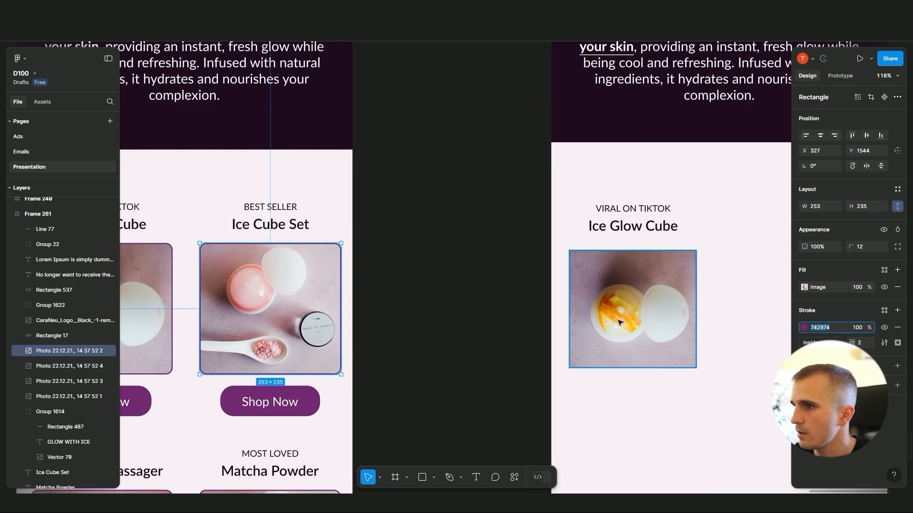
{"action": "left_click", "coordinate": [633, 309]}
{"action": "left_click", "coordinate": [823, 328]}
{"action": "type", "text": "742974"}
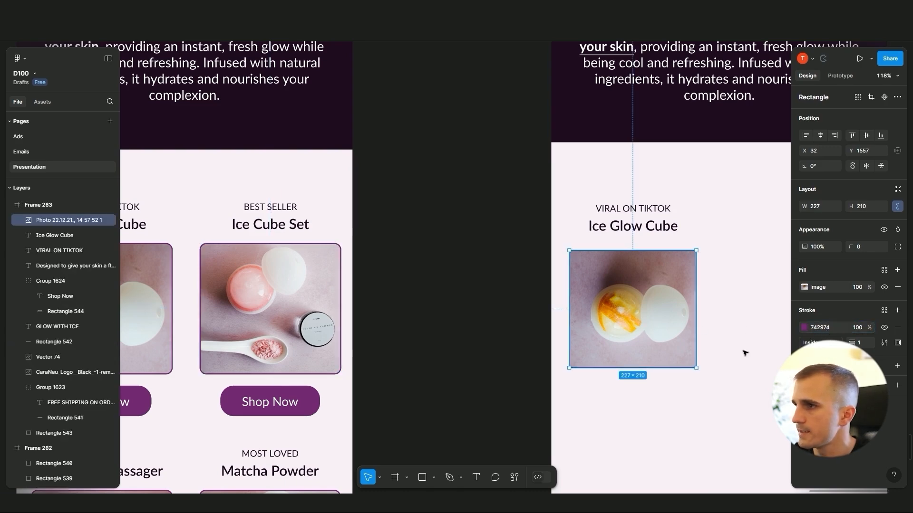
{"action": "left_click", "coordinate": [433, 363]}
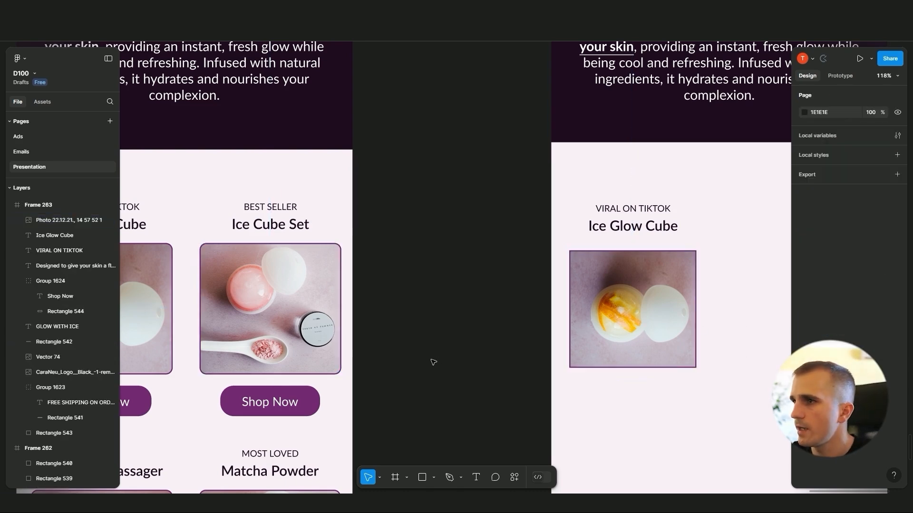
Step: Give the ice glow cube photo stroke weight 2, corner radius 12 and a size of about 237 × 219, following the example
{"action": "left_click", "coordinate": [656, 338]}
{"action": "left_click", "coordinate": [367, 310]}
{"action": "left_click", "coordinate": [323, 319]}
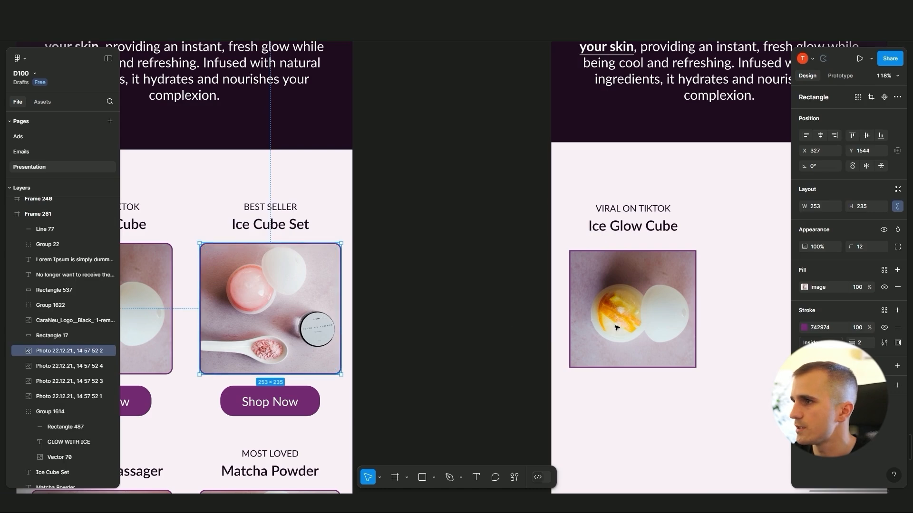
{"action": "left_click", "coordinate": [632, 327]}
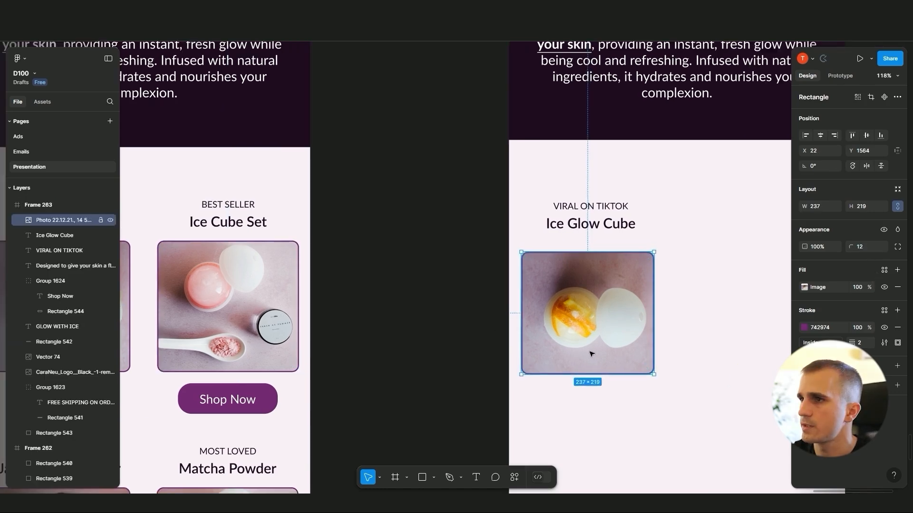
{"action": "left_click_drag", "start_coordinate": [590, 352], "coordinate": [594, 346]}
{"action": "left_click", "coordinate": [697, 314]}
Step: Duplicate the new email's Shop Now button from the dark section to below the ice glow cube photo, about 207 × 66
{"action": "scroll", "coordinate": [697, 313], "scroll_direction": "down", "scroll_amount": 2}
{"action": "scroll", "coordinate": [587, 314], "scroll_direction": "down", "scroll_amount": 4}
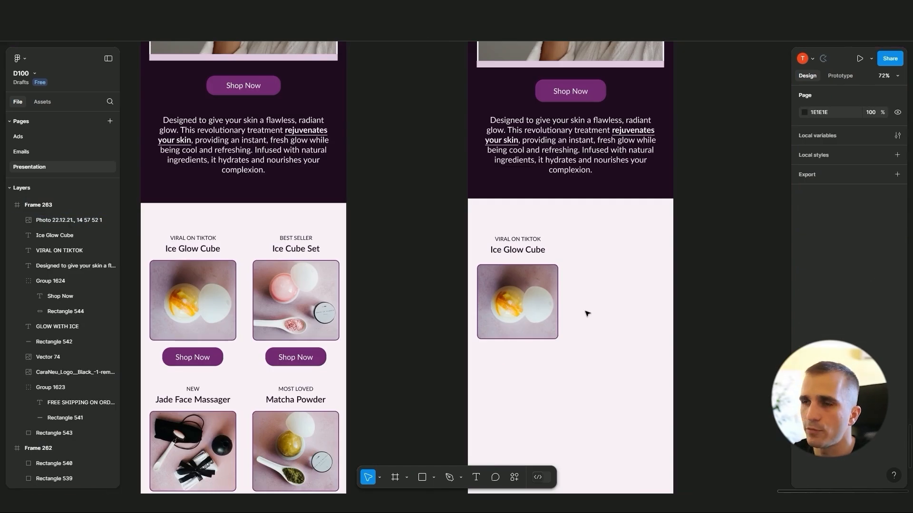
{"action": "left_click_drag", "start_coordinate": [570, 93], "coordinate": [525, 354]}
{"action": "scroll", "coordinate": [525, 355], "scroll_direction": "up", "scroll_amount": 5}
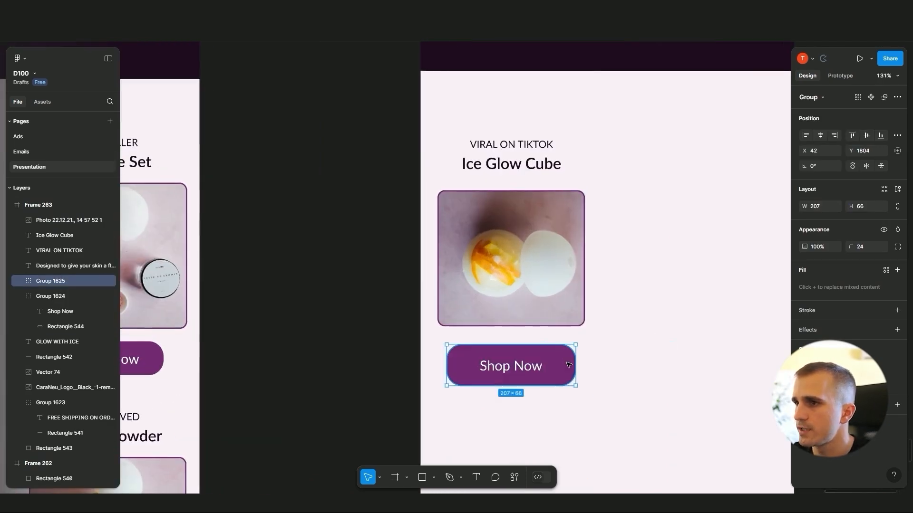
Step: Reduce the duplicated button's background to 51 high and centre its "Shop Now" label vertically on it
{"action": "scroll", "coordinate": [523, 382], "scroll_direction": "up", "scroll_amount": 5}
{"action": "double_click", "coordinate": [514, 382]}
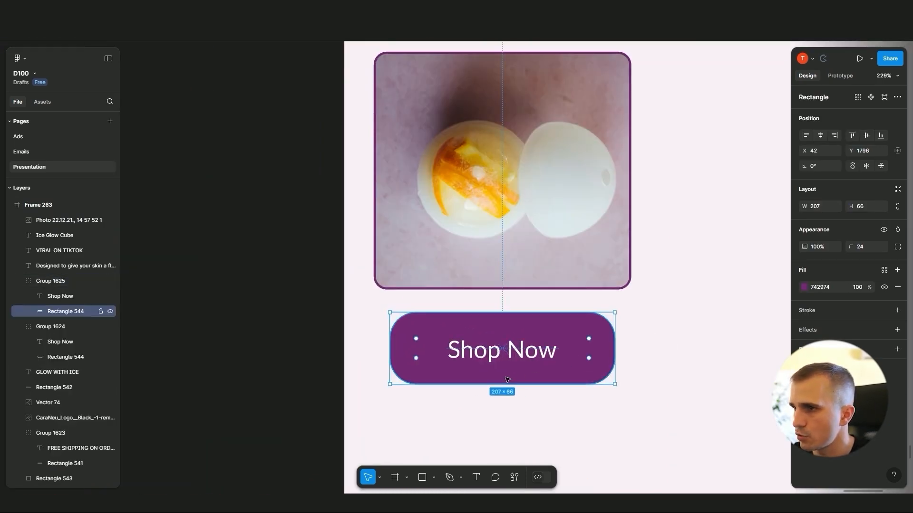
{"action": "left_click_drag", "start_coordinate": [511, 380], "coordinate": [512, 367]}
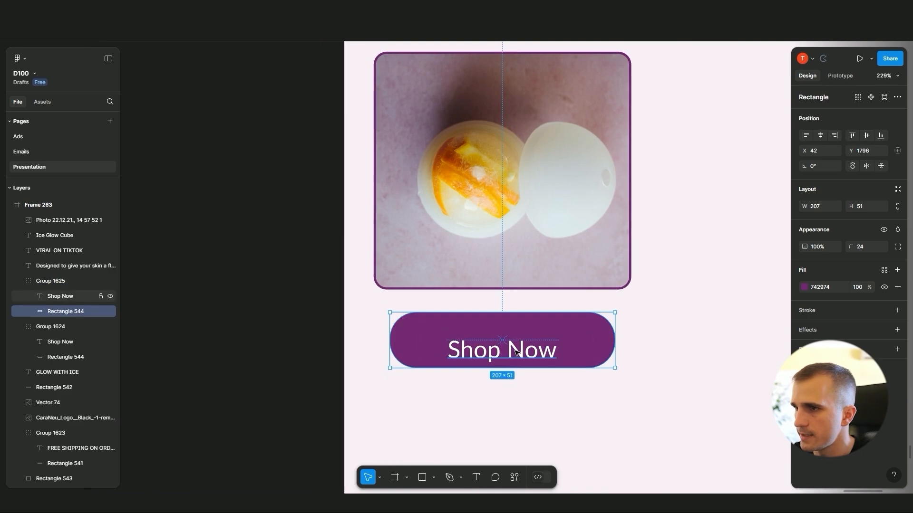
{"action": "left_click", "coordinate": [503, 353]}
{"action": "key", "text": "alt+v"}
{"action": "left_click", "coordinate": [554, 414]}
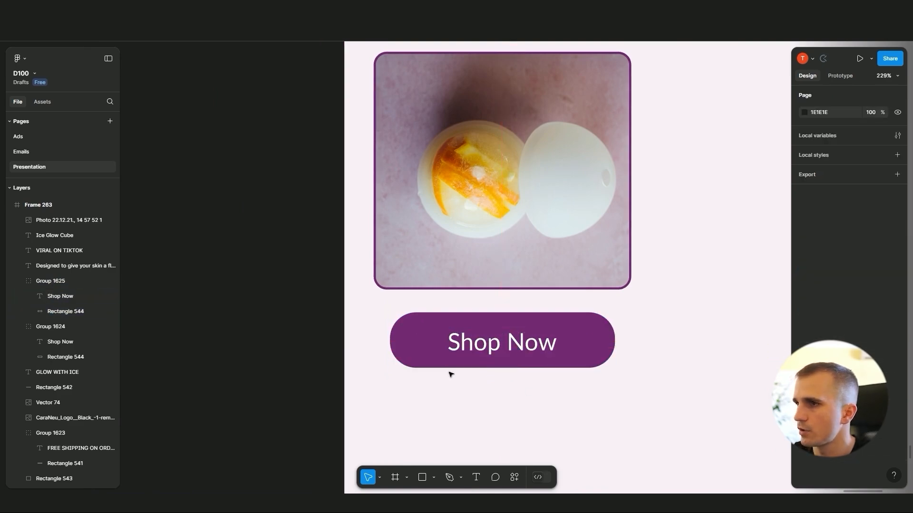
Step: Replace the hand-built Ice Glow Cube block with the example's tag, title, photo and Shop Now button
{"action": "scroll", "coordinate": [451, 374], "scroll_direction": "down", "scroll_amount": 10}
{"action": "scroll", "coordinate": [475, 371], "scroll_direction": "left", "scroll_amount": 5}
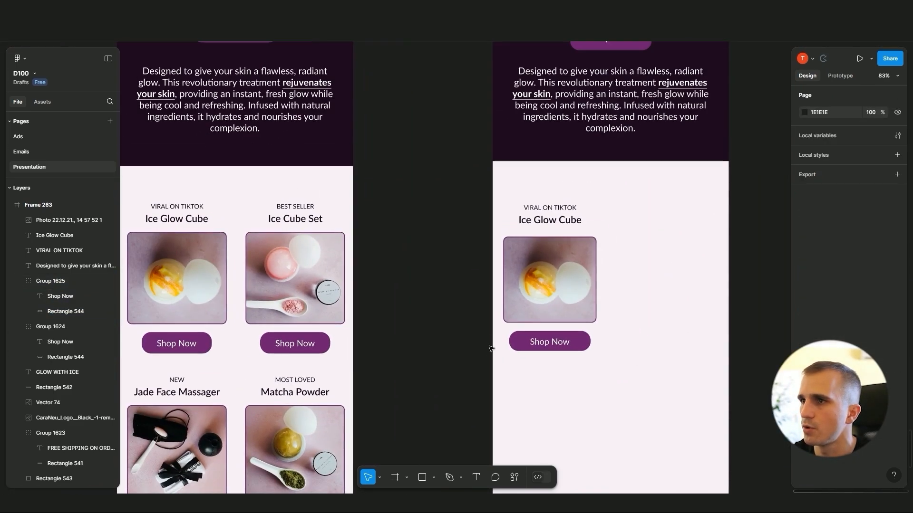
{"action": "left_click_drag", "start_coordinate": [432, 179], "coordinate": [614, 384]}
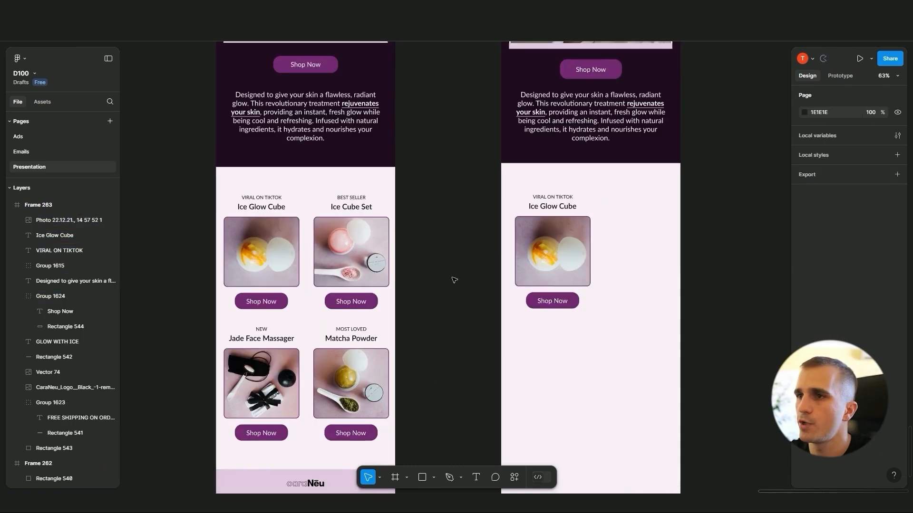
Step: Copy the example's "BEST SELLER" Ice Cube Set block with its photo and button into the new email beside Ice Glow Cube
{"action": "left_click_drag", "start_coordinate": [454, 279], "coordinate": [464, 243]}
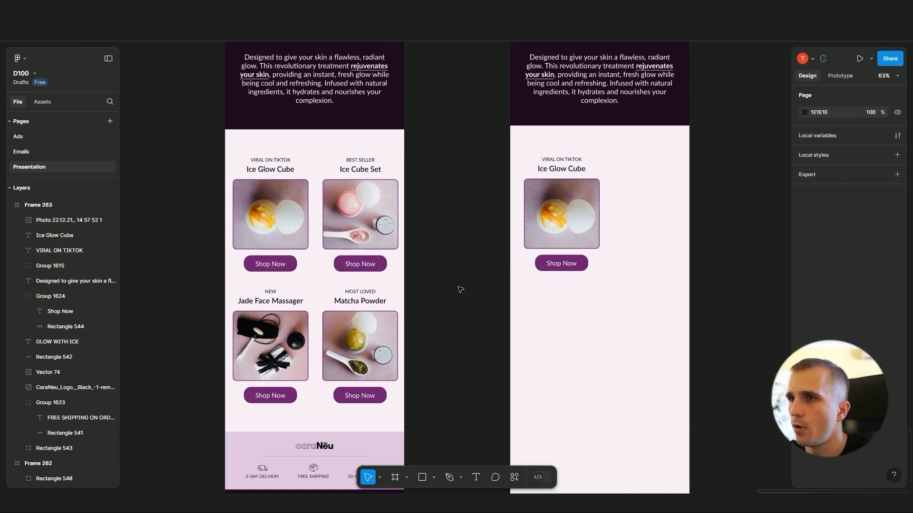
{"action": "scroll", "coordinate": [426, 294], "scroll_direction": "left", "scroll_amount": 3}
{"action": "left_click_drag", "start_coordinate": [349, 140], "coordinate": [463, 269]}
{"action": "left_click", "coordinate": [691, 236]}
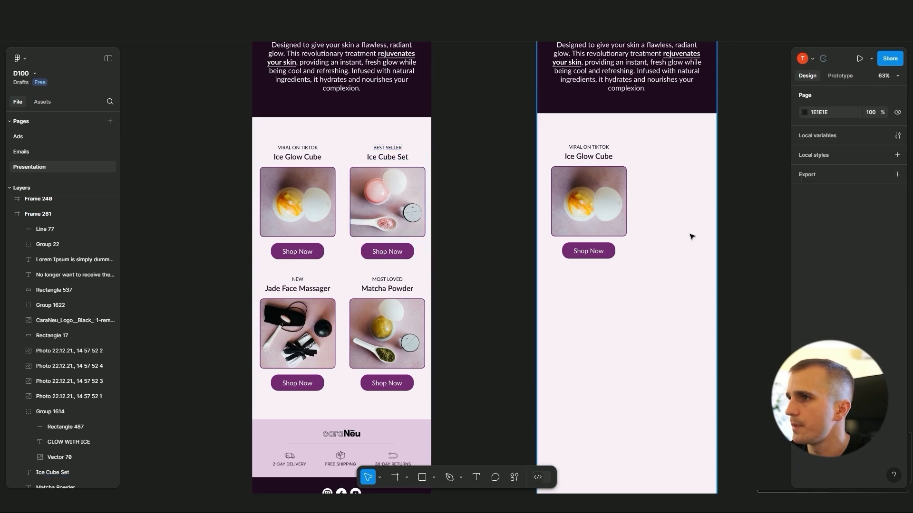
{"action": "left_click", "coordinate": [691, 236]}
{"action": "key", "text": "ctrl+v"}
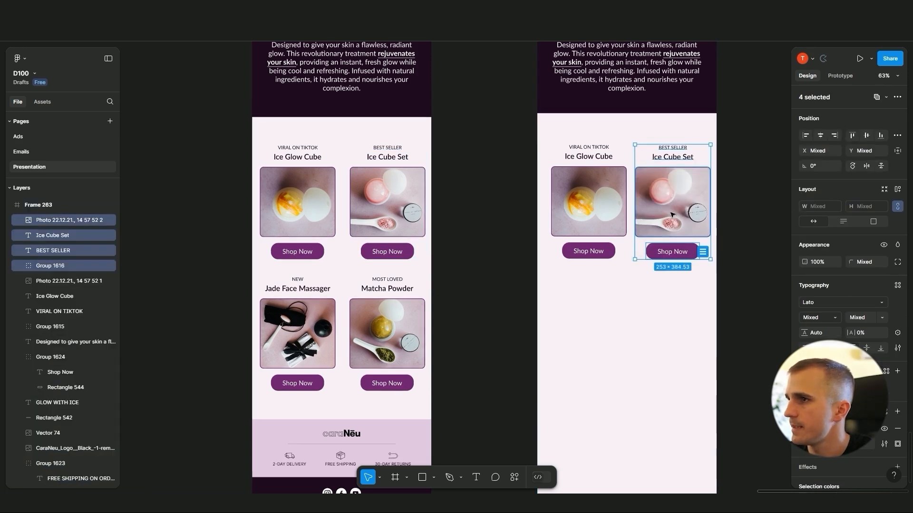
Step: Copy the example's Jade Face Massager and Matcha Powder blocks into the new email as the second product row
{"action": "left_click", "coordinate": [491, 328]}
{"action": "left_click_drag", "start_coordinate": [433, 275], "coordinate": [227, 393]}
{"action": "key", "text": "ctrl+c"}
{"action": "left_click", "coordinate": [654, 342]}
{"action": "key", "text": "ctrl+v"}
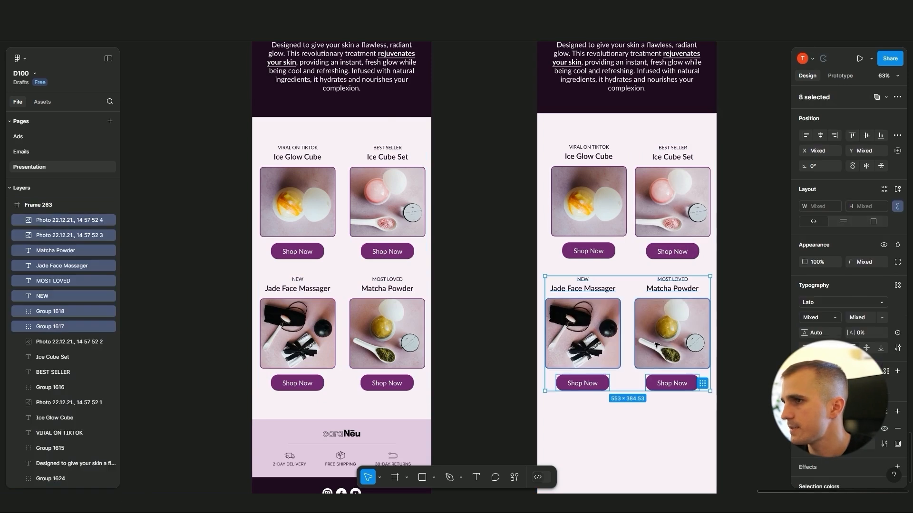
Step: Align the tags, titles, photos and buttons on a shared horizontal centre within each of the new email's two product columns
{"action": "left_click", "coordinate": [748, 289]}
{"action": "scroll", "coordinate": [748, 289], "scroll_direction": "down", "scroll_amount": 2}
{"action": "scroll", "coordinate": [747, 290], "scroll_direction": "right", "scroll_amount": 2}
{"action": "scroll", "coordinate": [713, 263], "scroll_direction": "up", "scroll_amount": 1}
{"action": "scroll", "coordinate": [713, 263], "scroll_direction": "right", "scroll_amount": 2}
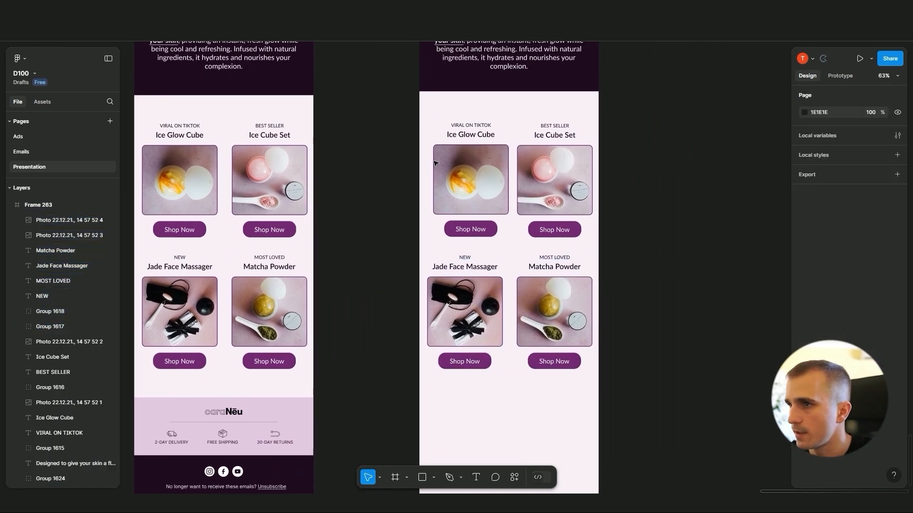
{"action": "left_click_drag", "start_coordinate": [407, 115], "coordinate": [509, 375]}
{"action": "key", "text": "alt+h"}
{"action": "left_click", "coordinate": [591, 344]}
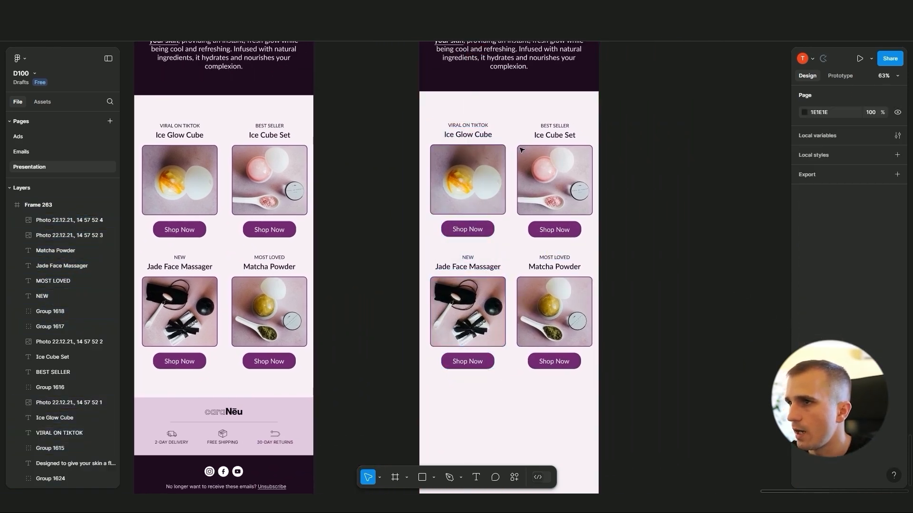
{"action": "left_click_drag", "start_coordinate": [618, 422], "coordinate": [516, 119]}
{"action": "key", "text": "alt+h"}
{"action": "left_click", "coordinate": [660, 301]}
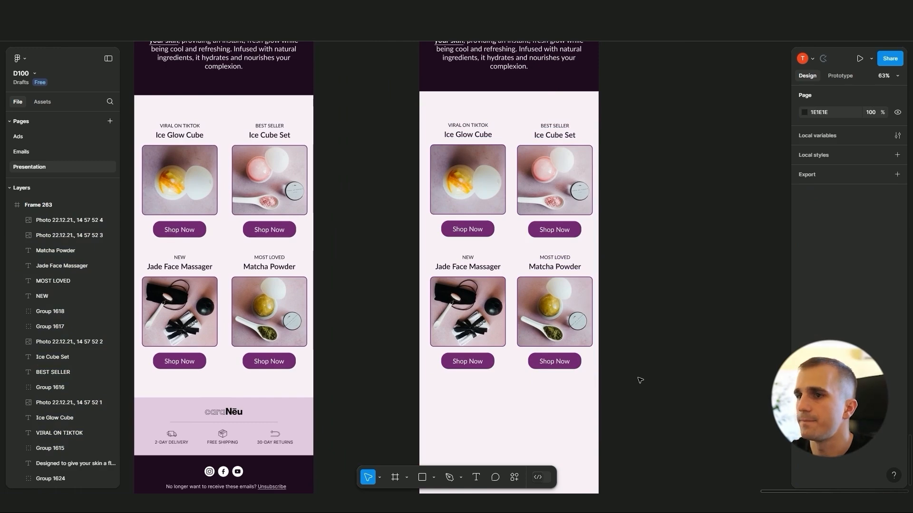
Step: Draw a full-width footer band below the new email's product grid and fill it with the example band's light purple
{"action": "scroll", "coordinate": [640, 380], "scroll_direction": "down", "scroll_amount": 1}
{"action": "scroll", "coordinate": [640, 380], "scroll_direction": "left", "scroll_amount": 1}
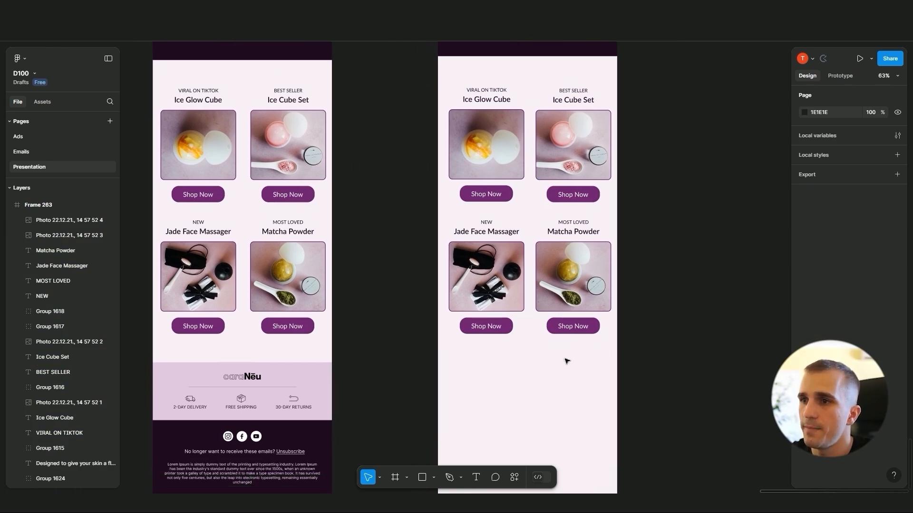
{"action": "left_click_drag", "start_coordinate": [403, 316], "coordinate": [466, 247]}
{"action": "scroll", "coordinate": [381, 308], "scroll_direction": "up", "scroll_amount": 2}
{"action": "left_click_drag", "start_coordinate": [366, 315], "coordinate": [443, 294]}
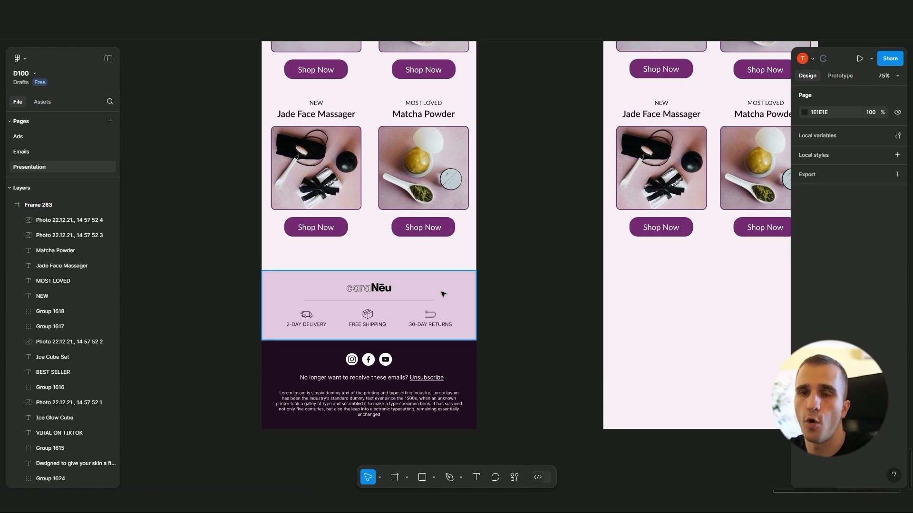
{"action": "scroll", "coordinate": [432, 285], "scroll_direction": "up", "scroll_amount": 3}
{"action": "scroll", "coordinate": [560, 279], "scroll_direction": "down", "scroll_amount": 2}
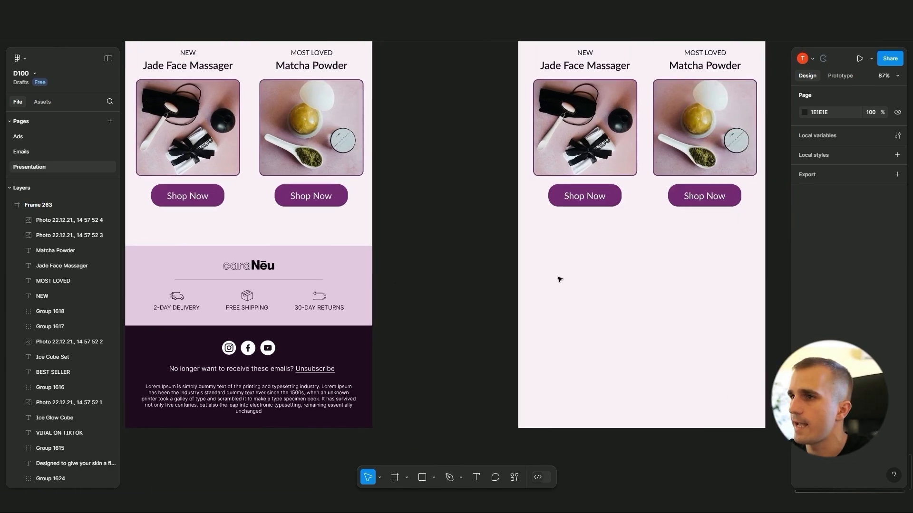
{"action": "left_click_drag", "start_coordinate": [528, 255], "coordinate": [750, 307]}
{"action": "left_click_drag", "start_coordinate": [732, 299], "coordinate": [723, 299]}
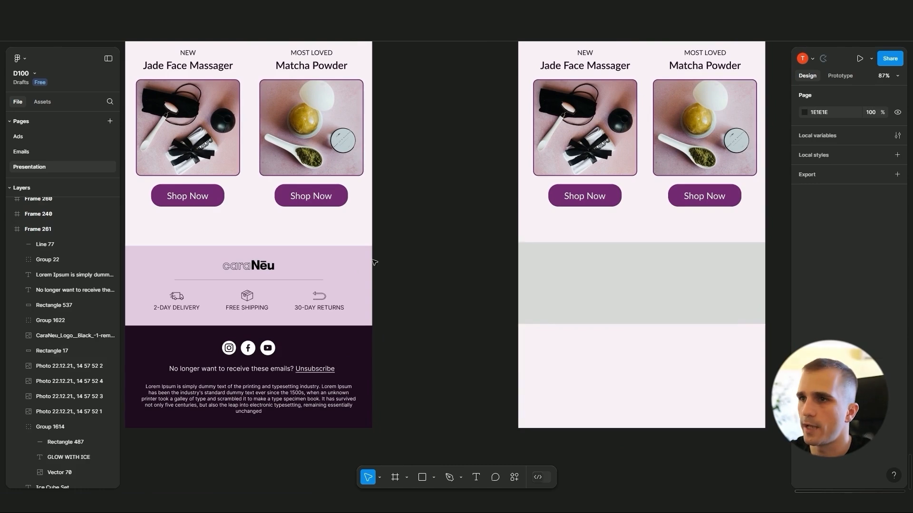
{"action": "left_click", "coordinate": [363, 265]}
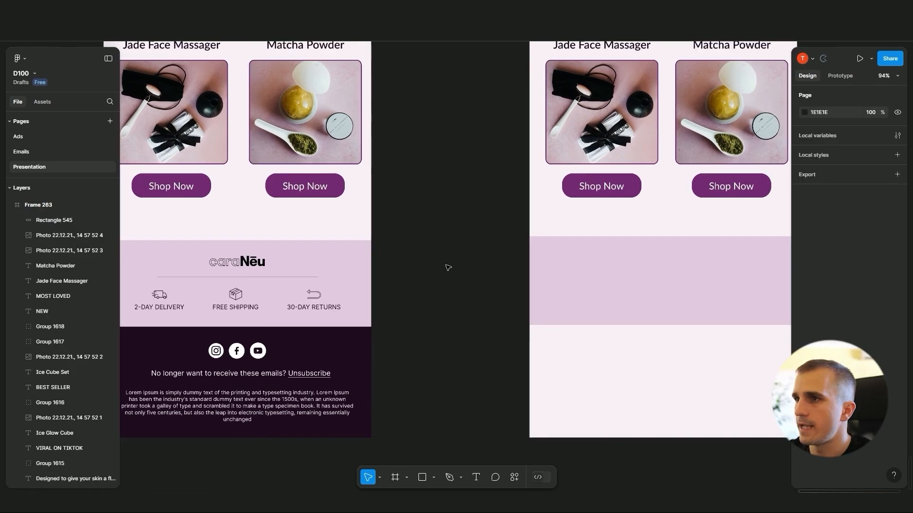
Step: Copy the example footer's caraNēu logo into the upper part of the new light purple band
{"action": "scroll", "coordinate": [309, 309], "scroll_direction": "up", "scroll_amount": 2}
{"action": "left_click", "coordinate": [299, 316]}
{"action": "scroll", "coordinate": [553, 317], "scroll_direction": "down", "scroll_amount": 3}
{"action": "scroll", "coordinate": [552, 316], "scroll_direction": "up", "scroll_amount": 3}
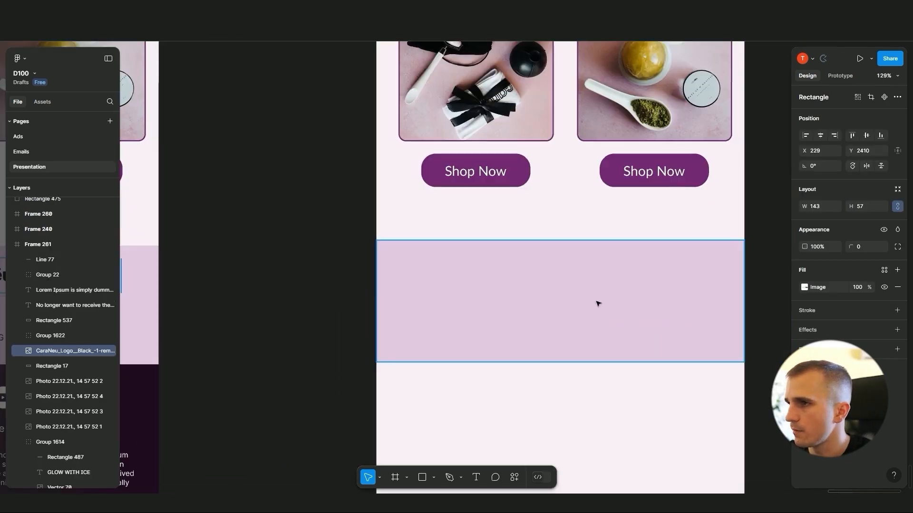
{"action": "left_click", "coordinate": [587, 312]}
{"action": "key", "text": "ctrl+v"}
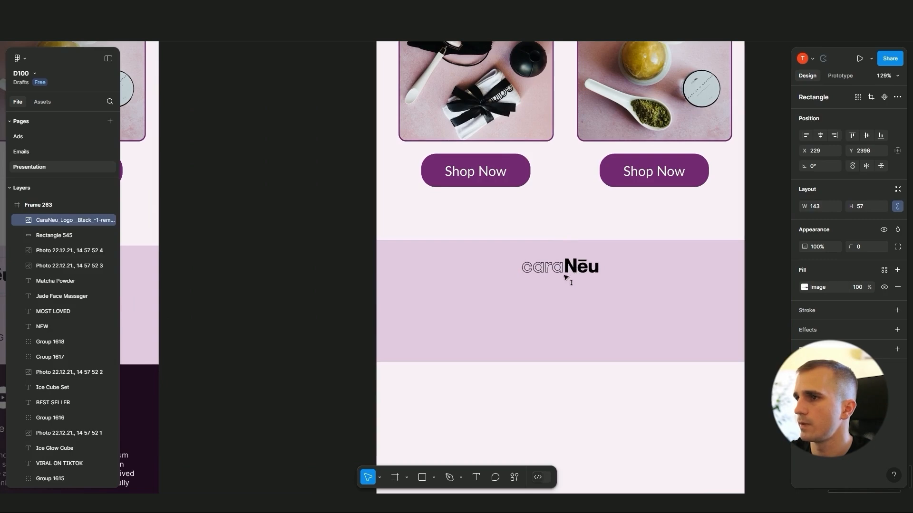
{"action": "left_click", "coordinate": [316, 340]}
Step: Draw a horizontal divider line 323 wide beneath the new footer logo and centre it in the email
{"action": "scroll", "coordinate": [314, 277], "scroll_direction": "left", "scroll_amount": 5}
{"action": "scroll", "coordinate": [314, 277], "scroll_direction": "up", "scroll_amount": 3}
{"action": "scroll", "coordinate": [383, 279], "scroll_direction": "left", "scroll_amount": 4}
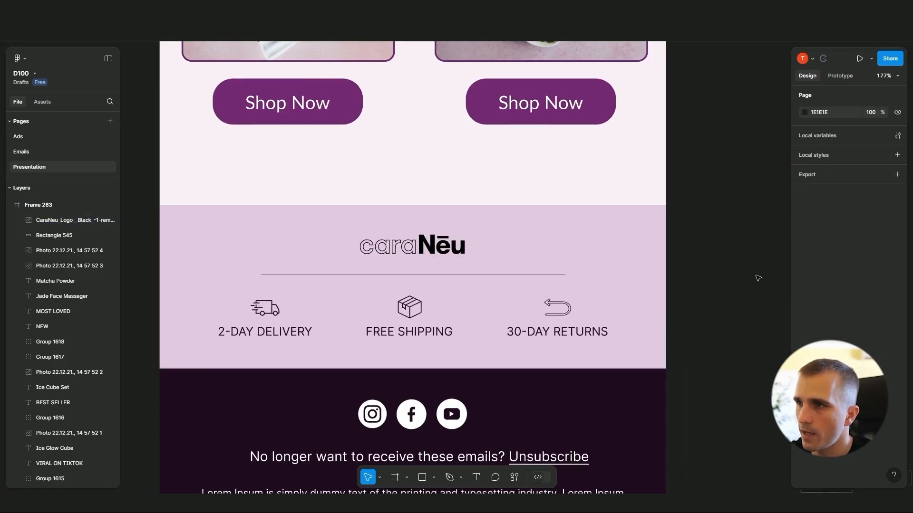
{"action": "scroll", "coordinate": [402, 305], "scroll_direction": "left", "scroll_amount": 5}
{"action": "scroll", "coordinate": [402, 305], "scroll_direction": "down", "scroll_amount": 2}
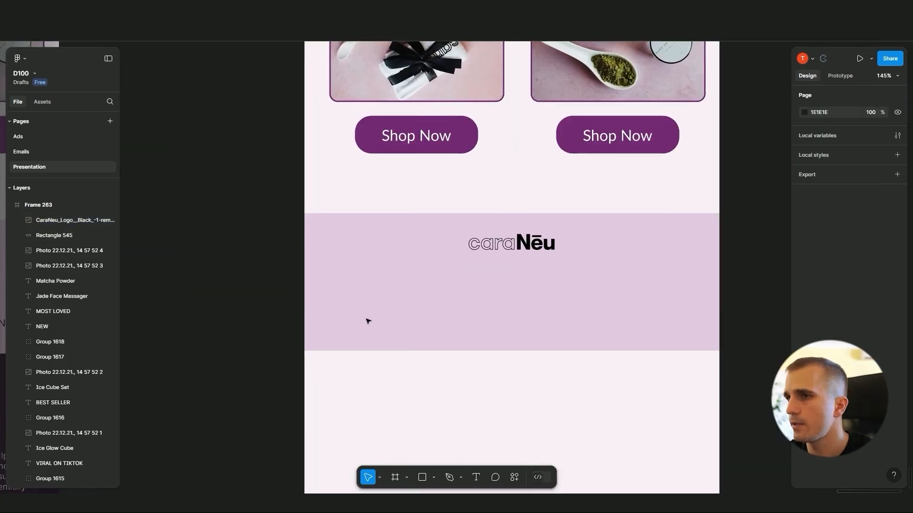
{"action": "key", "text": "l"}
{"action": "mouse_move", "coordinate": [372, 274]}
{"action": "left_mouse_down"}
{"action": "mouse_move", "coordinate": [586, 290]}
{"action": "mouse_move", "coordinate": [624, 274]}
{"action": "left_mouse_up"}
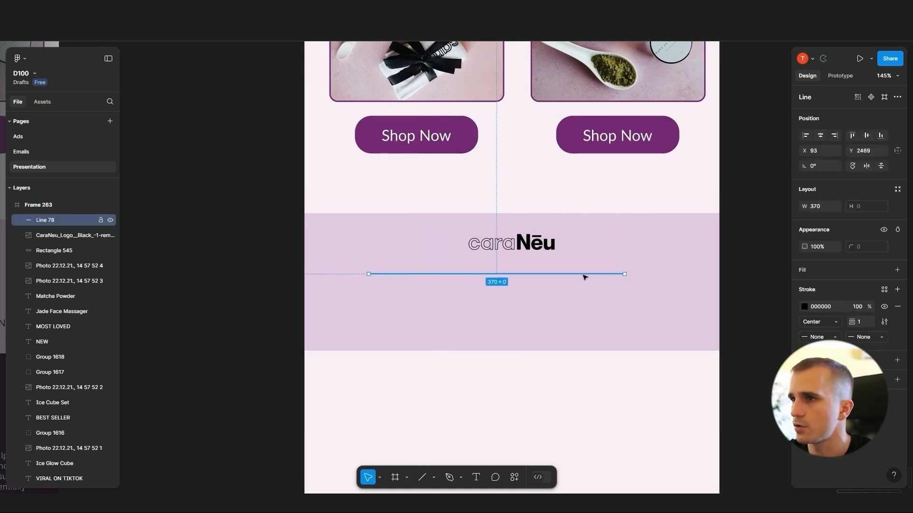
{"action": "key", "text": "alt+h"}
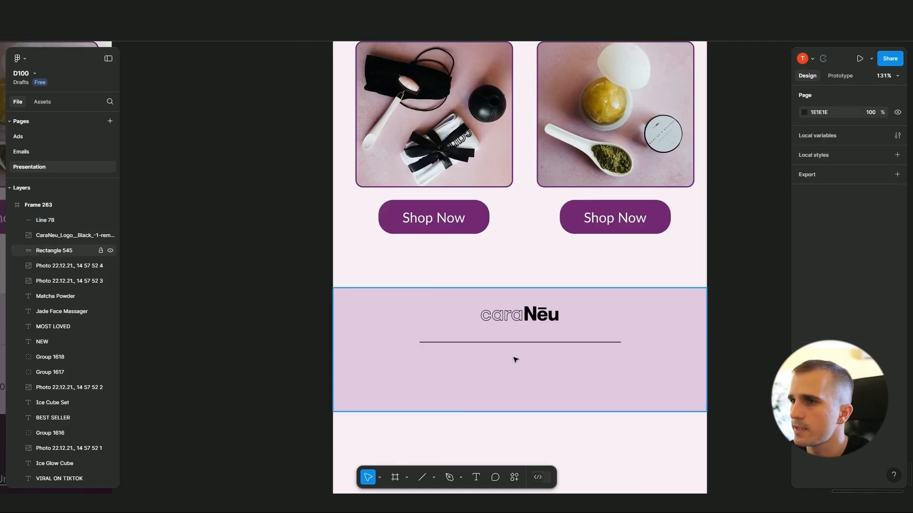
Step: Match the new divider's stroke to the example's line, using colour 210C21 at 30% opacity
{"action": "scroll", "coordinate": [408, 342], "scroll_direction": "up", "scroll_amount": 1}
{"action": "left_click_drag", "start_coordinate": [407, 343], "coordinate": [520, 318]}
{"action": "scroll", "coordinate": [397, 302], "scroll_direction": "up", "scroll_amount": 1}
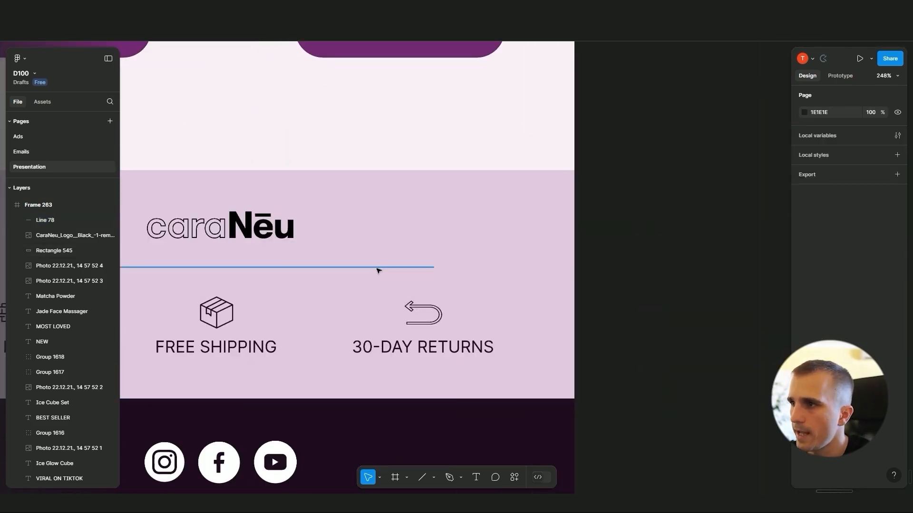
{"action": "left_click", "coordinate": [378, 268]}
{"action": "left_click_drag", "start_coordinate": [591, 360], "coordinate": [594, 360]}
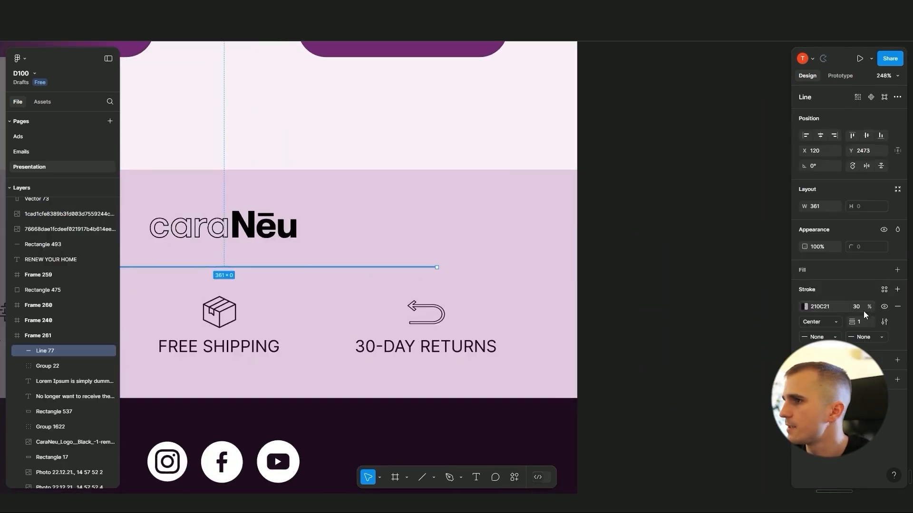
{"action": "left_click", "coordinate": [705, 300]}
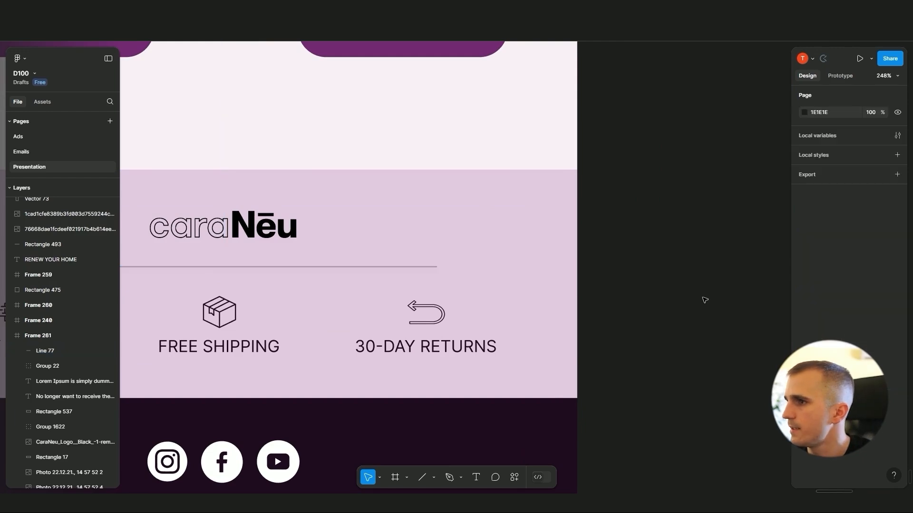
{"action": "scroll", "coordinate": [685, 291], "scroll_direction": "down", "scroll_amount": 3}
{"action": "scroll", "coordinate": [685, 291], "scroll_direction": "right", "scroll_amount": 5}
{"action": "left_click", "coordinate": [556, 315]}
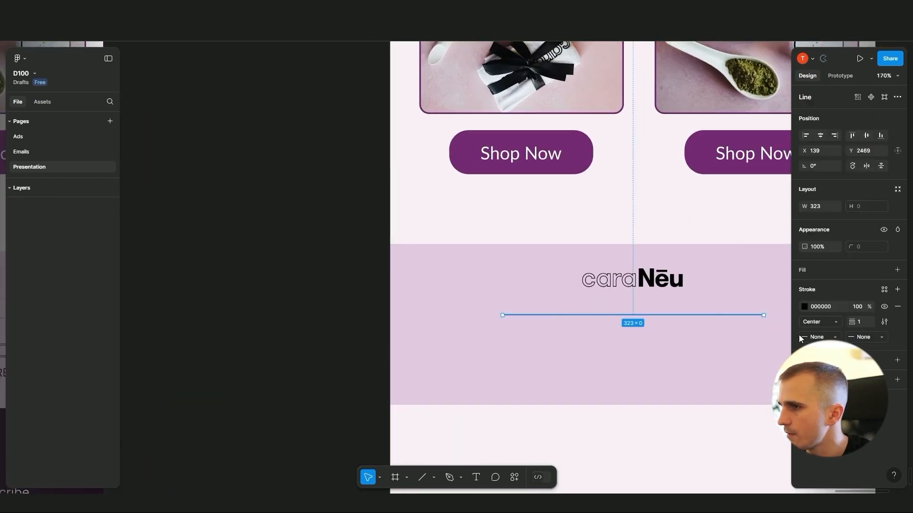
{"action": "type", "text": "210C21"}
{"action": "key", "text": "Return"}
{"action": "left_click", "coordinate": [857, 308]}
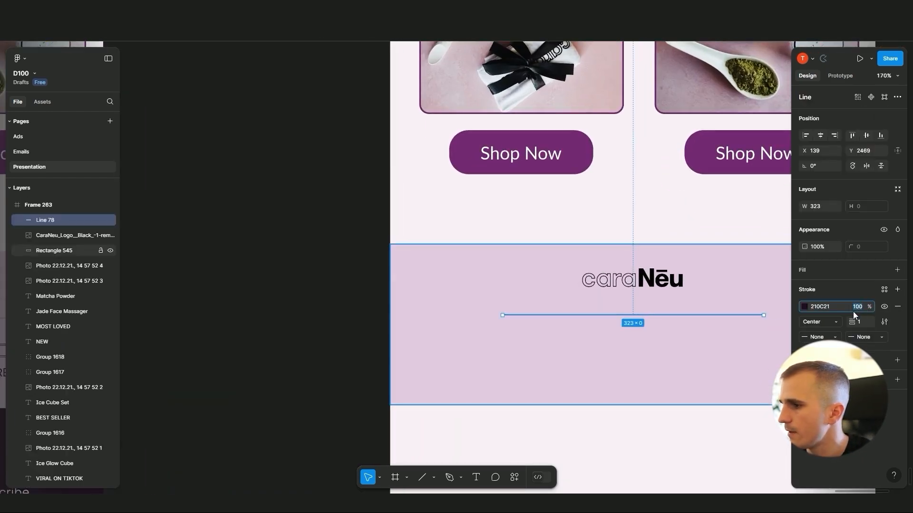
{"action": "type", "text": "30"}
{"action": "key", "text": "Return"}
{"action": "left_click", "coordinate": [354, 332]}
Step: Ungroup the example footer's row of delivery, shipping and returns items, including its 2-DAY DELIVERY item
{"action": "scroll", "coordinate": [349, 373], "scroll_direction": "down", "scroll_amount": 4}
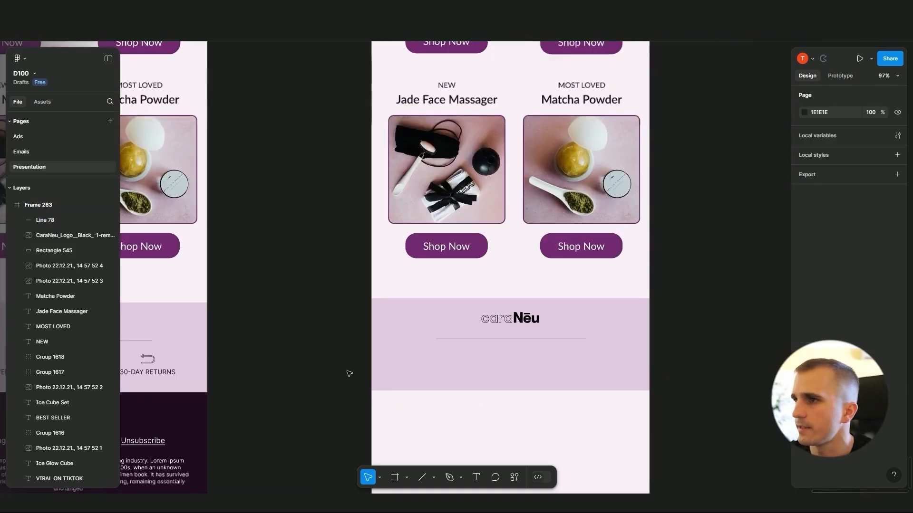
{"action": "scroll", "coordinate": [349, 373], "scroll_direction": "up", "scroll_amount": 2}
{"action": "left_click_drag", "start_coordinate": [349, 374], "coordinate": [436, 335]}
{"action": "scroll", "coordinate": [479, 308], "scroll_direction": "up", "scroll_amount": 2}
{"action": "scroll", "coordinate": [289, 319], "scroll_direction": "down", "scroll_amount": 3}
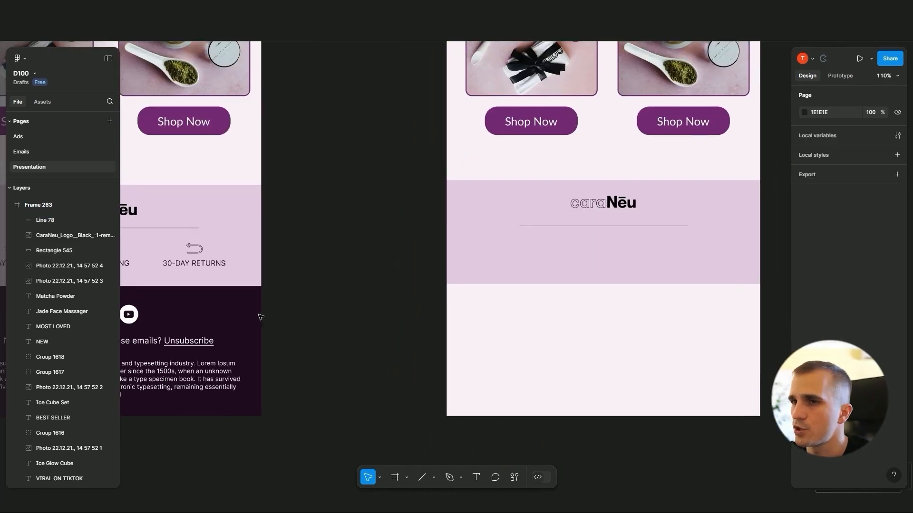
{"action": "left_click_drag", "start_coordinate": [260, 317], "coordinate": [526, 361]}
{"action": "scroll", "coordinate": [526, 361], "scroll_direction": "up", "scroll_amount": 2}
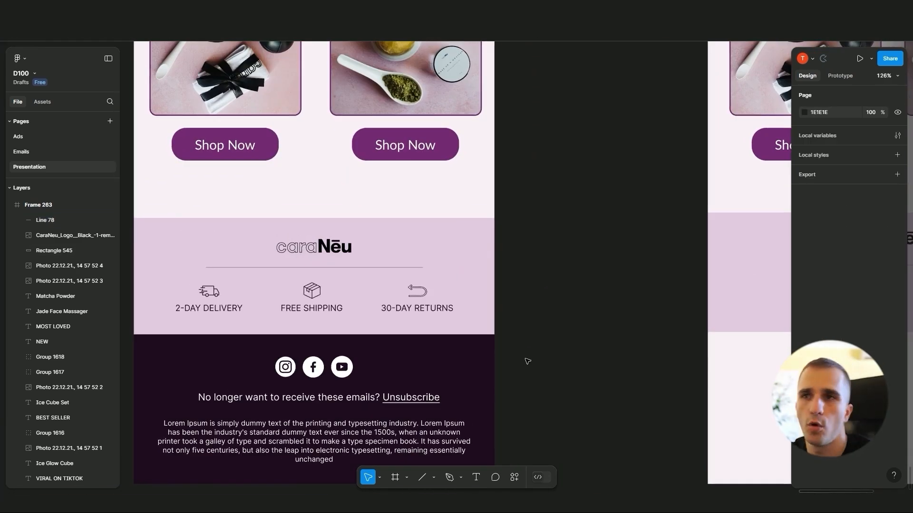
{"action": "left_click_drag", "start_coordinate": [526, 361], "coordinate": [573, 355]}
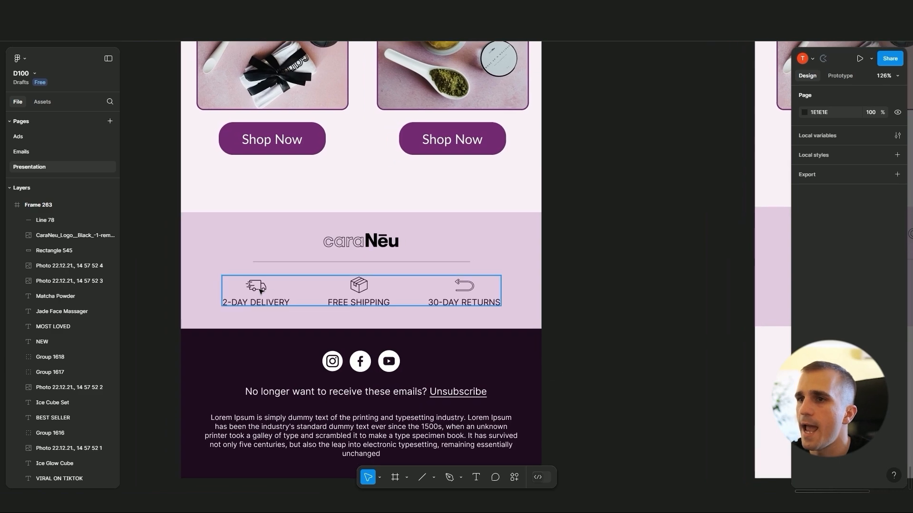
{"action": "left_click", "coordinate": [469, 295]}
{"action": "key", "text": "ctrl+shift+g"}
{"action": "left_click", "coordinate": [265, 286]}
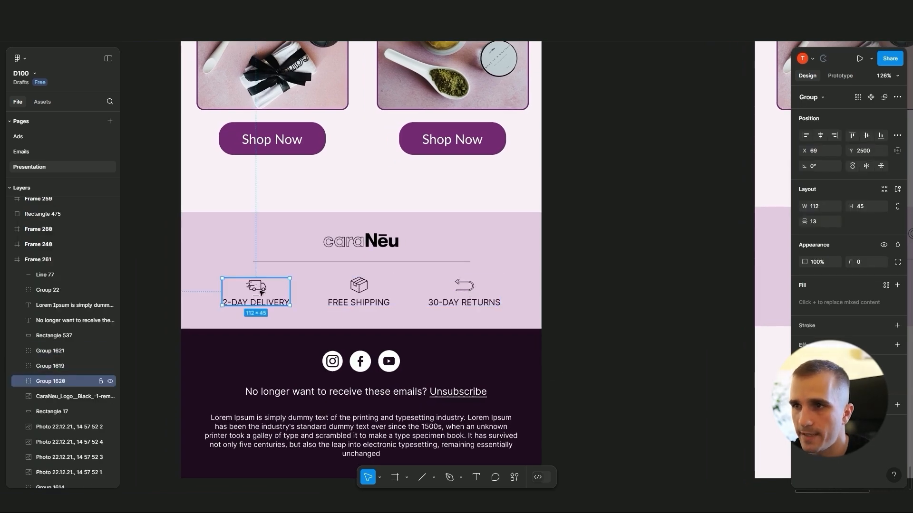
{"action": "key", "text": "Return"}
Step: Copy the example's delivery truck icon into the new footer band, below the divider line
{"action": "left_click", "coordinate": [257, 286]}
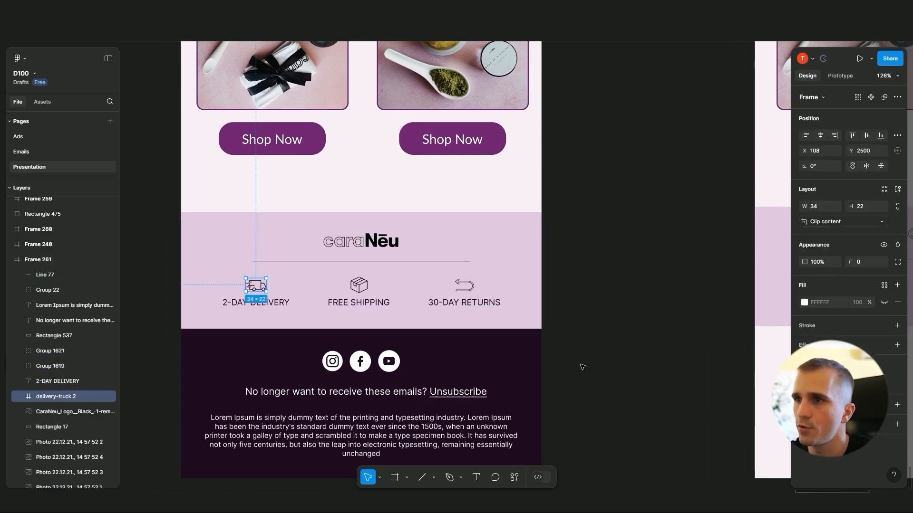
{"action": "left_click_drag", "start_coordinate": [715, 347], "coordinate": [344, 314]}
{"action": "scroll", "coordinate": [344, 314], "scroll_direction": "up", "scroll_amount": 3}
{"action": "left_click", "coordinate": [509, 212]}
{"action": "key", "text": "ctrl+v"}
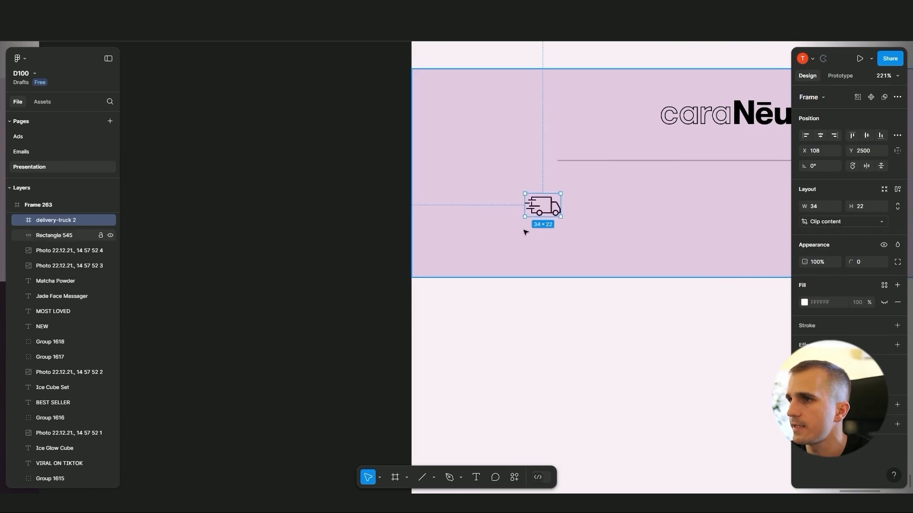
{"action": "left_click_drag", "start_coordinate": [550, 209], "coordinate": [550, 203]}
{"action": "left_click_drag", "start_coordinate": [513, 232], "coordinate": [397, 269]}
{"action": "scroll", "coordinate": [396, 269], "scroll_direction": "up", "scroll_amount": 2}
{"action": "key", "text": "Escape"}
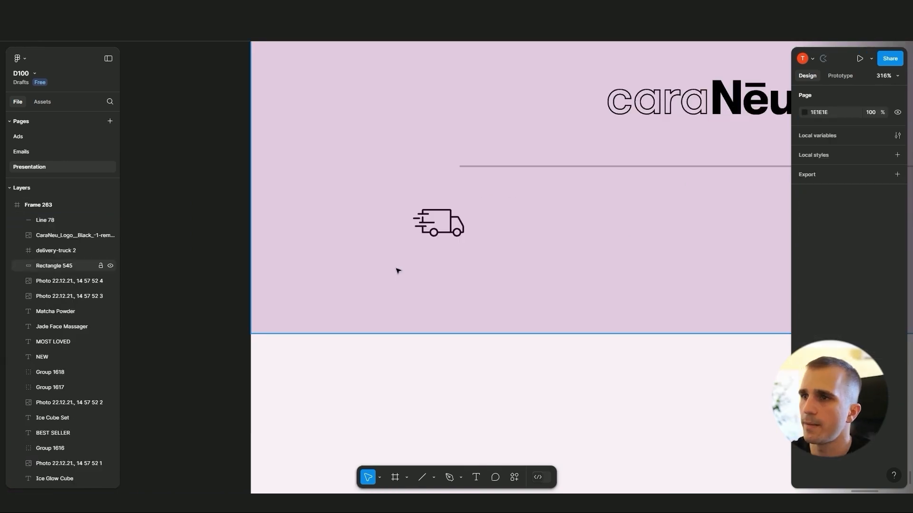
Step: Add a "2-DAY DELIVERY" text label in Inter Regular 14 below the truck icon
{"action": "key", "text": "t"}
{"action": "left_click", "coordinate": [366, 269]}
{"action": "type", "text": "2-DE"}
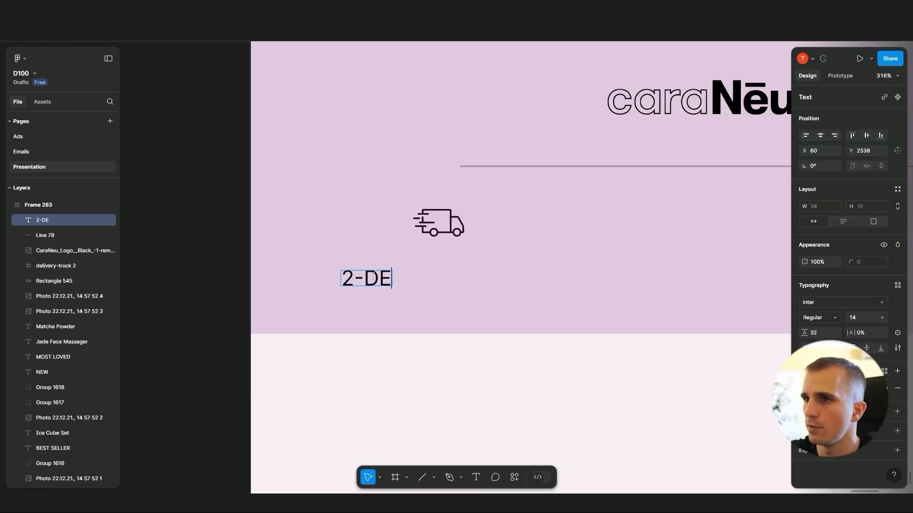
{"action": "key", "text": "BackSpace"}
{"action": "type", "text": "AY DELIVERY"}
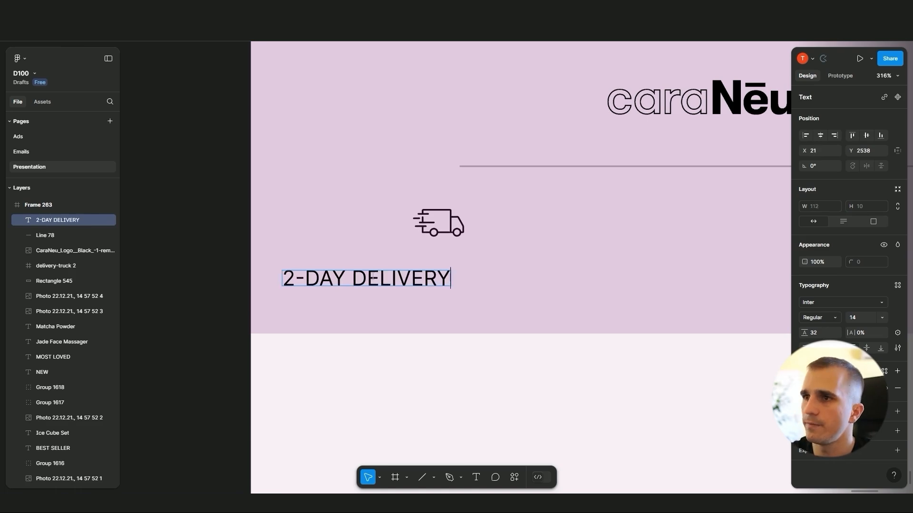
{"action": "key", "text": "Escape"}
Step: Move the 2-DAY DELIVERY label directly under the truck icon and align the two on their horizontal centres
{"action": "left_click_drag", "start_coordinate": [413, 277], "coordinate": [471, 258]}
{"action": "left_click", "coordinate": [441, 233], "text": "shift"}
{"action": "left_click", "coordinate": [471, 297]}
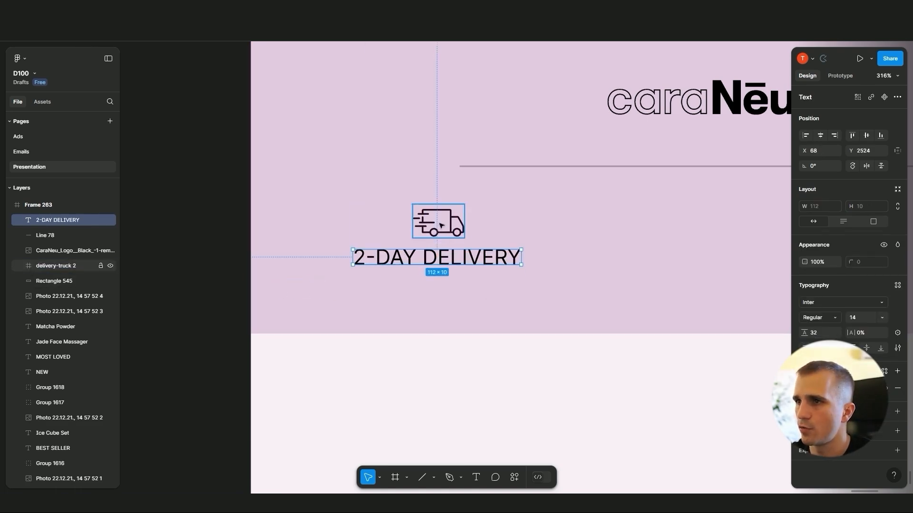
{"action": "left_click", "coordinate": [440, 226], "text": "shift"}
{"action": "key", "text": "alt"}
{"action": "left_click", "coordinate": [238, 354]}
Step: Group the truck icon with its 2-DAY DELIVERY label and move the group to about X 83
{"action": "scroll", "coordinate": [239, 353], "scroll_direction": "down", "scroll_amount": 5}
{"action": "left_click_drag", "start_coordinate": [275, 347], "coordinate": [595, 330]}
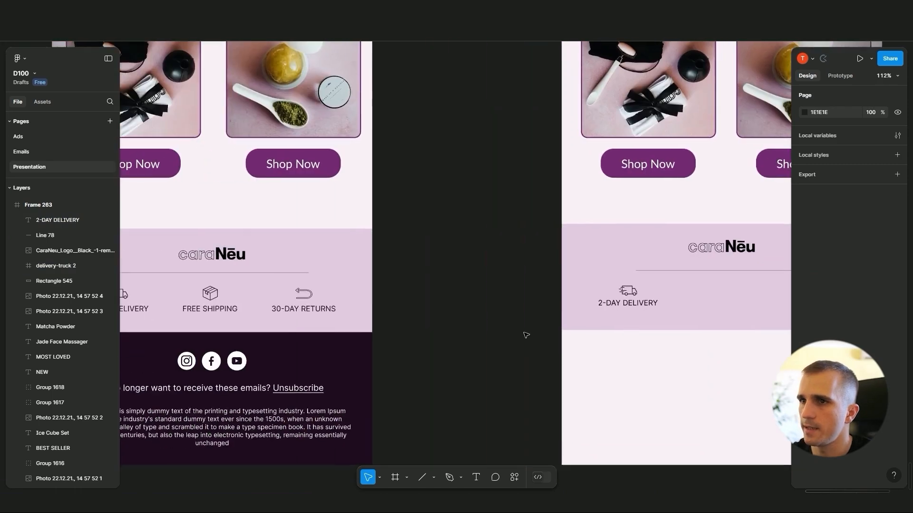
{"action": "left_click_drag", "start_coordinate": [526, 335], "coordinate": [413, 348]}
{"action": "scroll", "coordinate": [571, 323], "scroll_direction": "down", "scroll_amount": 3}
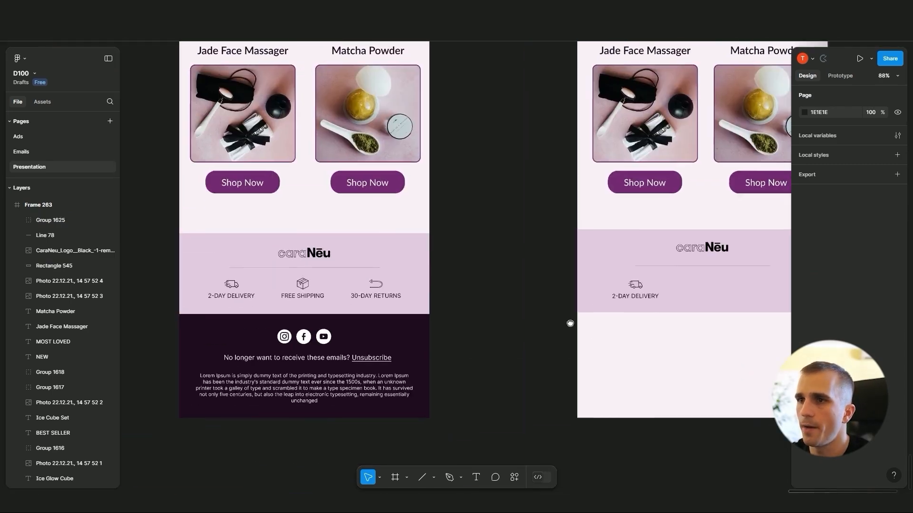
{"action": "left_click_drag", "start_coordinate": [570, 323], "coordinate": [596, 324]}
{"action": "scroll", "coordinate": [559, 331], "scroll_direction": "up", "scroll_amount": 1}
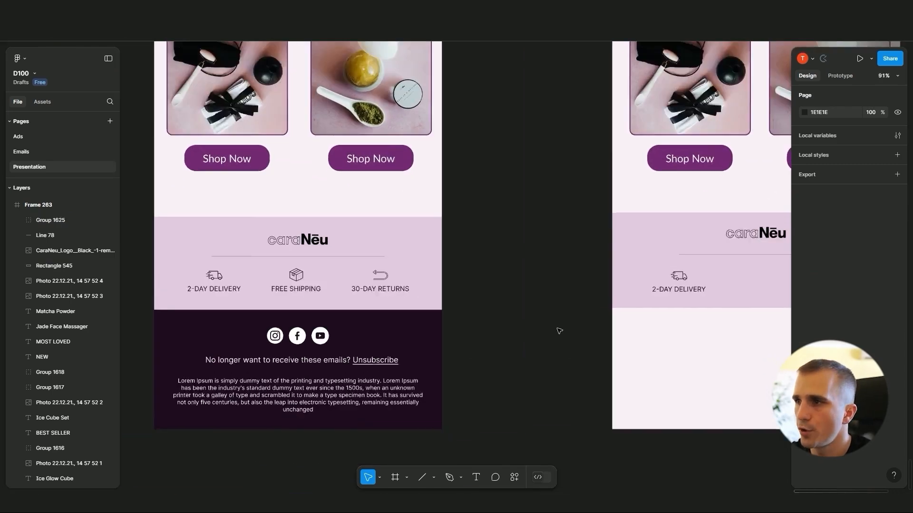
Step: Delete the grouped truck icon and 2-DAY DELIVERY label from the new footer band
{"action": "scroll", "coordinate": [560, 331], "scroll_direction": "up", "scroll_amount": 2}
{"action": "scroll", "coordinate": [523, 328], "scroll_direction": "right", "scroll_amount": 3}
{"action": "scroll", "coordinate": [475, 285], "scroll_direction": "left", "scroll_amount": 1}
{"action": "left_click", "coordinate": [566, 267]}
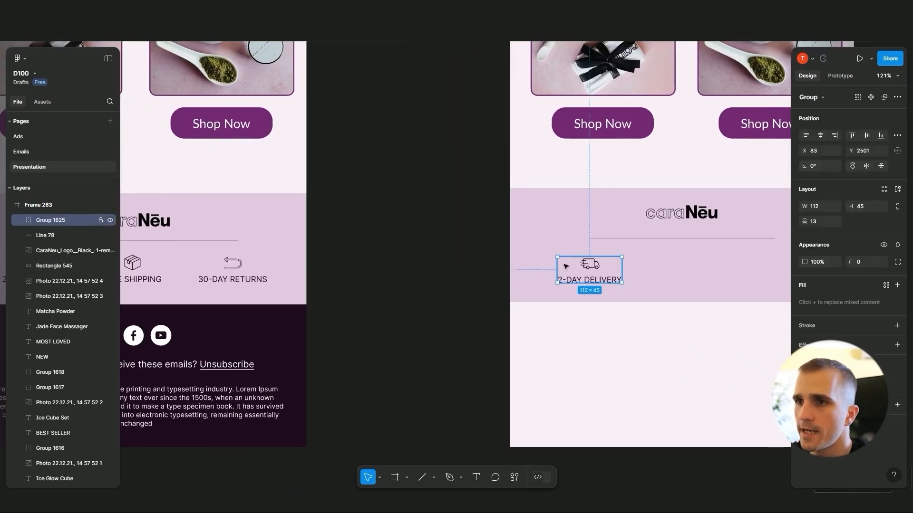
Step: Copy the example's 2-DAY DELIVERY, FREE SHIPPING and 30-DAY RETURNS icons with their labels into the new footer band
{"action": "scroll", "coordinate": [423, 326], "scroll_direction": "left", "scroll_amount": 5}
{"action": "scroll", "coordinate": [424, 326], "scroll_direction": "down", "scroll_amount": 1}
{"action": "left_click", "coordinate": [405, 254]}
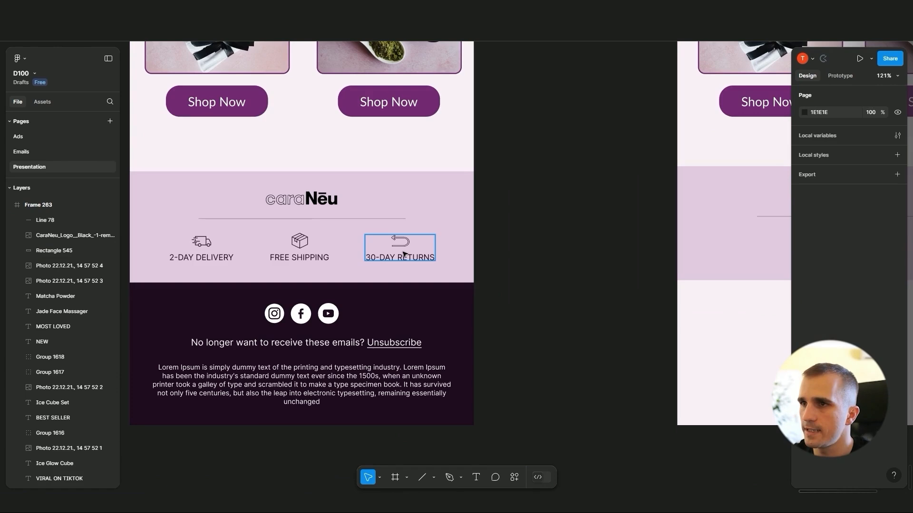
{"action": "left_click", "coordinate": [293, 253], "text": "shift"}
{"action": "left_click", "coordinate": [201, 242], "text": "shift"}
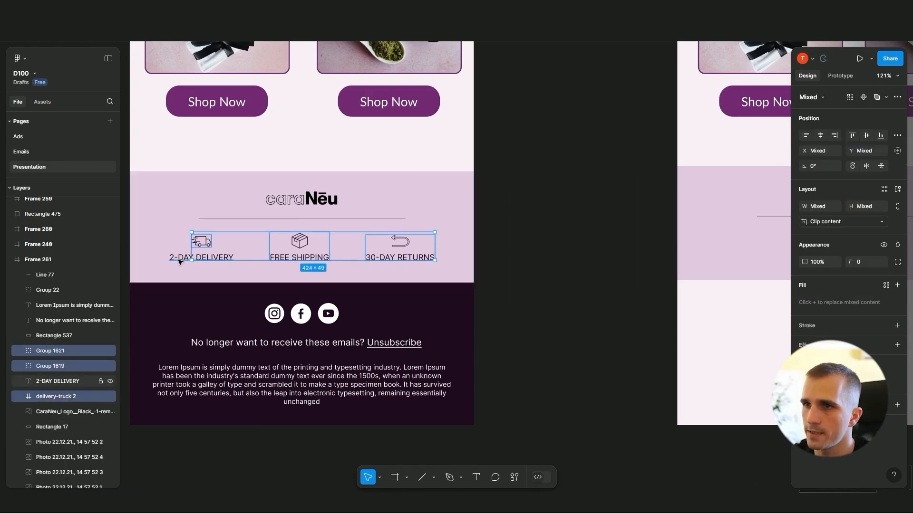
{"action": "left_click", "coordinate": [179, 259], "text": "shift"}
{"action": "scroll", "coordinate": [251, 367], "scroll_direction": "left", "scroll_amount": 5}
{"action": "scroll", "coordinate": [541, 268], "scroll_direction": "up", "scroll_amount": 3}
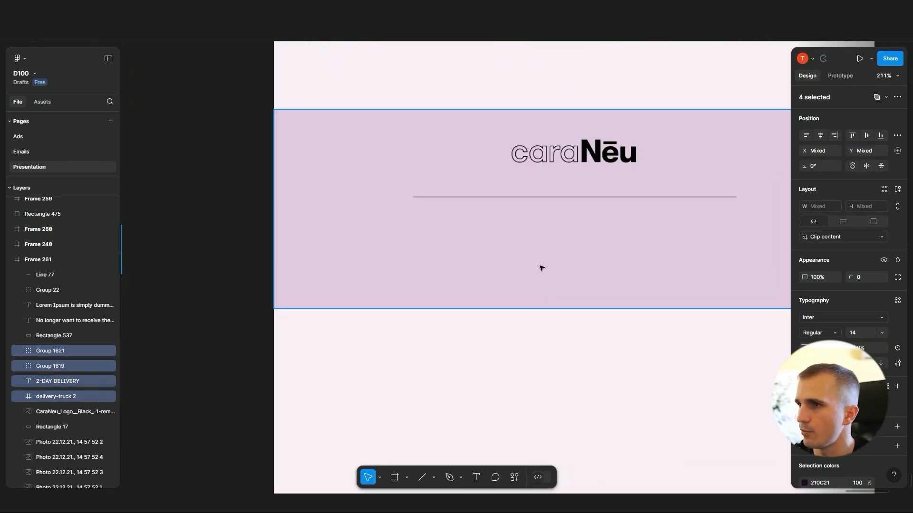
{"action": "left_click", "coordinate": [555, 291]}
{"action": "key", "text": "ctrl+v"}
{"action": "left_click", "coordinate": [538, 369]}
{"action": "scroll", "coordinate": [549, 361], "scroll_direction": "down", "scroll_amount": 5}
{"action": "left_click_drag", "start_coordinate": [553, 339], "coordinate": [569, 312]}
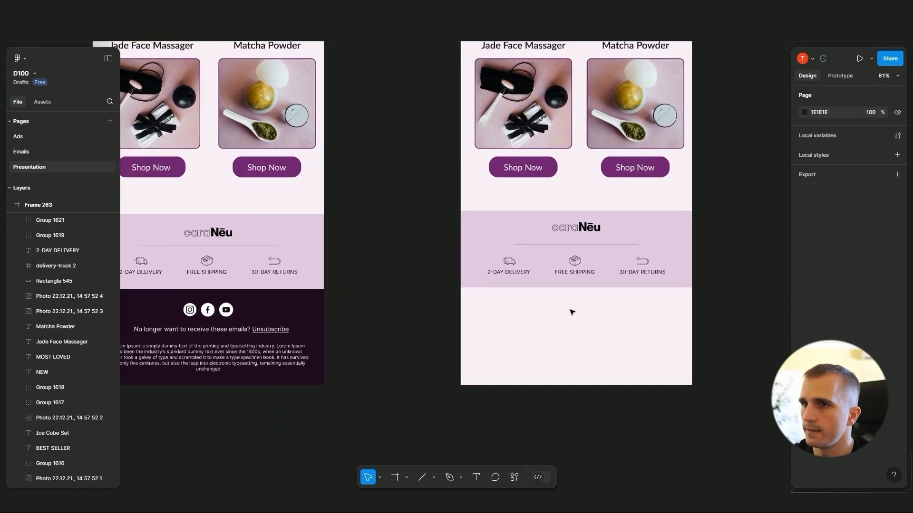
Step: Draw a rectangle below the new footer band and fit it to 600 × 253 at X 0, Y 2580, covering the frame's remaining space
{"action": "scroll", "coordinate": [387, 349], "scroll_direction": "up", "scroll_amount": 2}
{"action": "scroll", "coordinate": [481, 298], "scroll_direction": "left", "scroll_amount": 4}
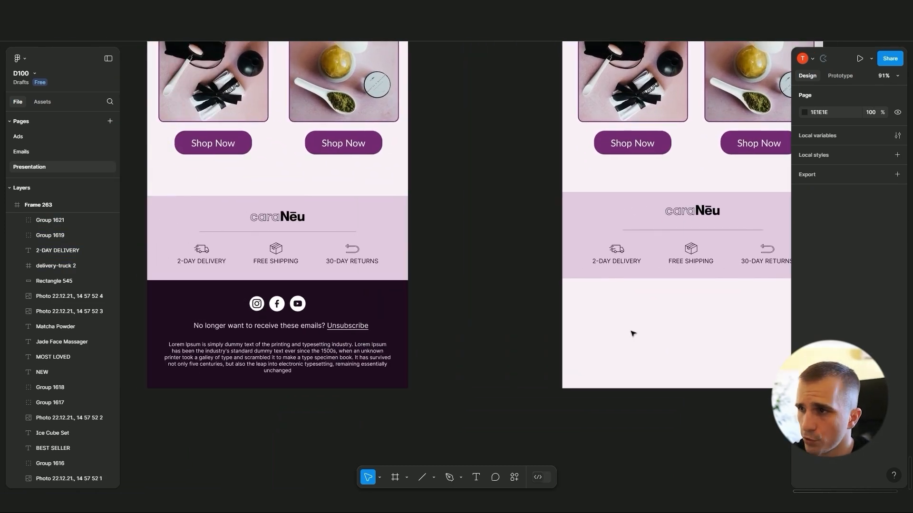
{"action": "key", "text": "r"}
{"action": "mouse_move", "coordinate": [589, 292]}
{"action": "left_mouse_down"}
{"action": "mouse_move", "coordinate": [721, 342]}
{"action": "mouse_move", "coordinate": [770, 375]}
{"action": "left_mouse_up"}
{"action": "scroll", "coordinate": [627, 390], "scroll_direction": "right", "scroll_amount": 5}
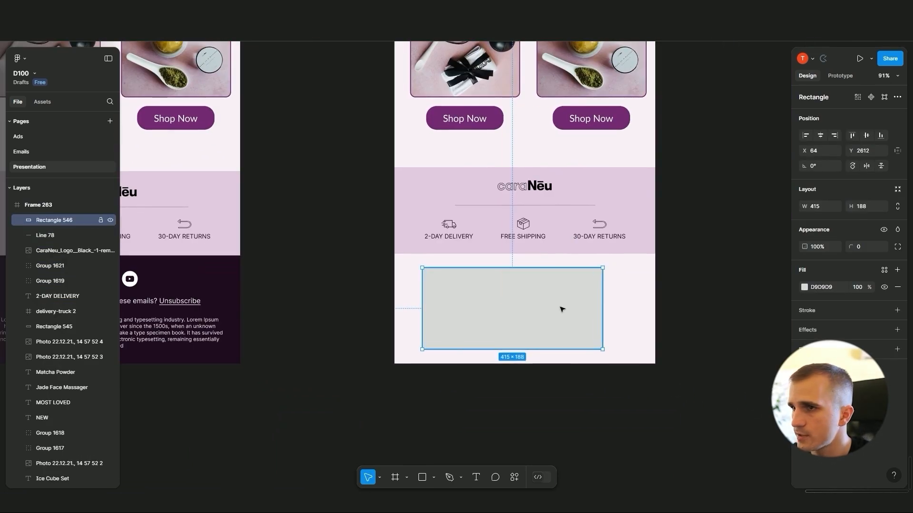
{"action": "mouse_move", "coordinate": [562, 310]}
{"action": "left_mouse_down"}
{"action": "mouse_move", "coordinate": [537, 299]}
{"action": "mouse_move", "coordinate": [571, 321]}
{"action": "left_mouse_up"}
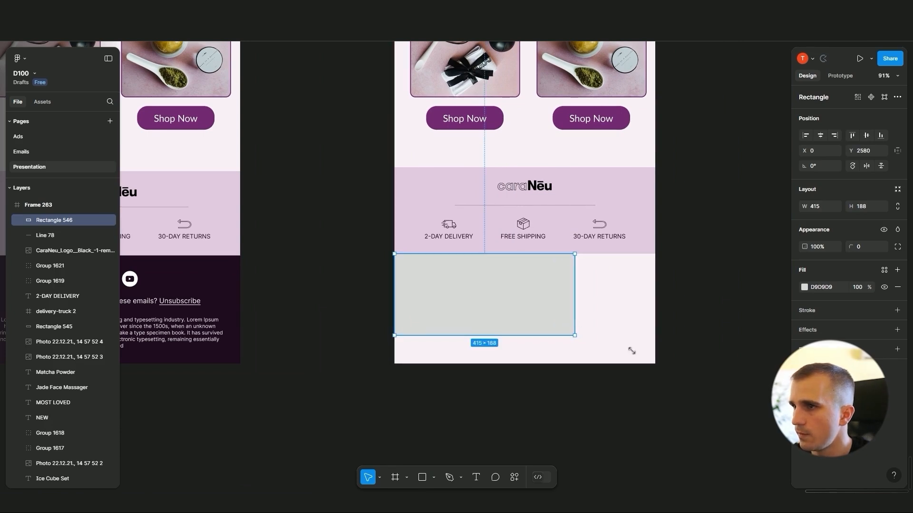
{"action": "left_click_drag", "start_coordinate": [631, 351], "coordinate": [655, 364]}
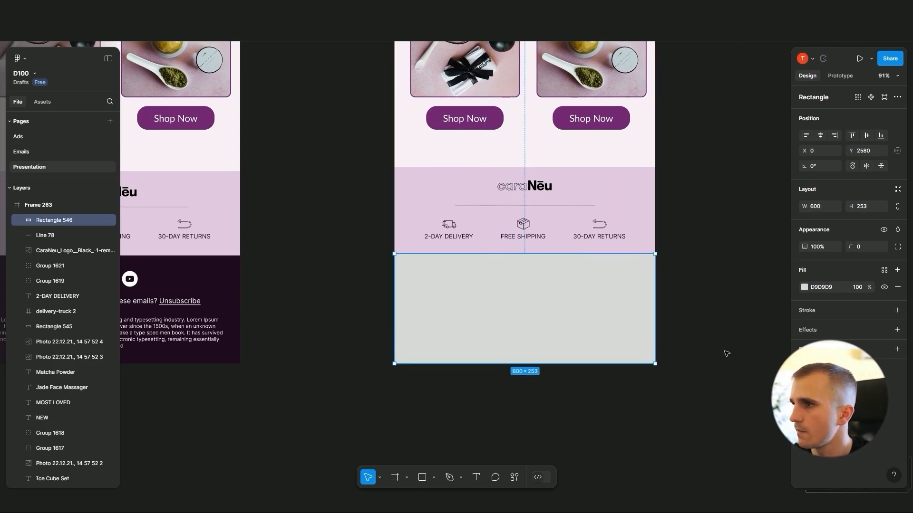
Step: Fill the new rectangle with the dark purple 210C21 sampled from the example's closing block
{"action": "left_click", "coordinate": [805, 287]}
{"action": "left_click", "coordinate": [689, 387]}
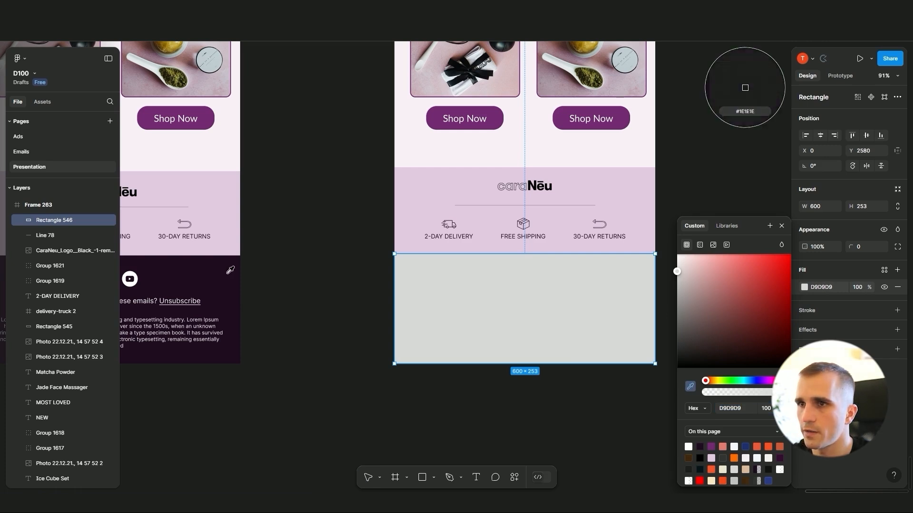
{"action": "left_click", "coordinate": [227, 274]}
{"action": "left_click", "coordinate": [322, 333]}
Step: Copy the example's Instagram, Facebook and YouTube icon group into the new dark closing block
{"action": "left_click_drag", "start_coordinate": [322, 333], "coordinate": [469, 340]}
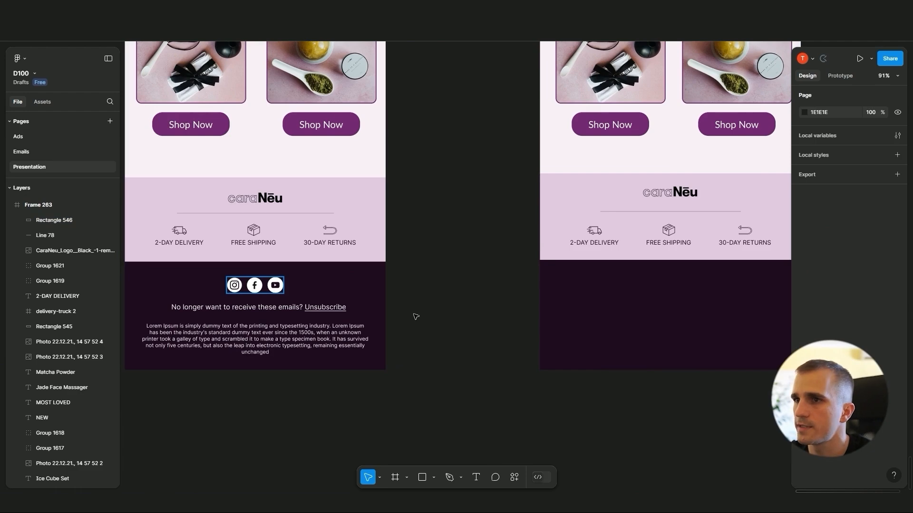
{"action": "left_click", "coordinate": [693, 315]}
{"action": "key", "text": "ctrl+v"}
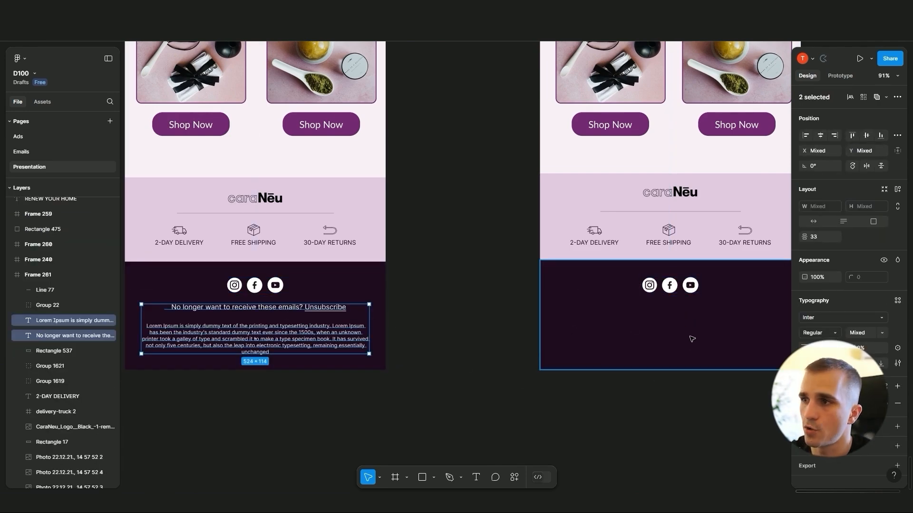
Step: Copy the example's unsubscribe line and Lorem Ipsum paragraph into the new dark block below the social icons
{"action": "left_click", "coordinate": [691, 338]}
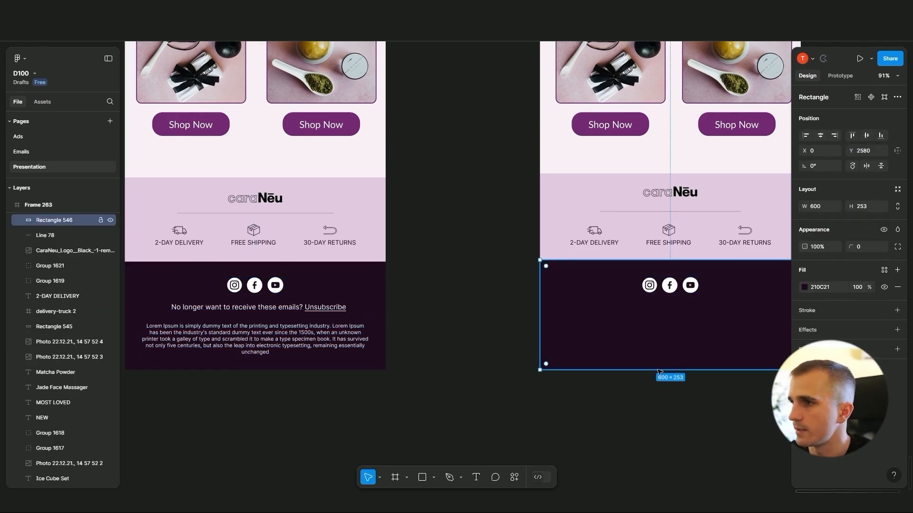
{"action": "key", "text": "ctrl+v"}
{"action": "scroll", "coordinate": [618, 395], "scroll_direction": "right", "scroll_amount": 3}
{"action": "scroll", "coordinate": [591, 402], "scroll_direction": "up", "scroll_amount": 4, "text": "ctrl"}
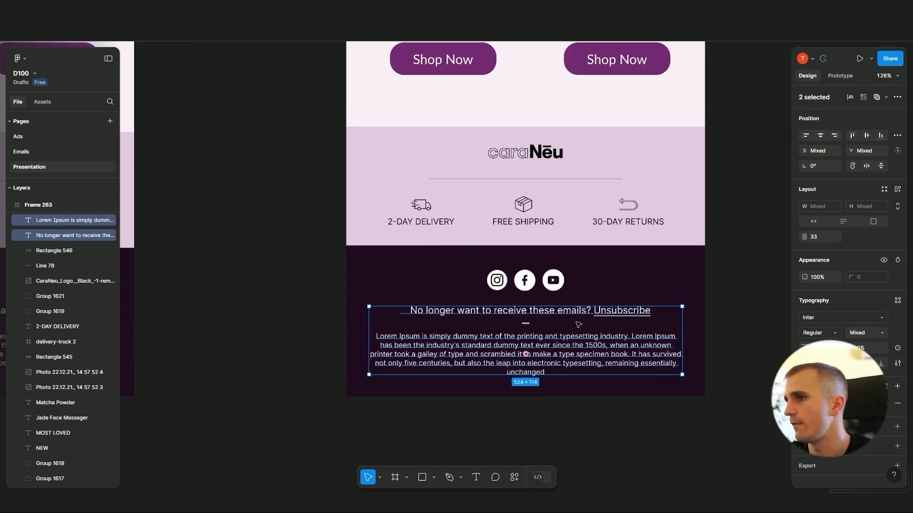
{"action": "left_click", "coordinate": [722, 313]}
Step: Examine the rebuilt email beside the example, checking the whole layout and the hero section up close
{"action": "scroll", "coordinate": [722, 313], "scroll_direction": "down", "scroll_amount": 10, "text": "ctrl"}
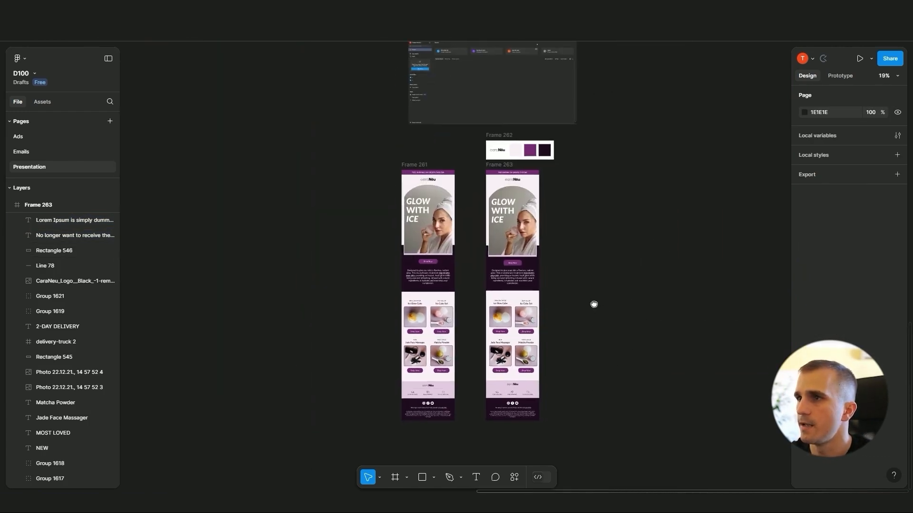
{"action": "scroll", "coordinate": [594, 304], "scroll_direction": "up", "scroll_amount": 4, "text": "ctrl"}
{"action": "scroll", "coordinate": [559, 300], "scroll_direction": "up", "scroll_amount": 1, "text": "ctrl"}
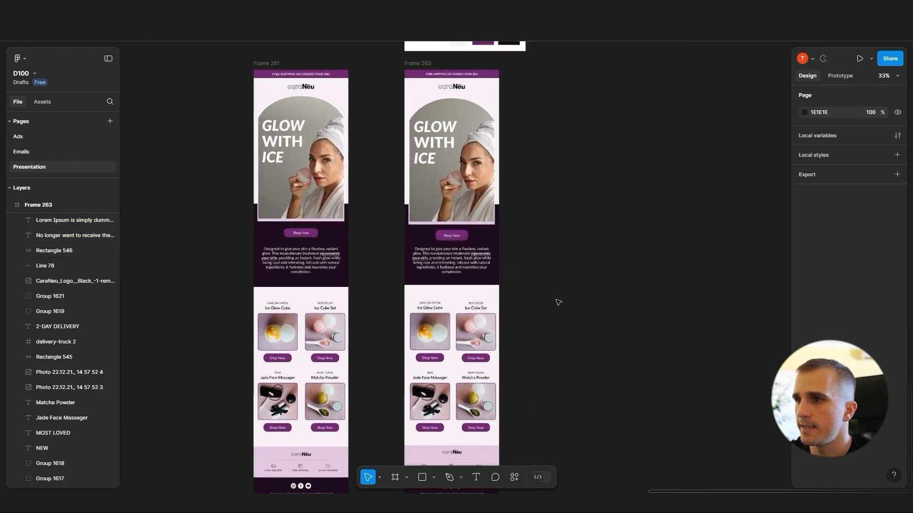
{"action": "left_click_drag", "start_coordinate": [559, 318], "coordinate": [545, 395]}
{"action": "scroll", "coordinate": [612, 305], "scroll_direction": "up", "scroll_amount": 1, "text": "ctrl"}
{"action": "scroll", "coordinate": [545, 395], "scroll_direction": "down", "scroll_amount": 1, "text": "ctrl"}
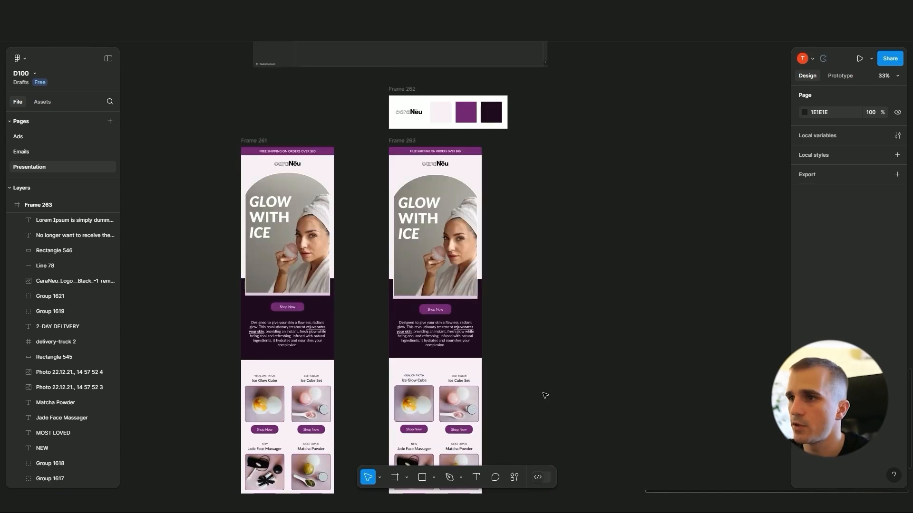
{"action": "scroll", "coordinate": [523, 319], "scroll_direction": "up", "scroll_amount": 6, "text": "ctrl"}
{"action": "left_click_drag", "start_coordinate": [522, 318], "coordinate": [562, 360]}
{"action": "scroll", "coordinate": [529, 309], "scroll_direction": "down", "scroll_amount": 2, "text": "ctrl"}
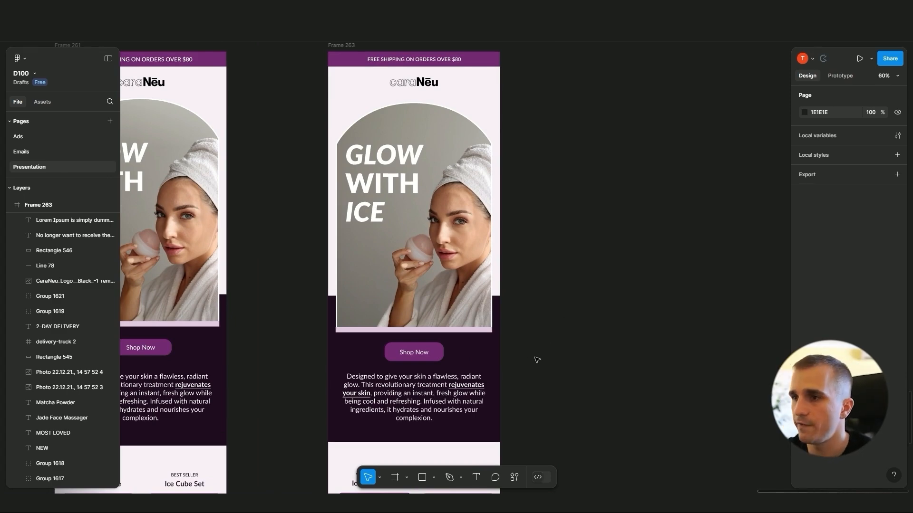
{"action": "scroll", "coordinate": [536, 356], "scroll_direction": "down", "scroll_amount": 3, "text": "ctrl"}
{"action": "scroll", "coordinate": [565, 324], "scroll_direction": "down", "scroll_amount": 1}
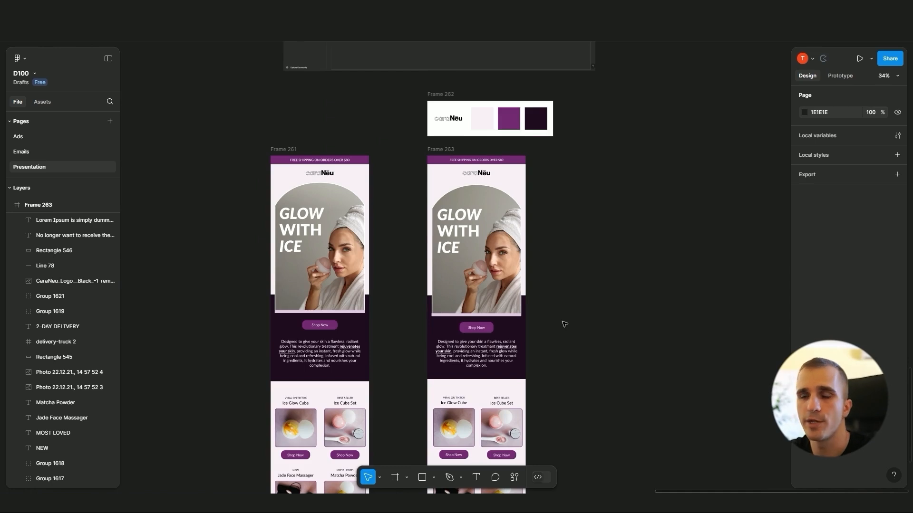